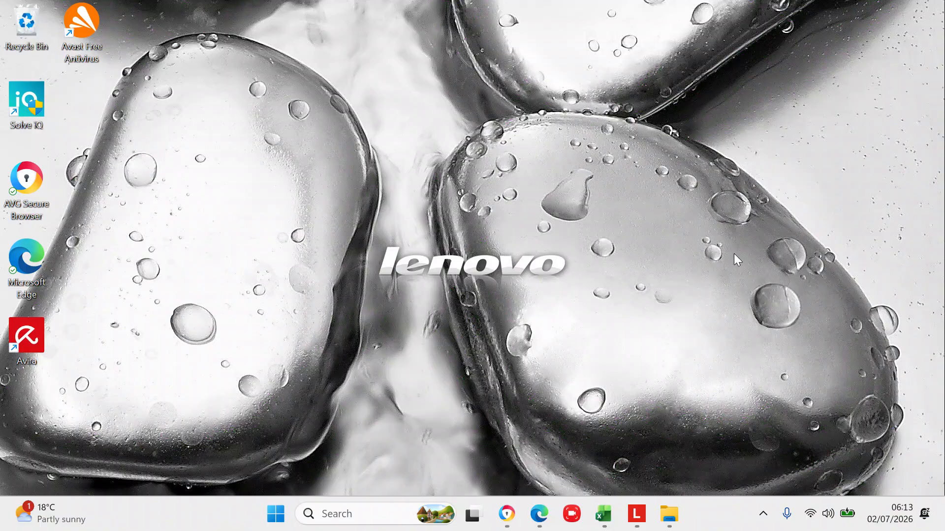
- Switch to the open Excel workbook and look through the Lesson 2, Lesson 3 and Lesson 4 worksheets
left_click(609, 514)
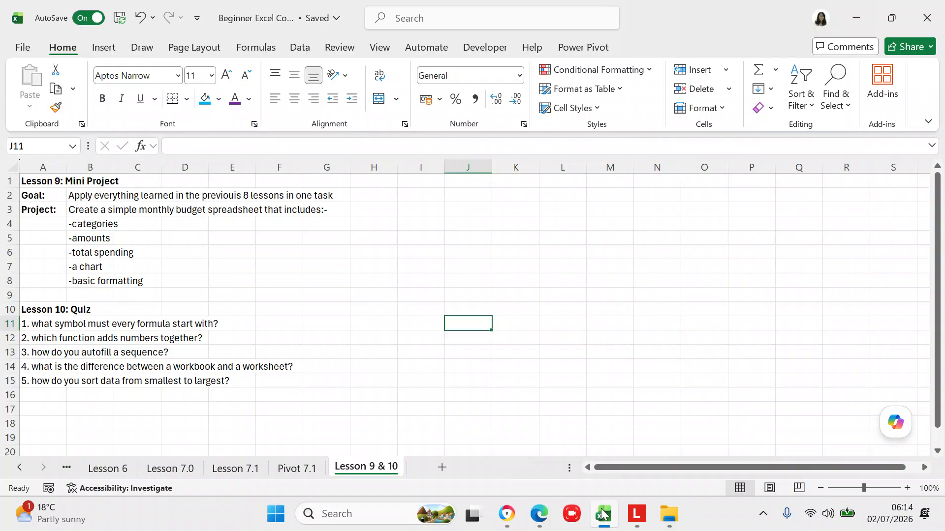
left_click(20, 467)
left_click(19, 467)
left_click(20, 467)
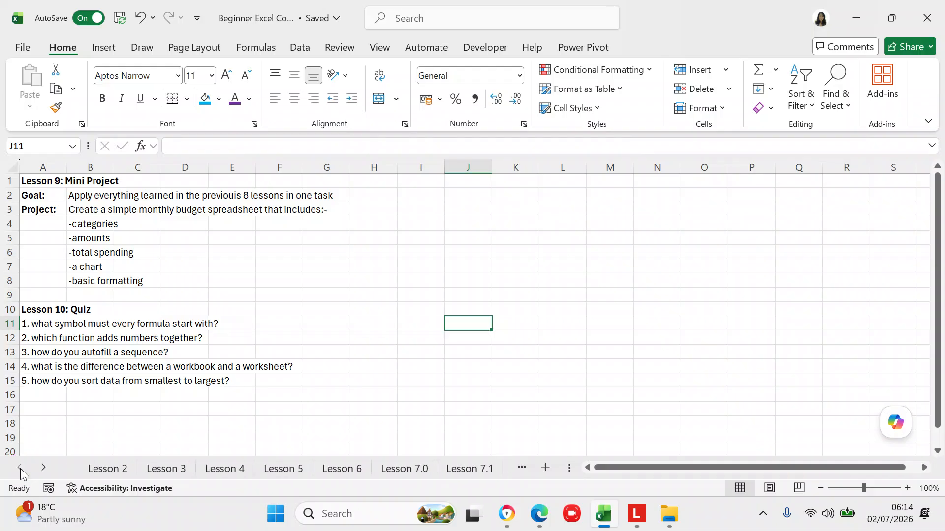
left_click(102, 473)
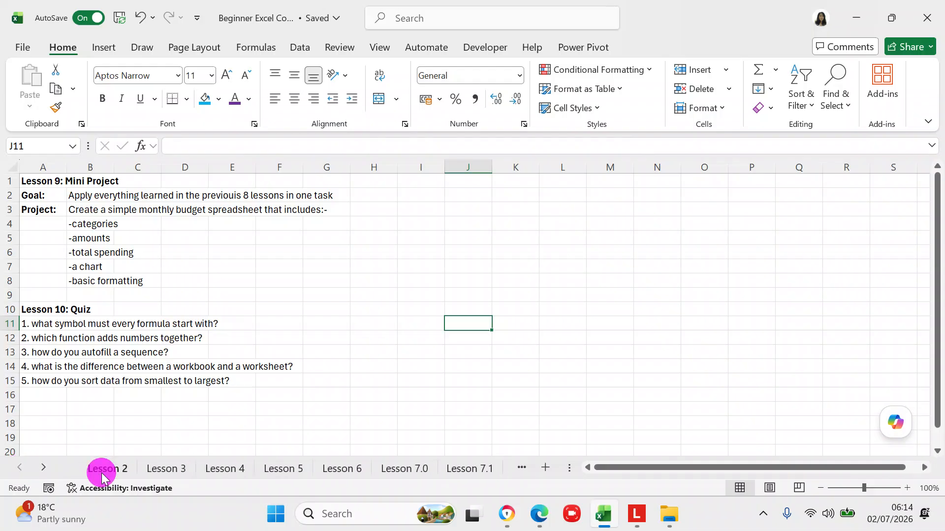
left_click(145, 470)
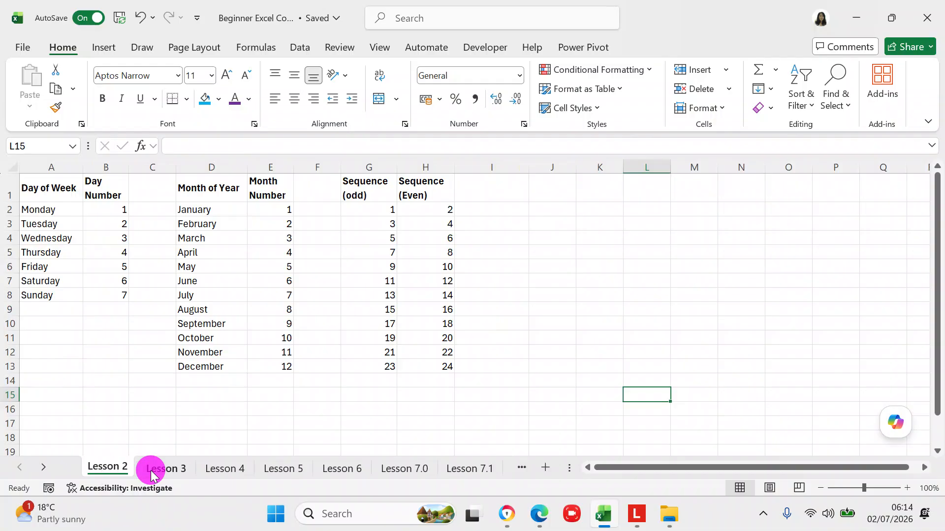
left_click(207, 470)
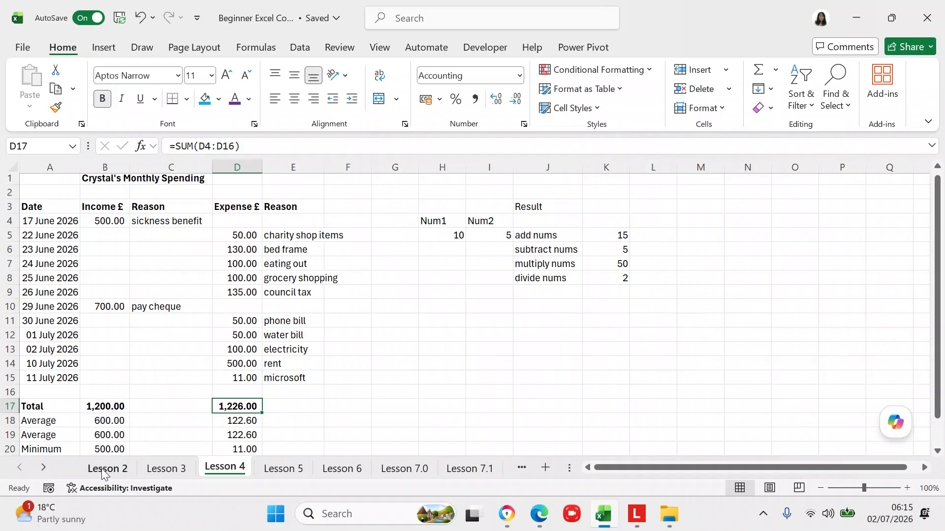
- Return to the Lesson 9 & 10 worksheet with the mini project and quiz
left_click(45, 470)
left_click(43, 468)
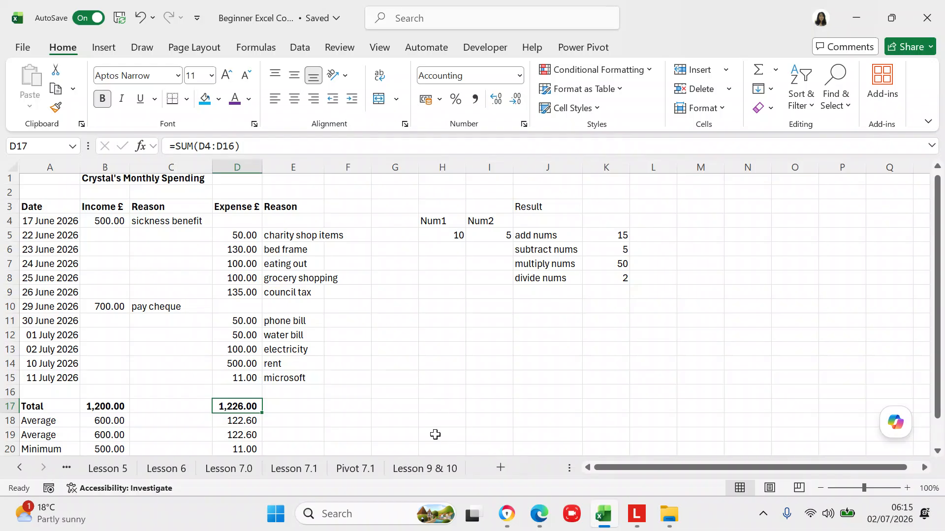
left_click(425, 467)
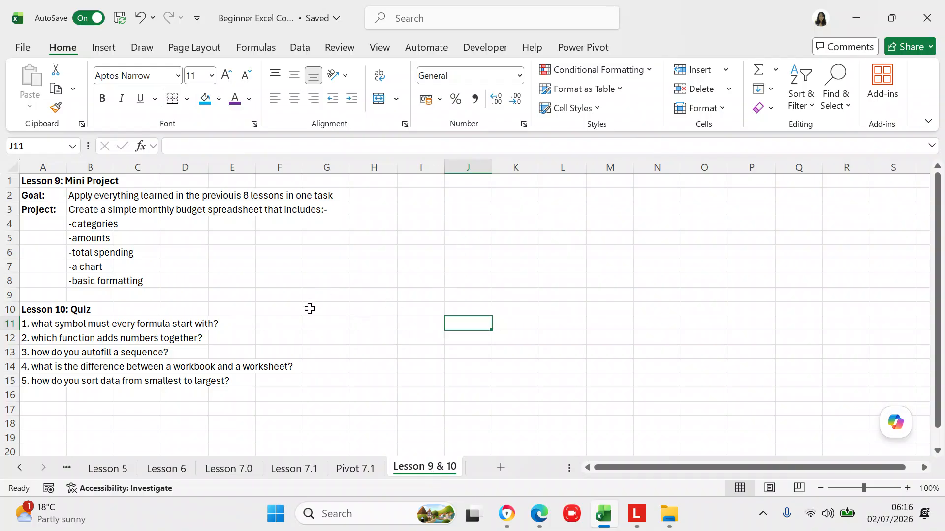
- Try the formula =1+2 in cell F11 beside the first quiz question, and clear the cell
left_click(284, 322)
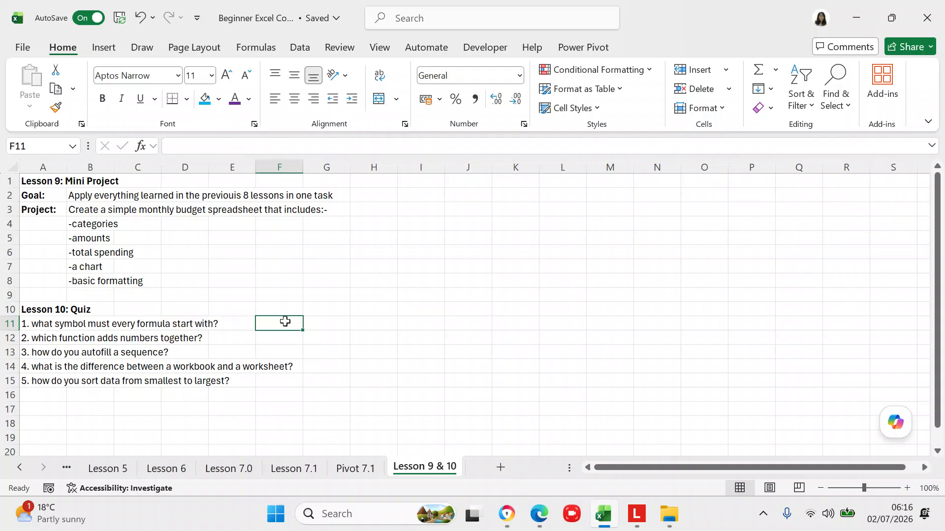
type("=1+2")
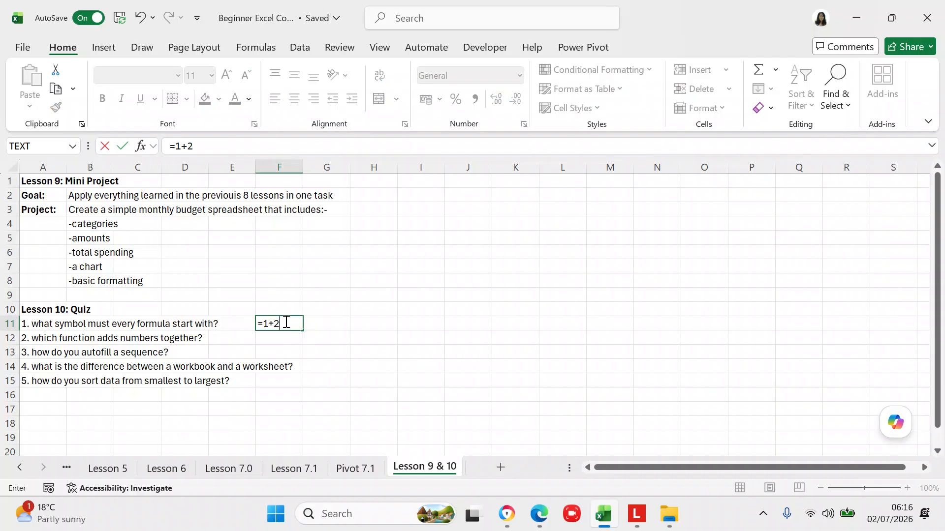
key("Return")
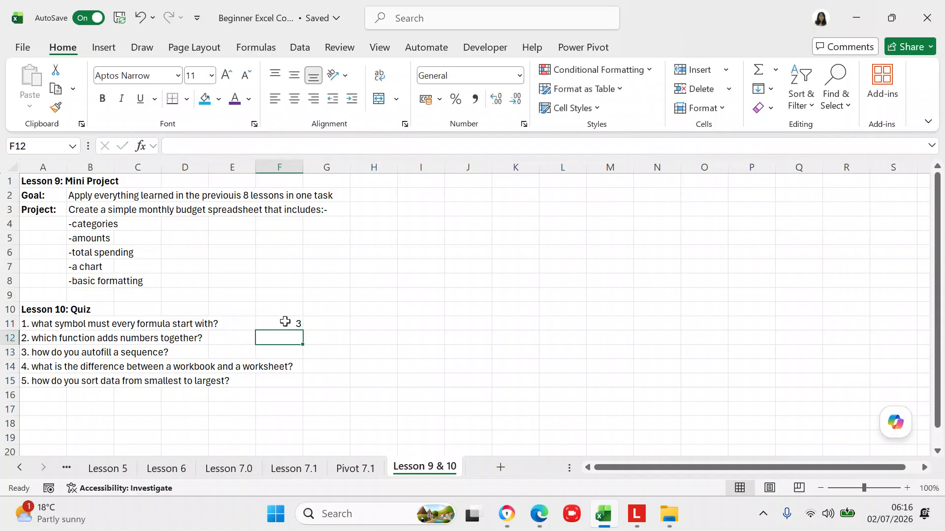
left_click(285, 325)
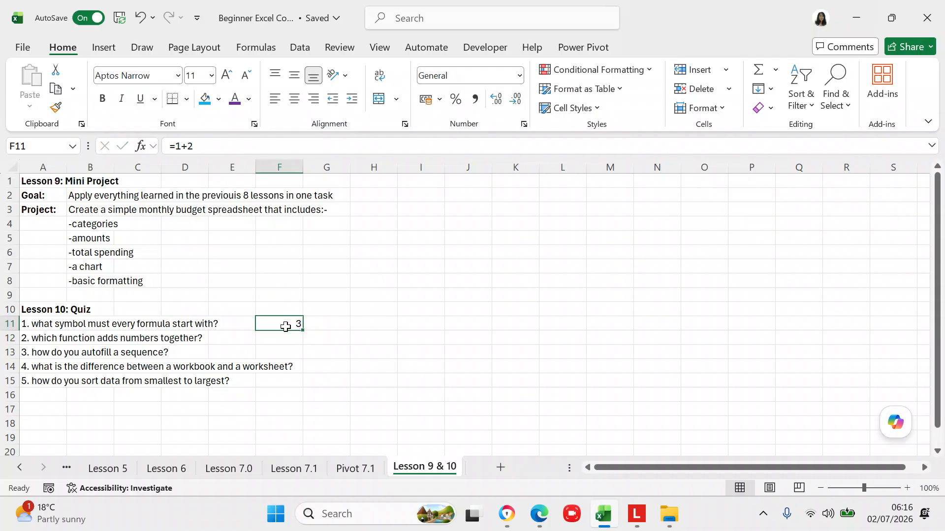
key("Delete")
left_click(295, 332)
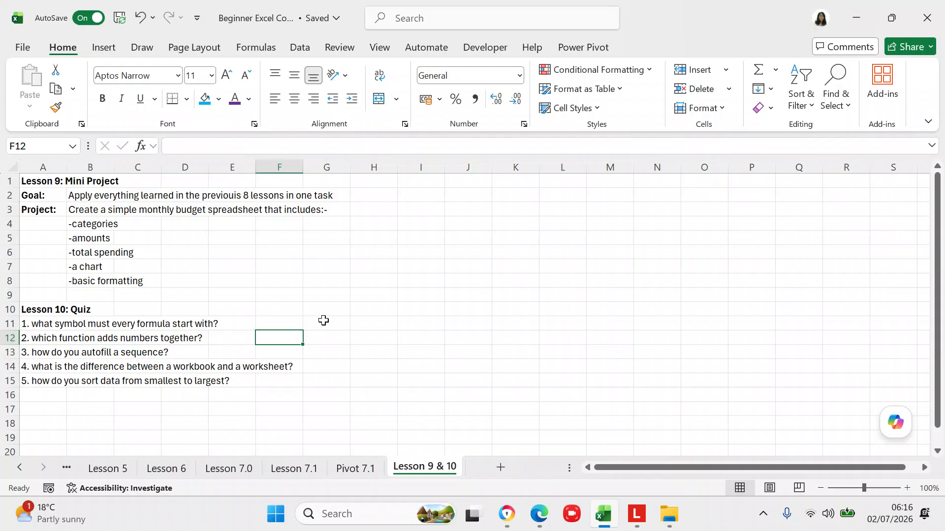
- Enter the multiplication formula =2*4 in cell G11 beside the first quiz question
left_click(320, 322)
type("=2")
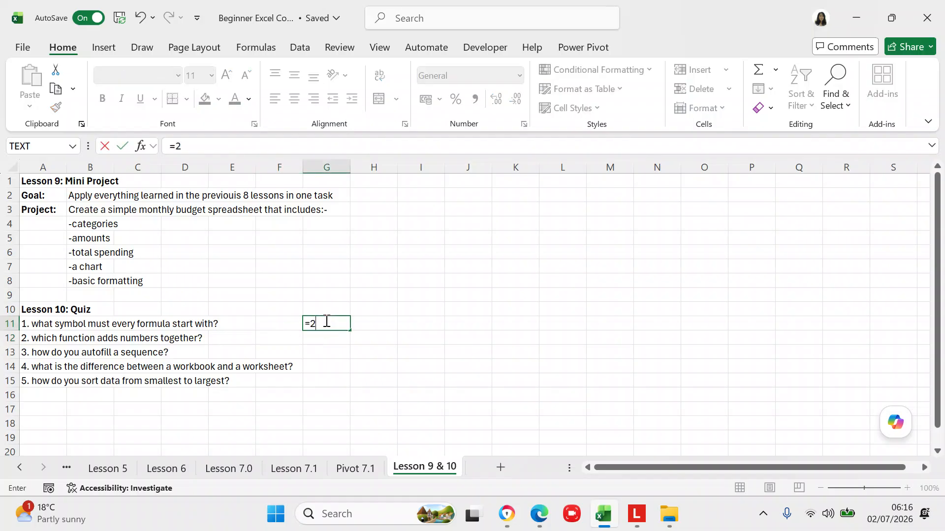
type("*4")
key("Return")
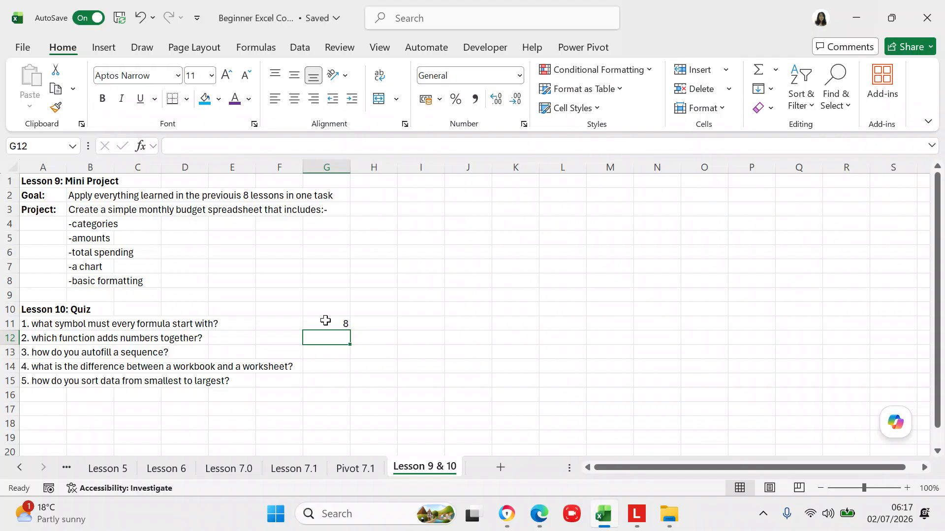
- Fill cells I1 to I5 with the numbers 1, 2, 3, 4 and 5, and remove the bold formatting from I1
left_click(417, 182)
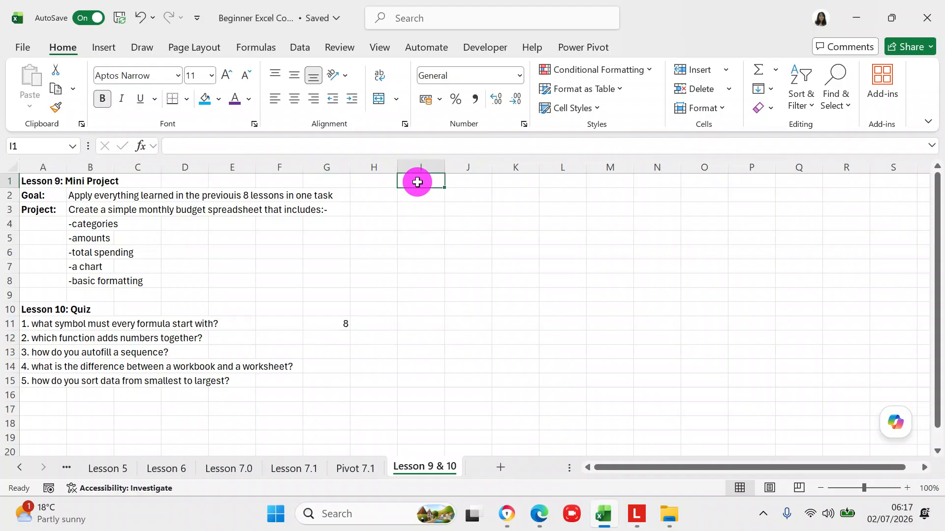
type("1")
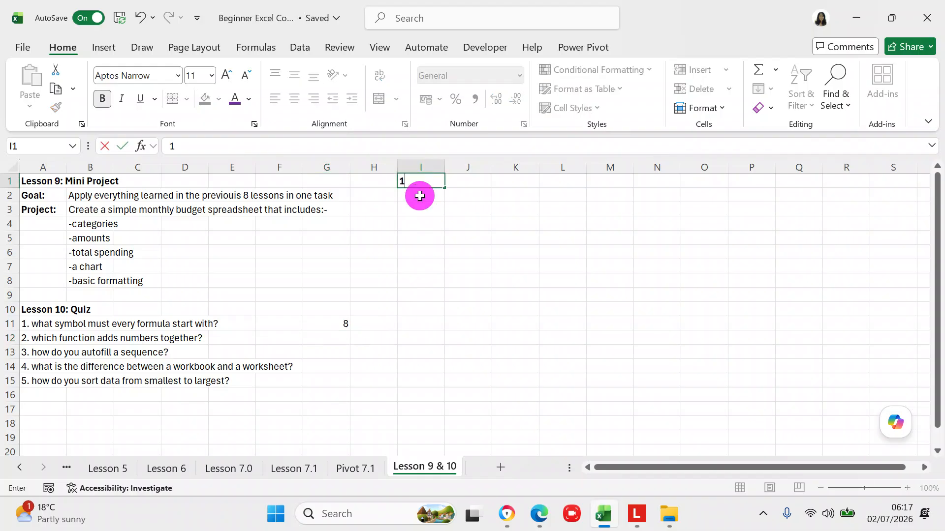
left_click(420, 196)
type("2")
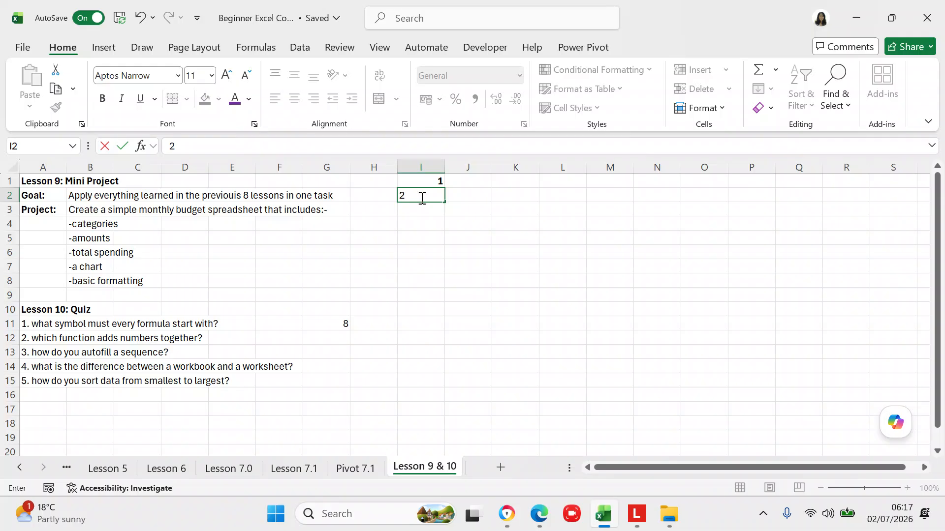
left_click(422, 207)
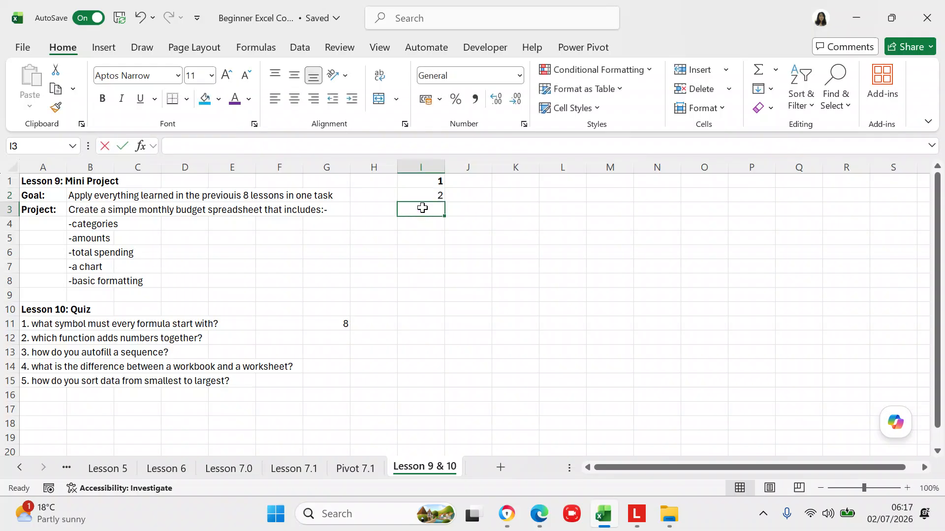
type("3")
left_click(423, 225)
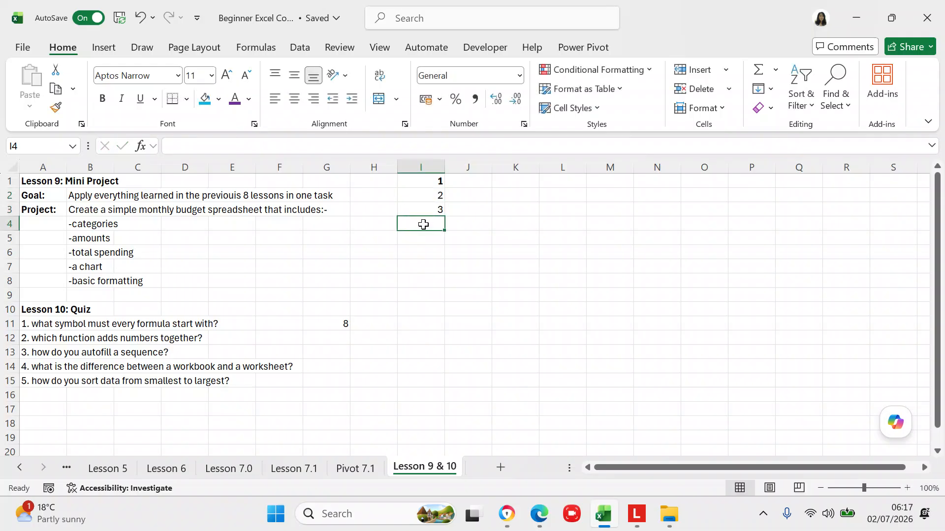
type("4")
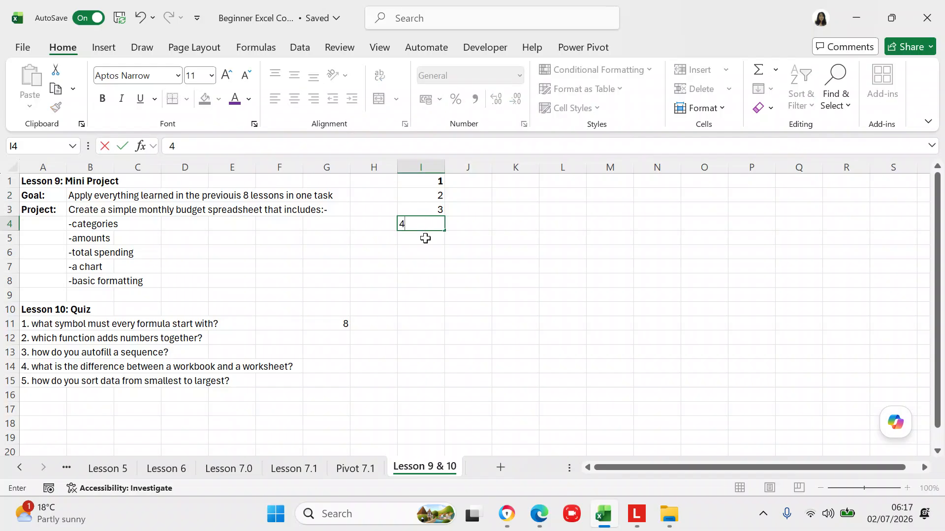
left_click(426, 238)
type("5")
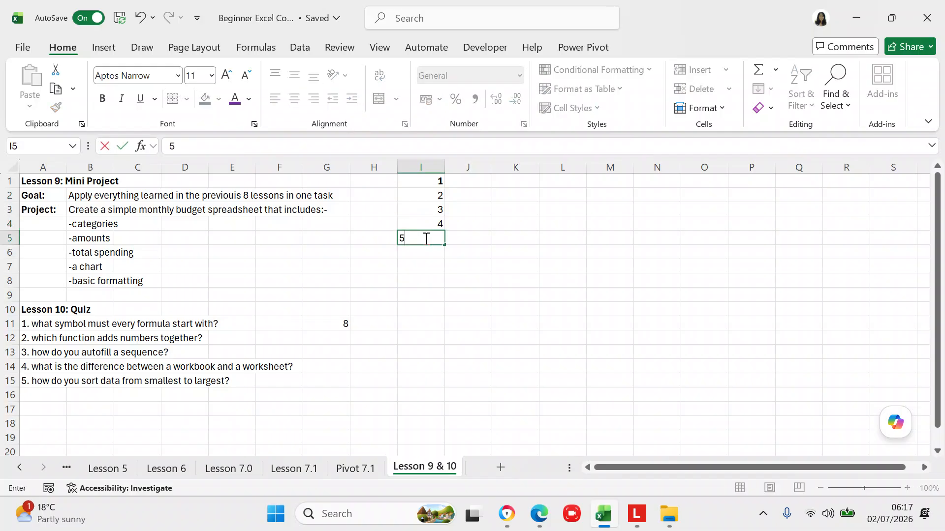
left_click(427, 252)
left_click(434, 179)
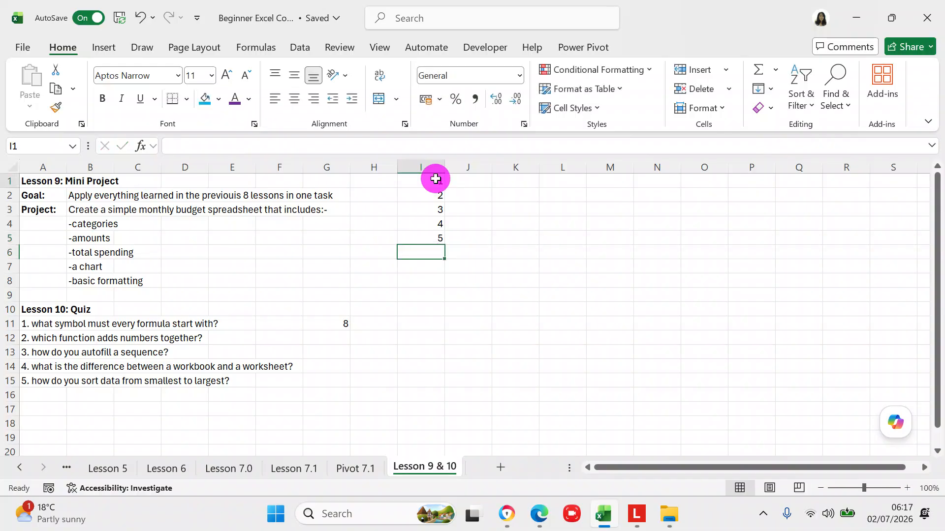
left_click(103, 105)
- Add up the five numbers with the formula =SUM(I1:I5) in cell I6
left_click(415, 252)
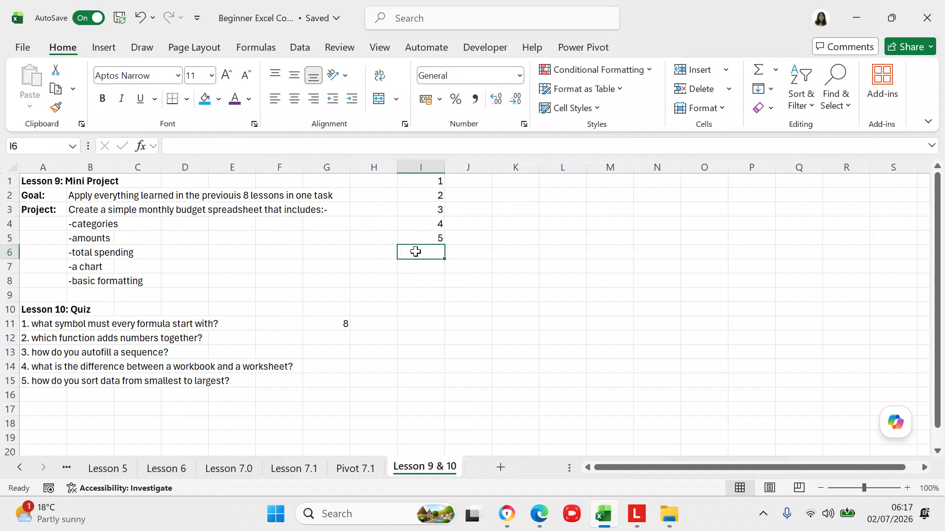
type("=s")
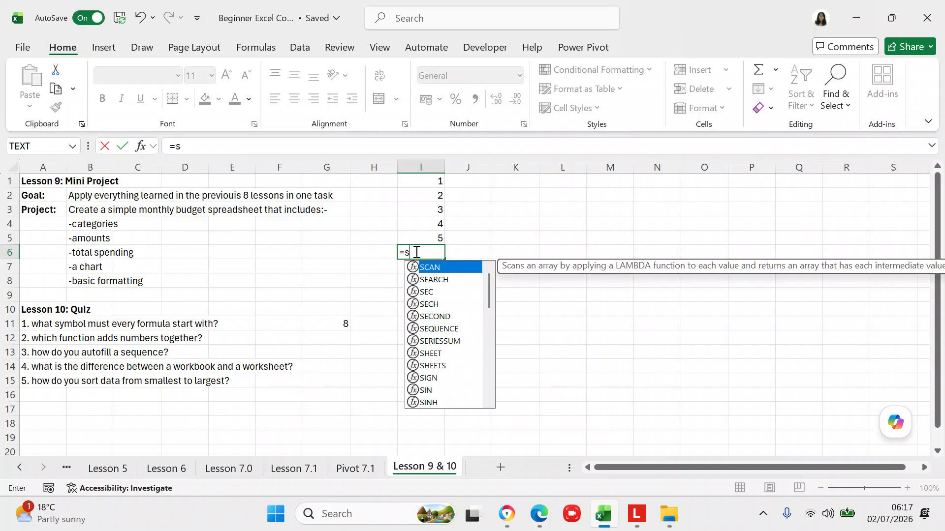
type("um")
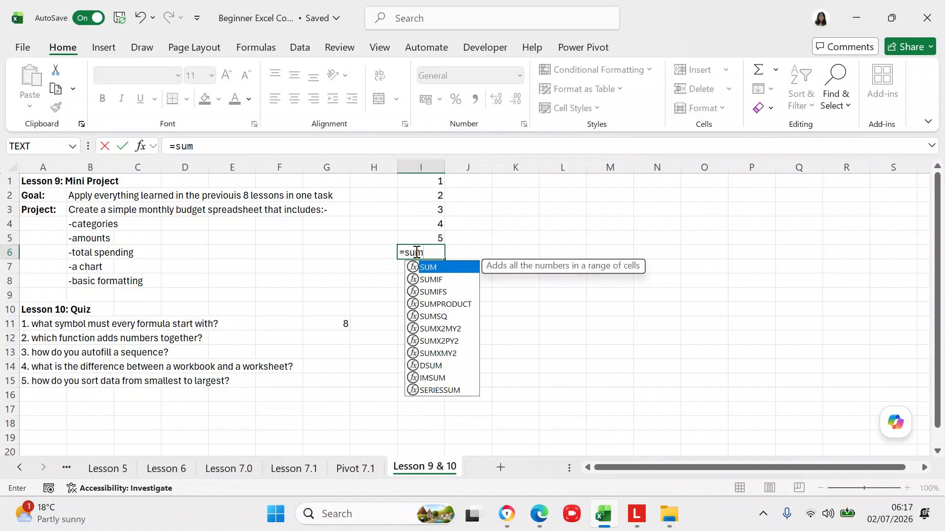
type("(")
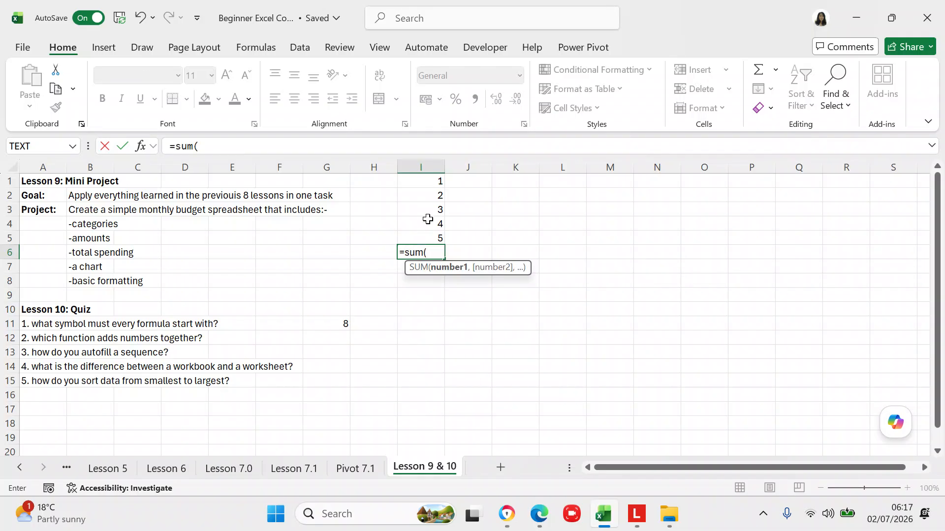
left_click(435, 179)
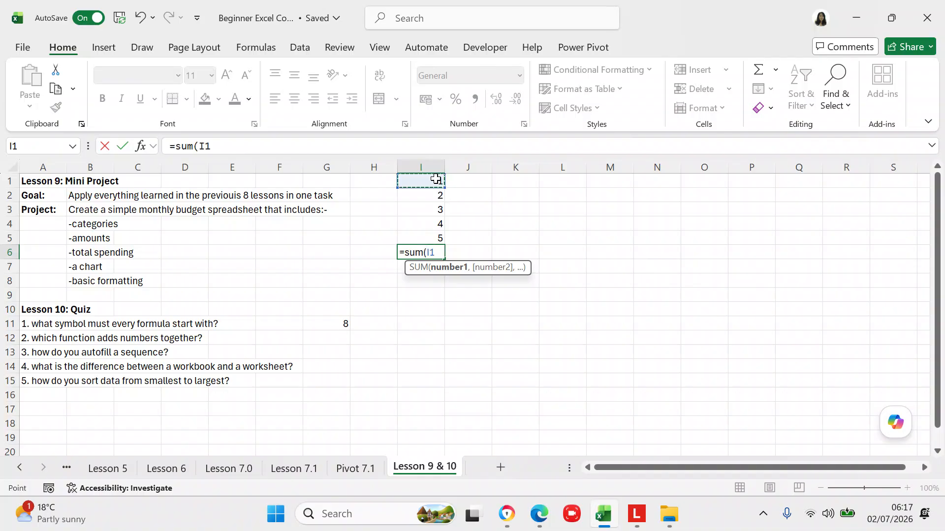
key("shift+Down")
key("shift+Down")
key("shift+Down")
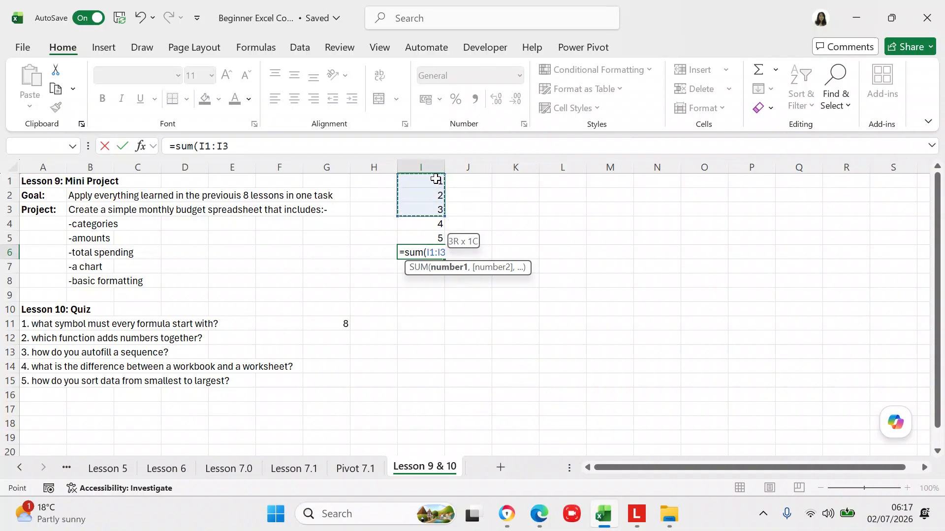
key("shift+Down")
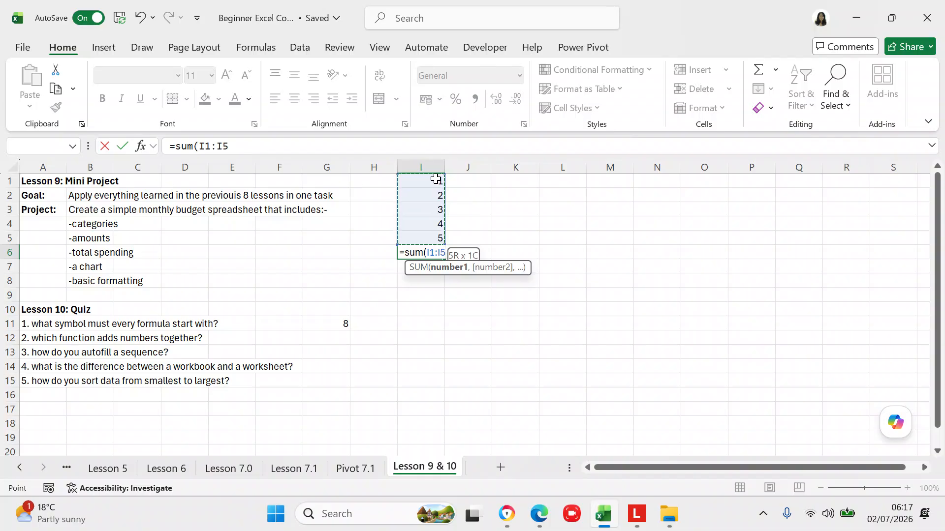
left_click(325, 143)
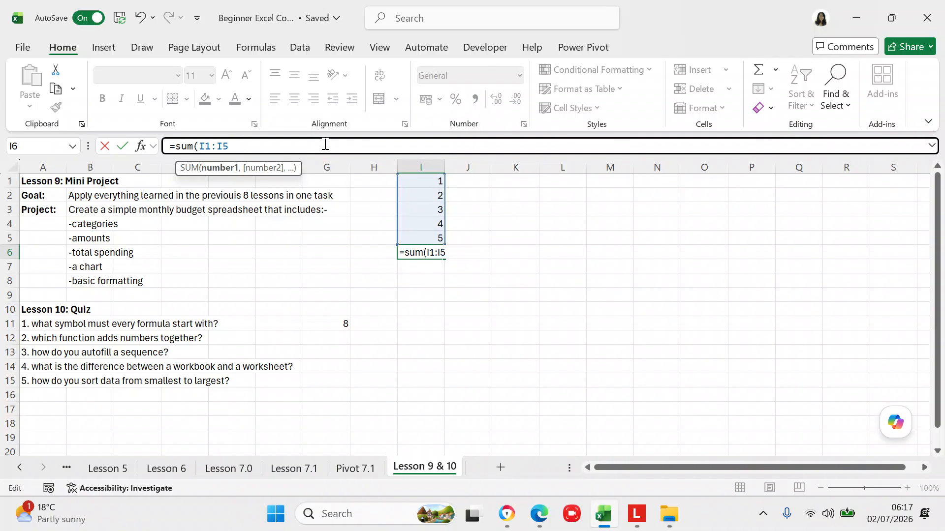
type(")")
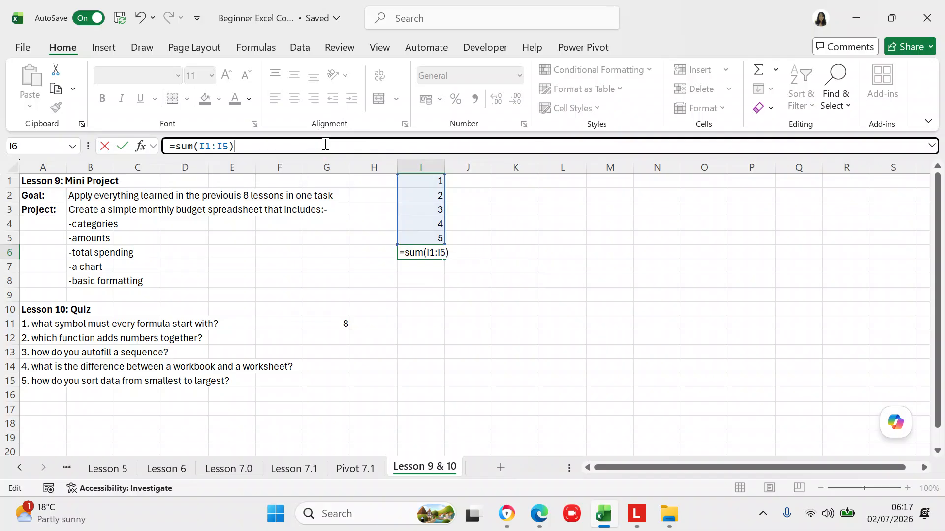
key("Return")
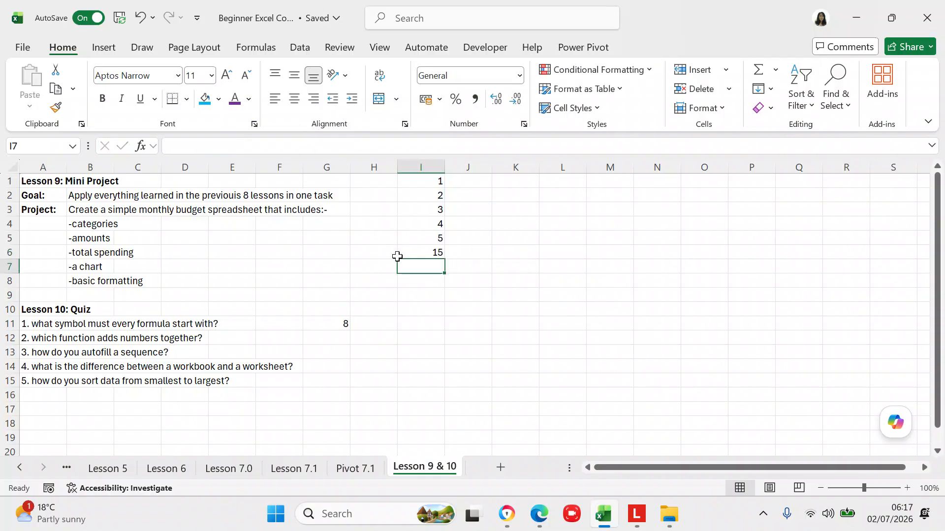
- Label the sum by entering Total in cell H6
left_click(391, 255)
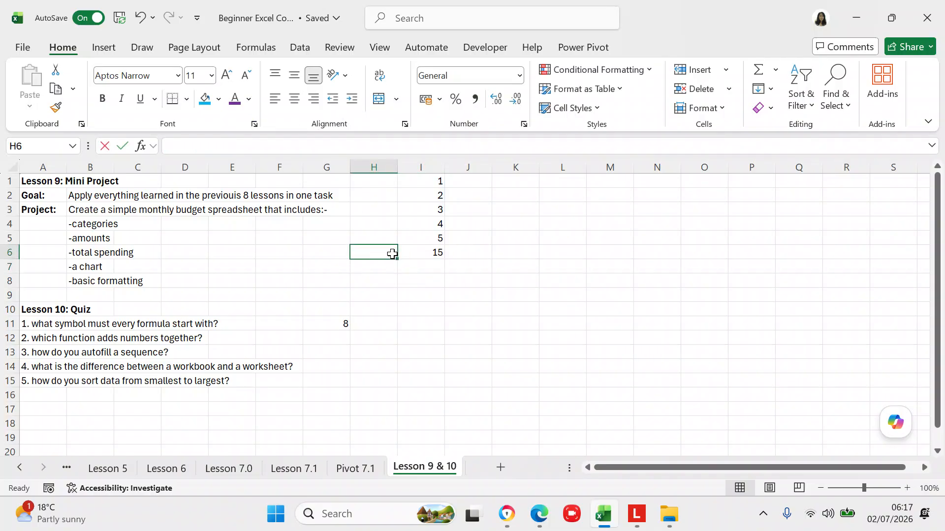
type("Total")
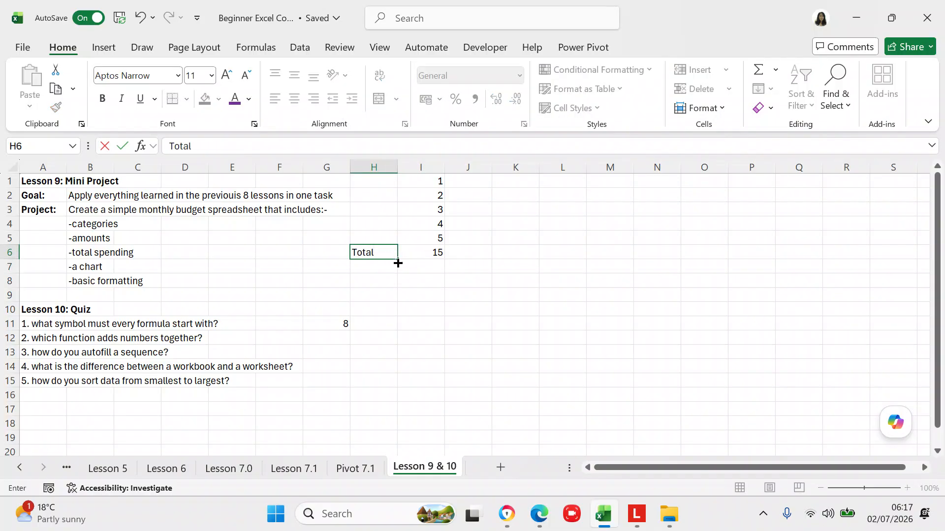
left_click(398, 275)
left_click(372, 266)
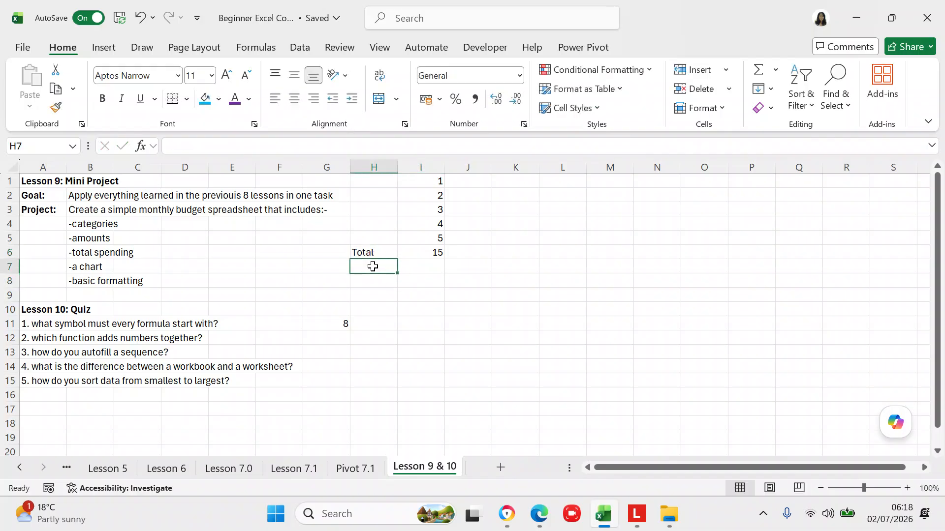
- Enter Total in cell H7 and insert an AutoSum Sum formula in cell I7
type("Total")
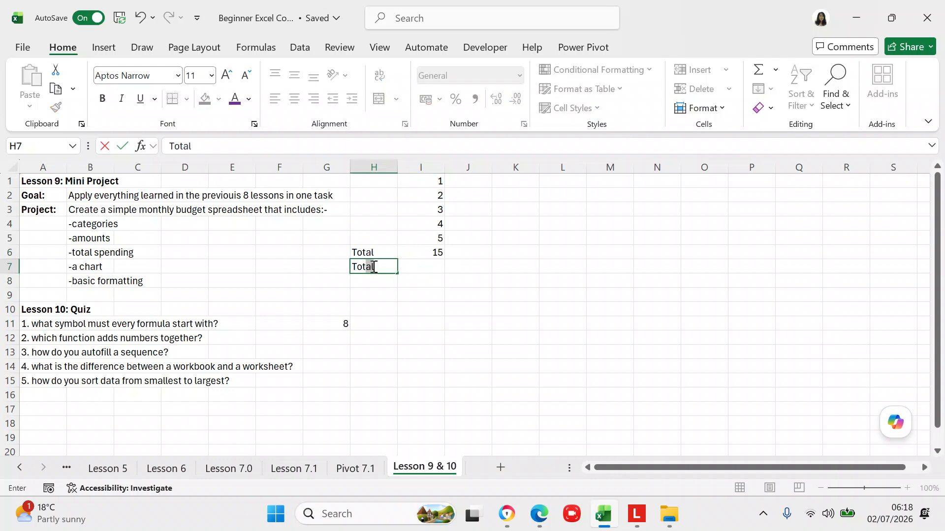
left_click(417, 266)
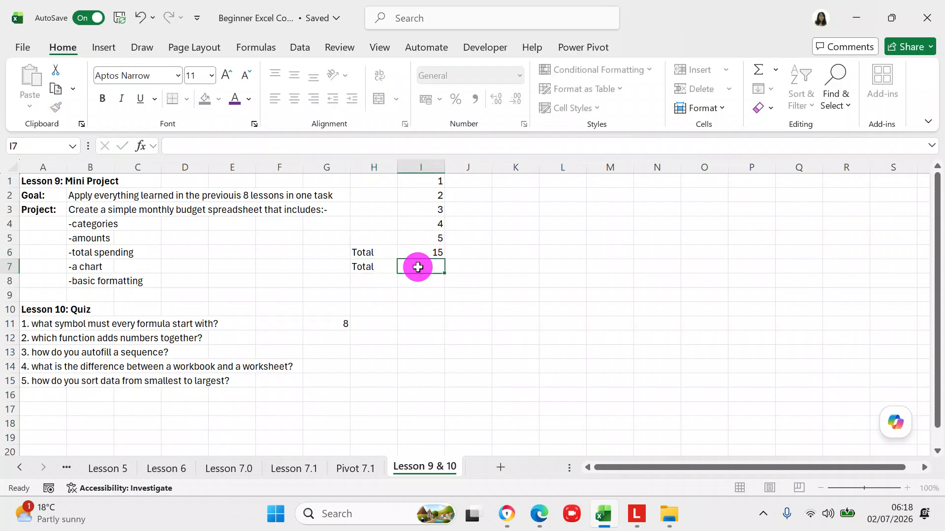
left_click(253, 49)
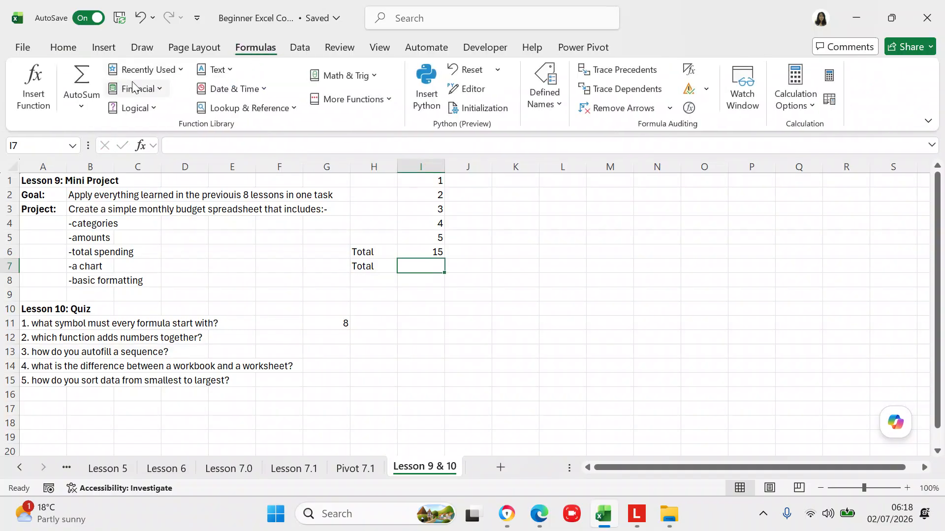
left_click(83, 106)
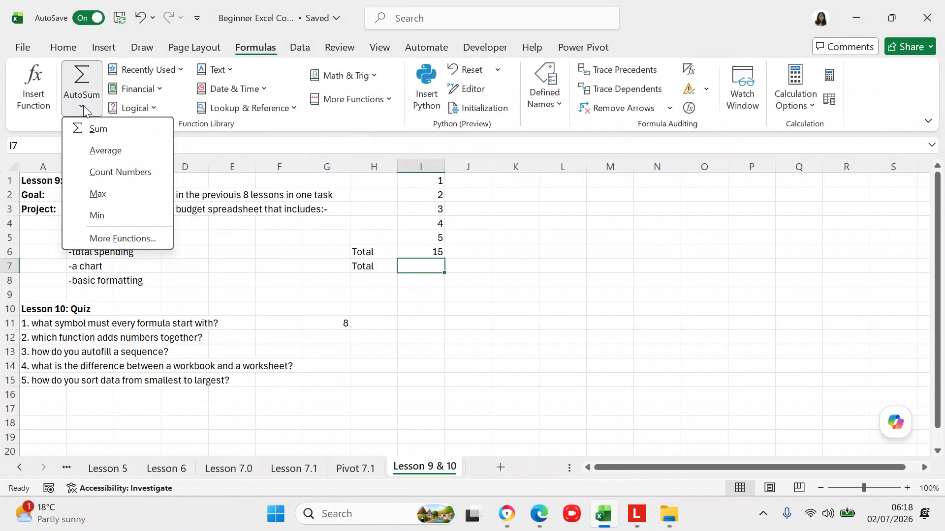
left_click(90, 124)
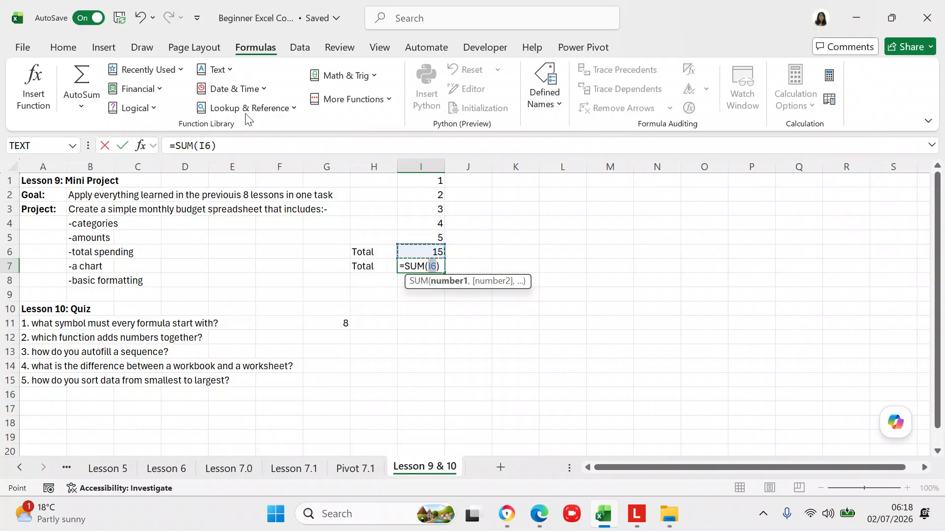
- Change the range of the sum formula in I7 to I1:I5 and confirm the formula
left_click(438, 267)
key("BackSpace")
key("BackSpace")
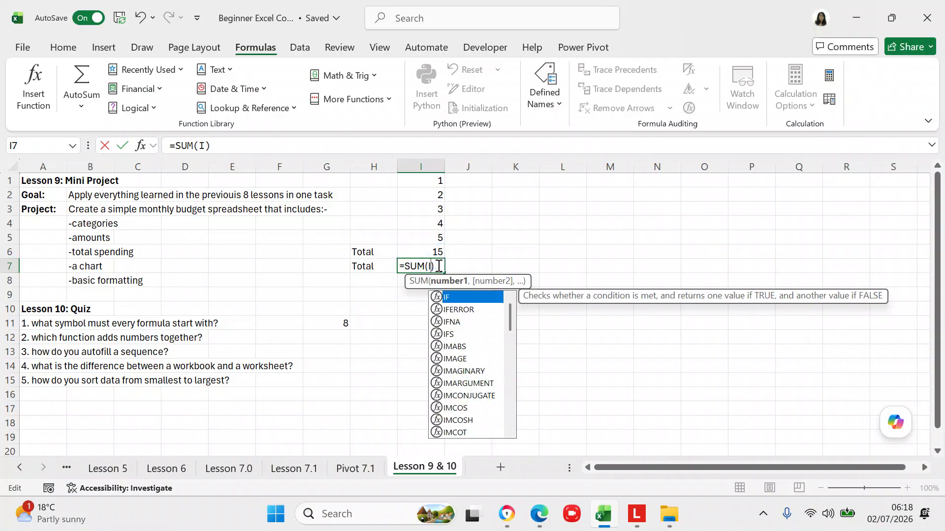
type("i1:")
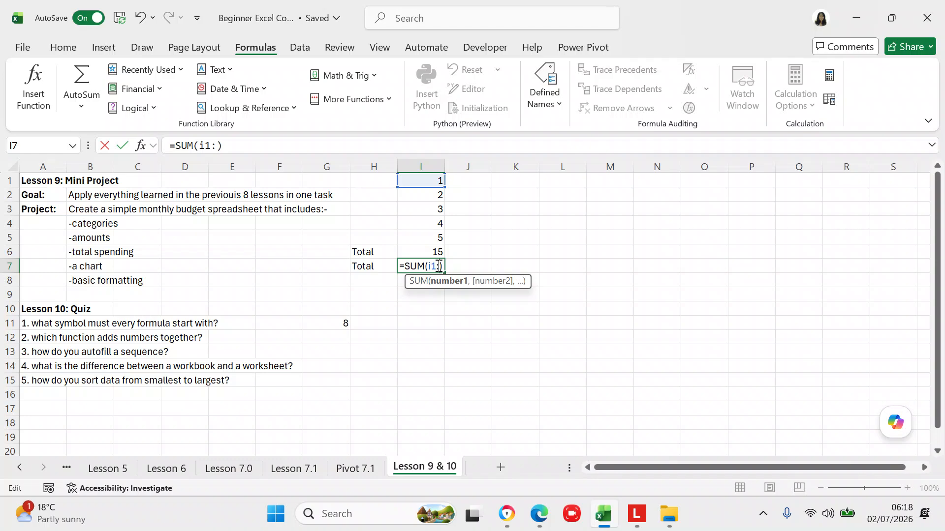
type("i6")
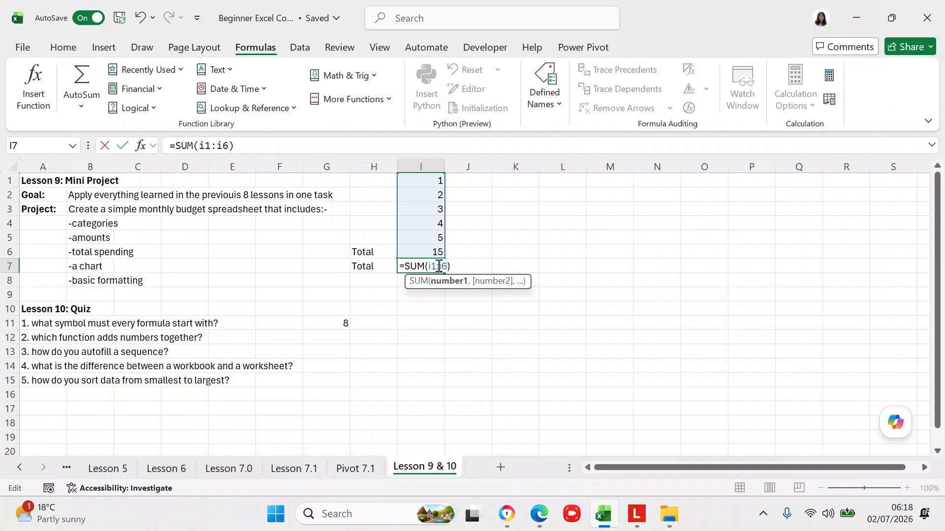
key("BackSpace")
type("5")
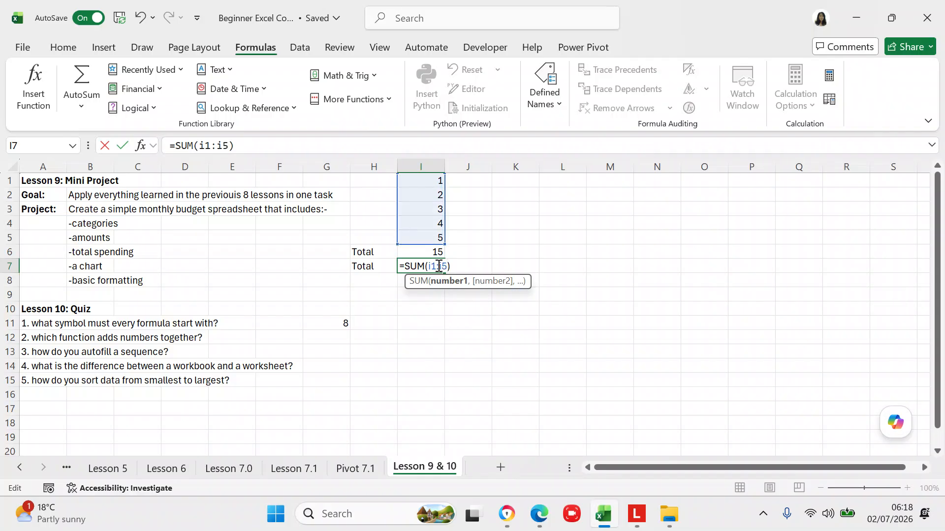
key("Return")
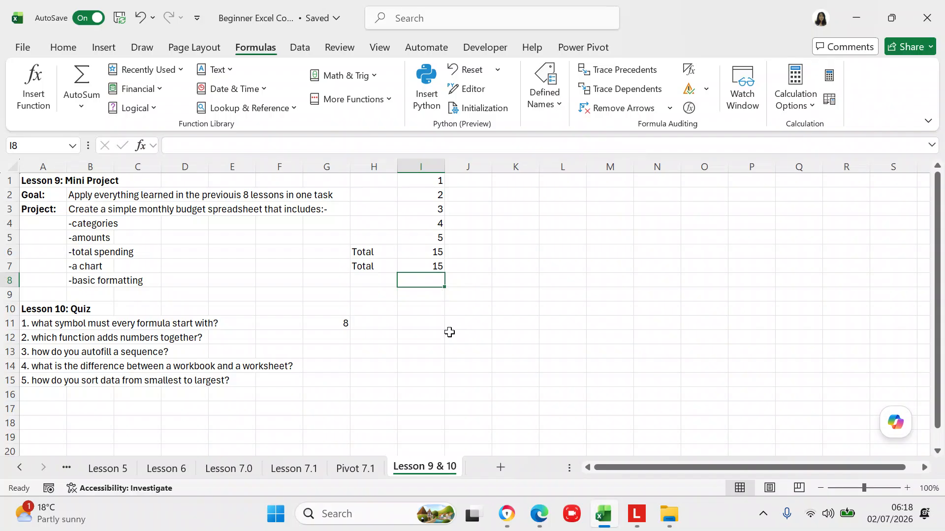
- Look at the AutoSum functions and the Insert Function list for cell I8 without inserting anything
left_click(90, 103)
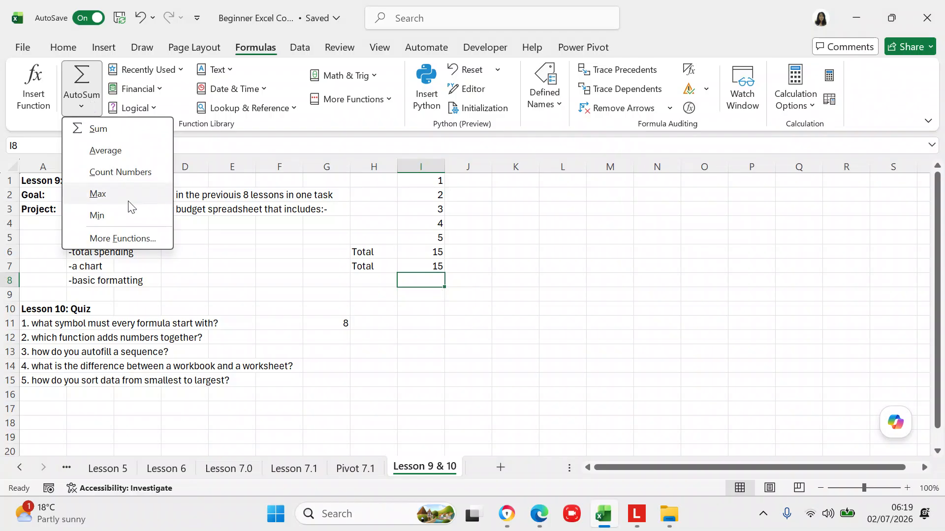
left_click(144, 239)
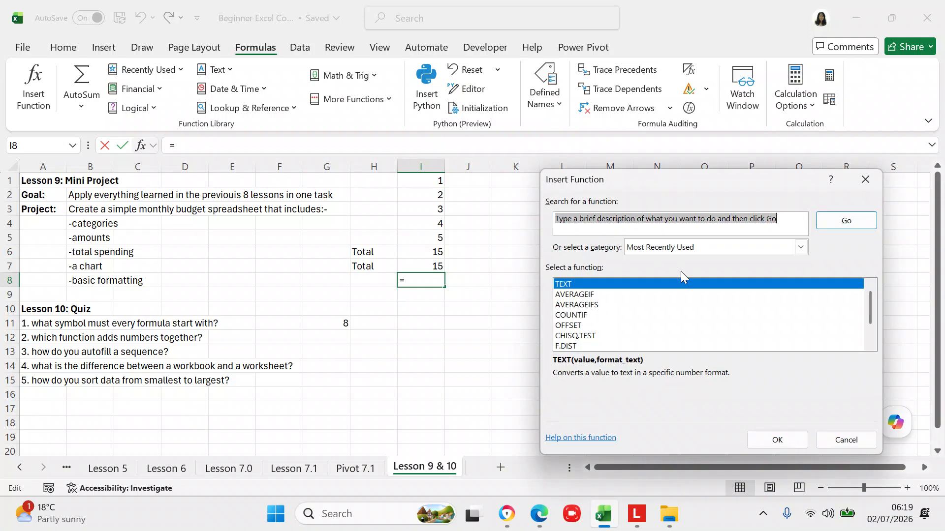
left_click(863, 183)
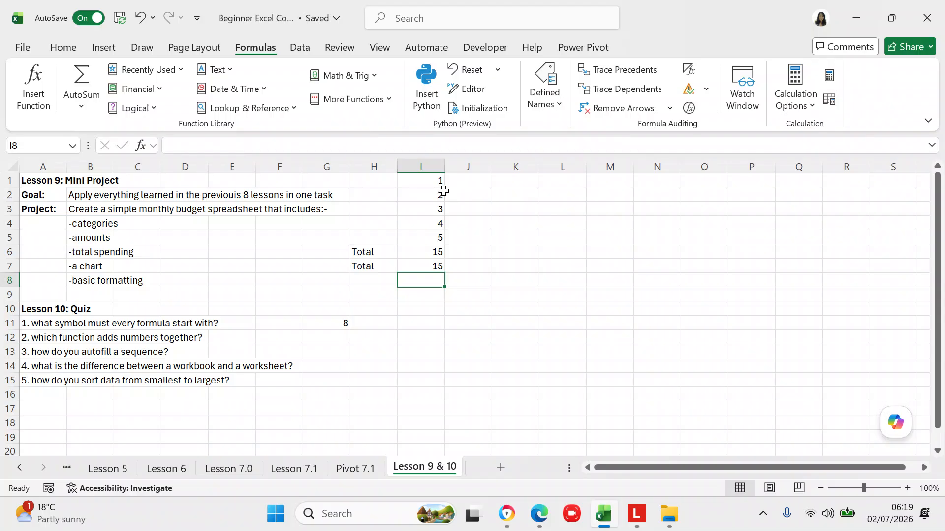
- Clear the contents of the example cells H1:I7
left_click(440, 183)
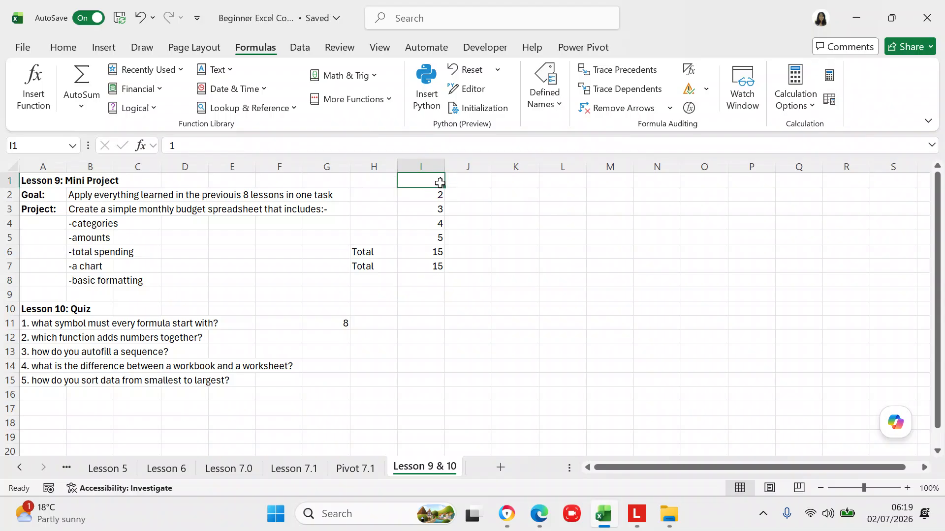
left_click(385, 182)
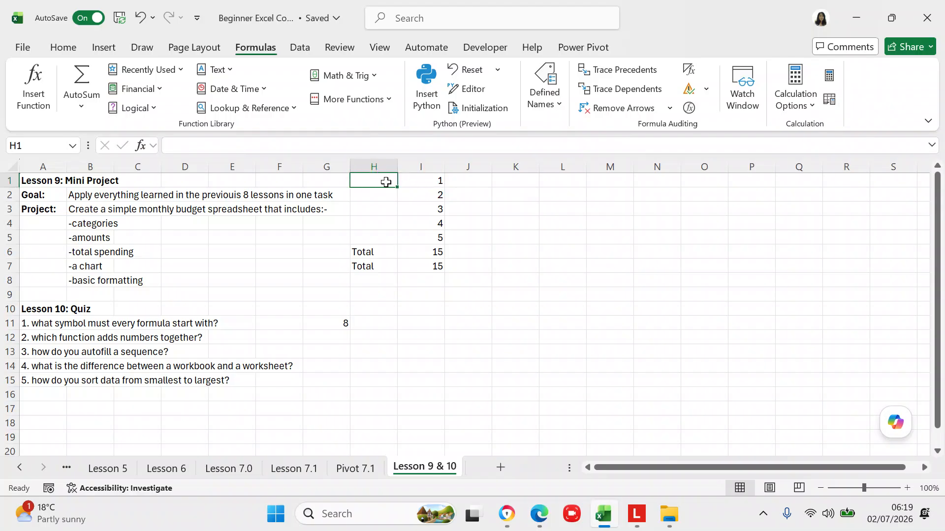
key("shift+Right")
key("shift+Down")
key("shift+Down")
key("shift+Down")
key("shift+Down")
key("shift+Down")
key("shift+Down")
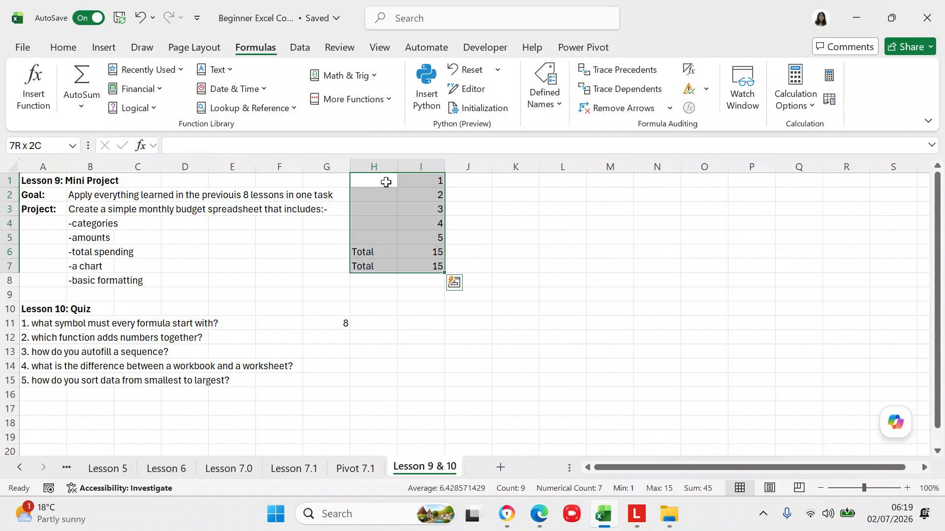
right_click(385, 182)
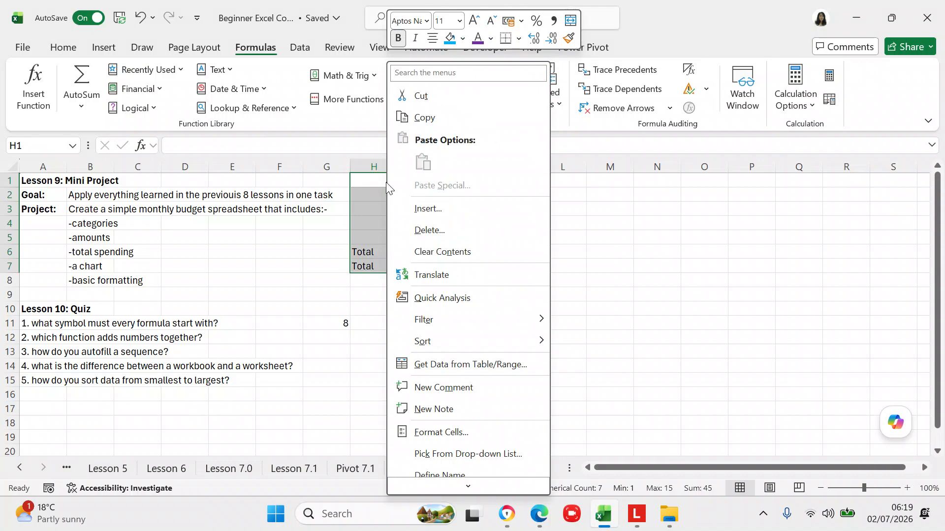
left_click(470, 253)
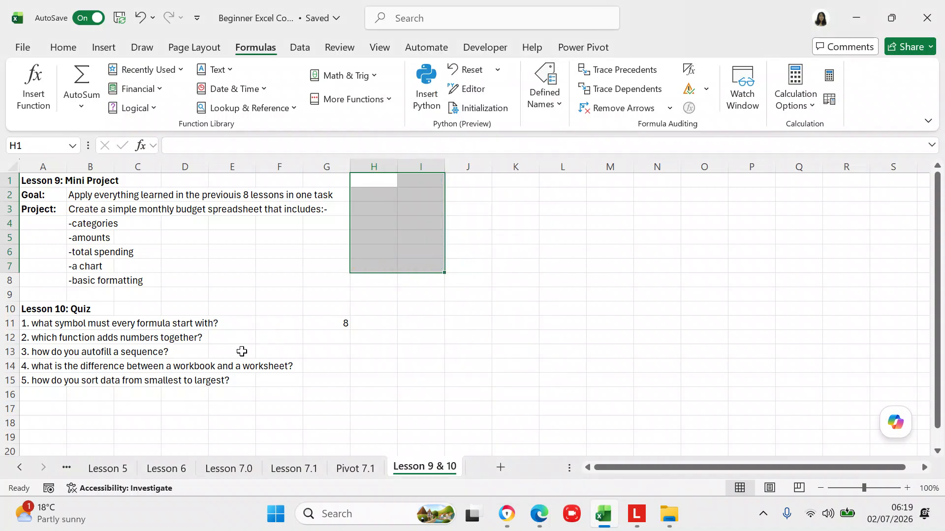
- Enter 1 in cell I1 as the first value of a new number sequence
left_click(327, 350)
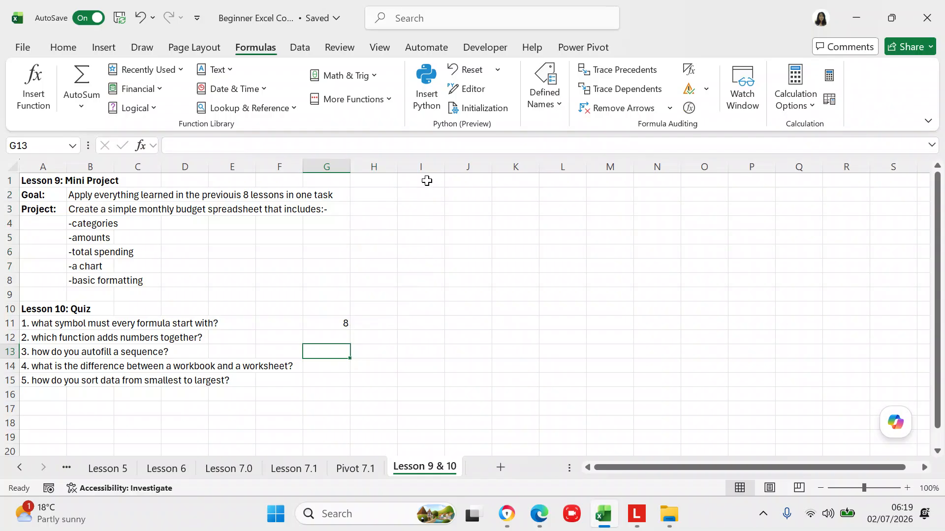
left_click(427, 180)
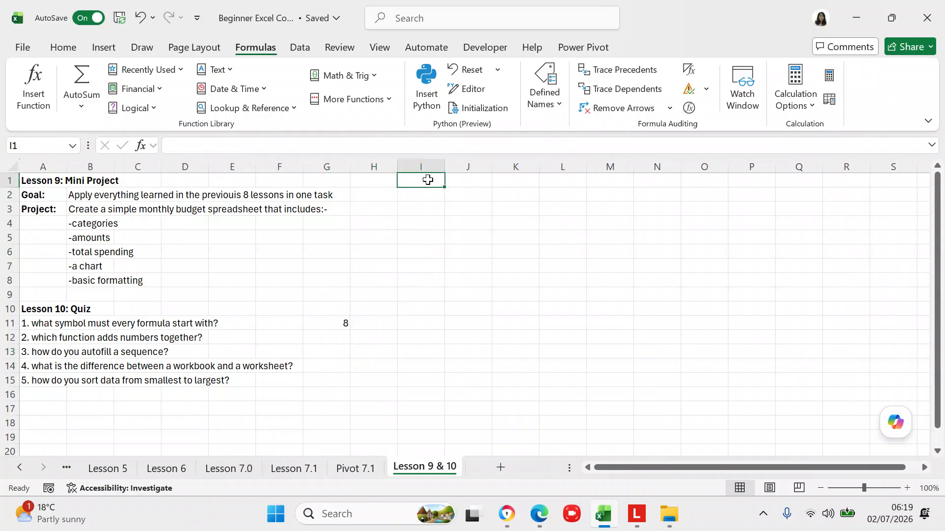
type("1")
- Enter the formula =I1+1 in cell I2 and autofill it down to I11
left_click(426, 192)
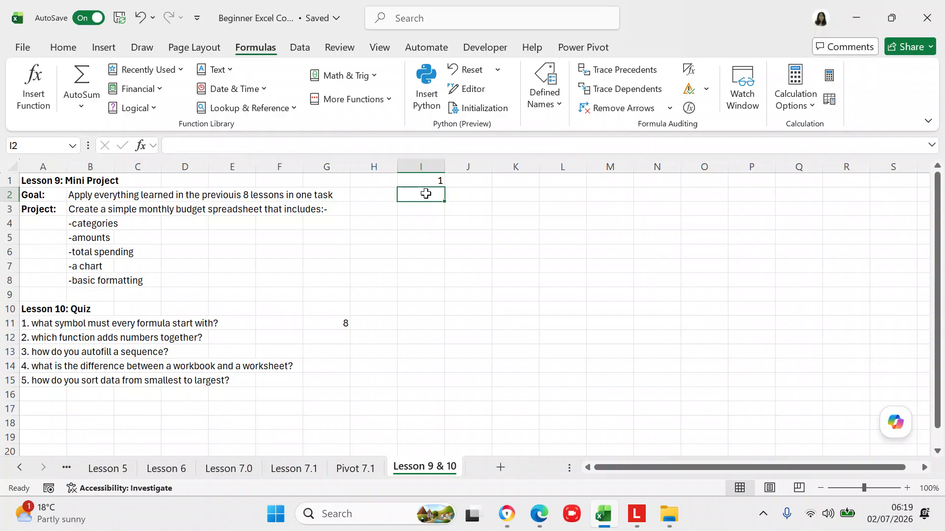
type("=")
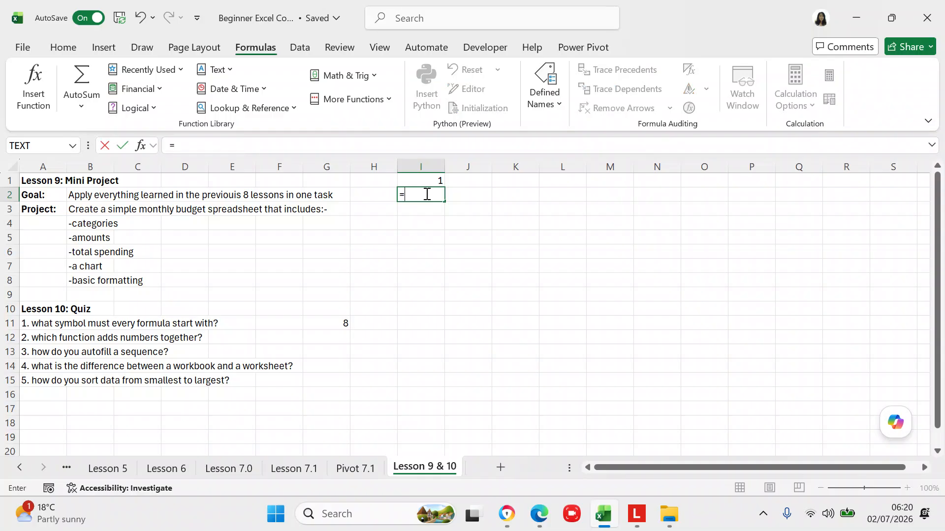
type("i1")
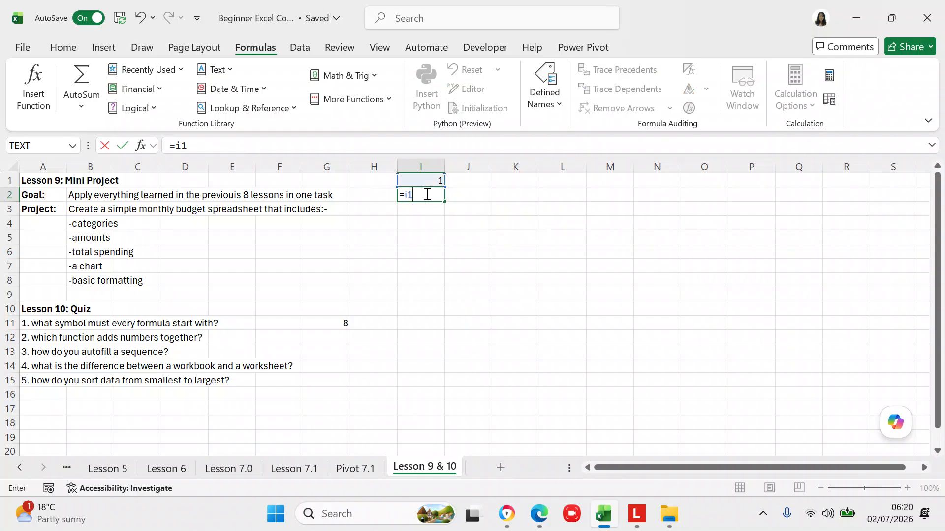
type("+1")
key("Return")
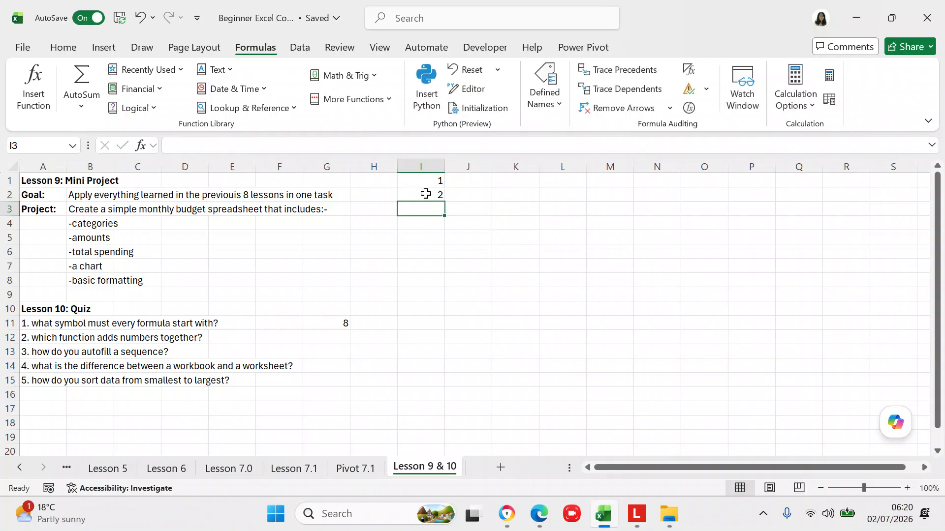
left_click(429, 194)
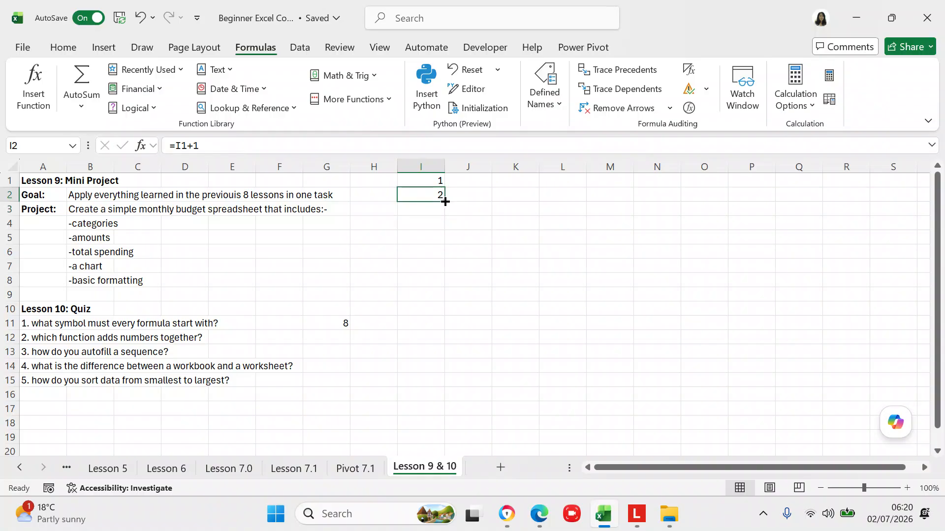
left_click_drag(444, 201, 441, 337)
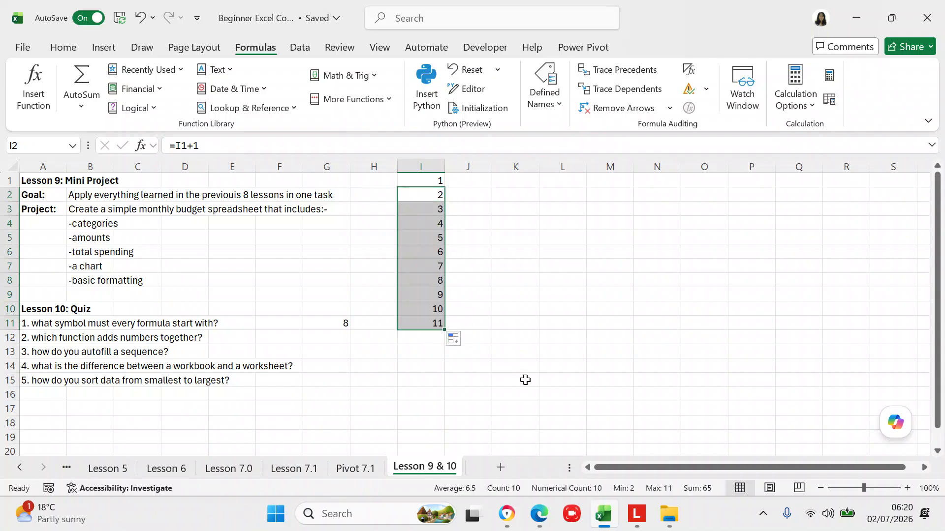
- Replace the value in I1 with Monday and autofill the weekday sequence down to I11
left_click(432, 181)
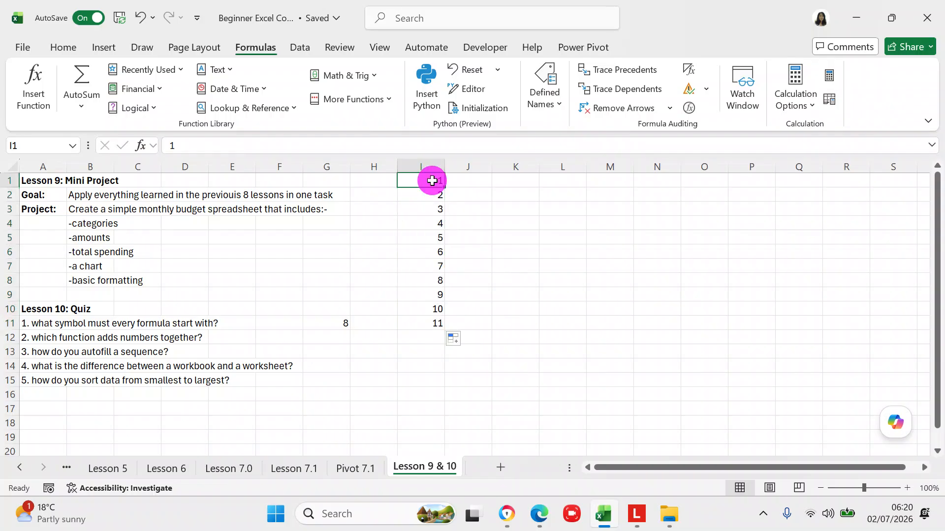
type("Monday")
left_click(529, 190)
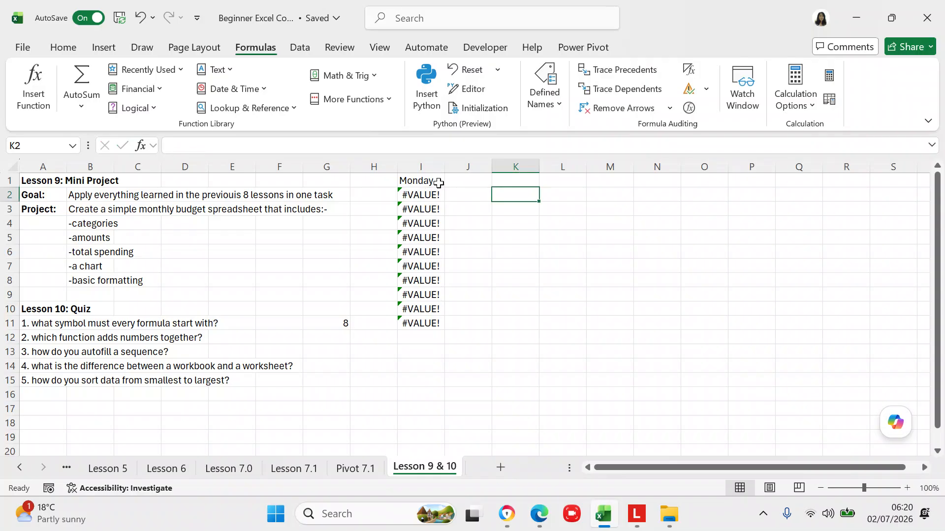
left_click(437, 181)
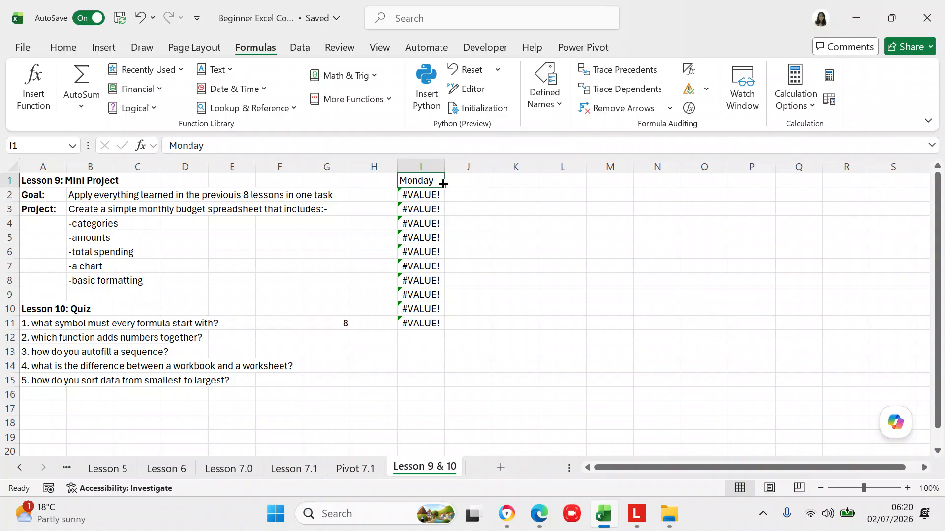
left_click_drag(444, 186, 444, 188)
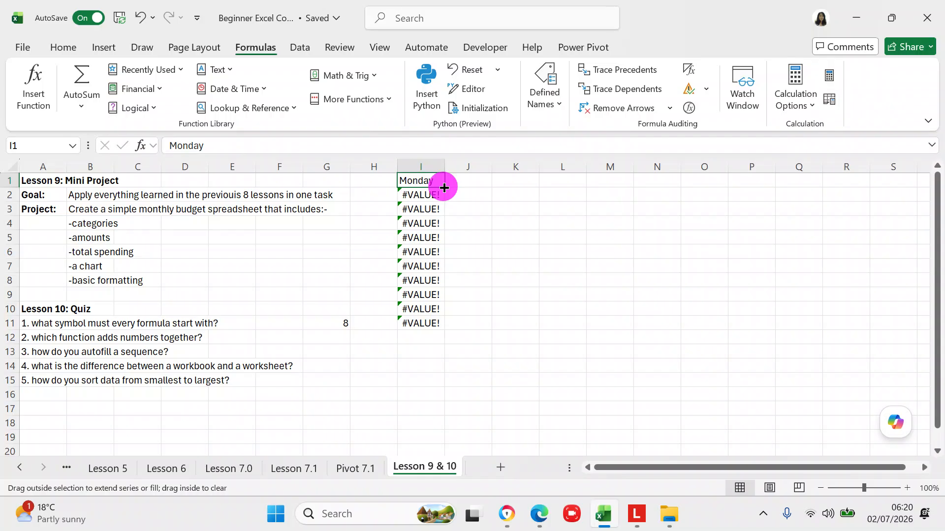
left_click_drag(445, 187, 448, 325)
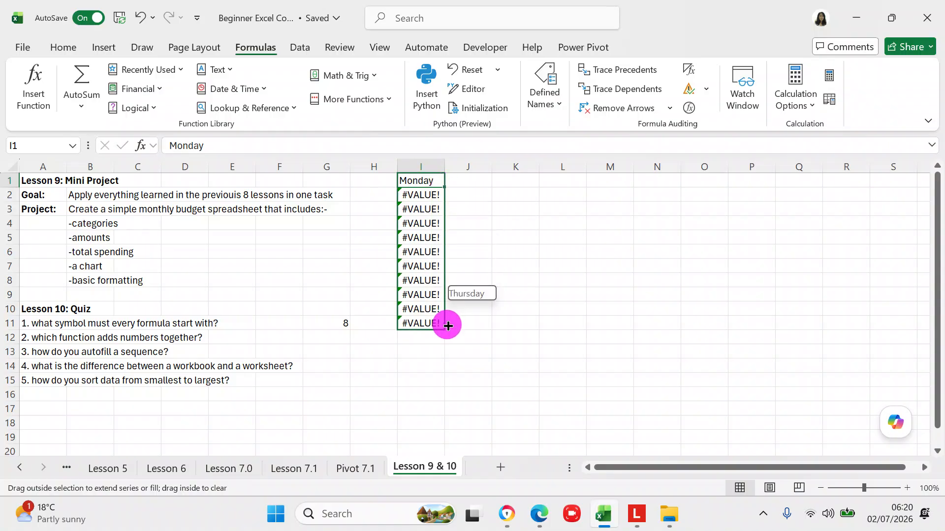
left_click_drag(448, 325, 447, 325)
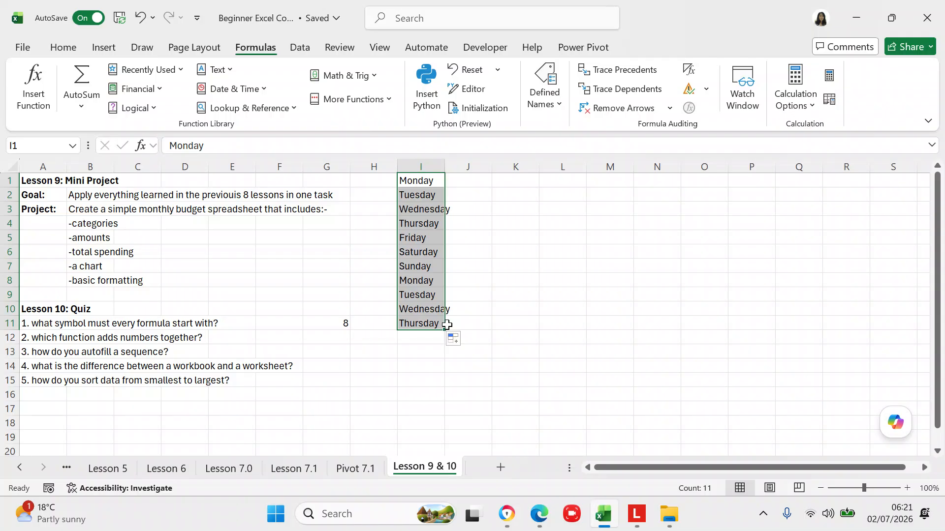
- Replace the weekday in cell I1 with January
left_click(422, 182)
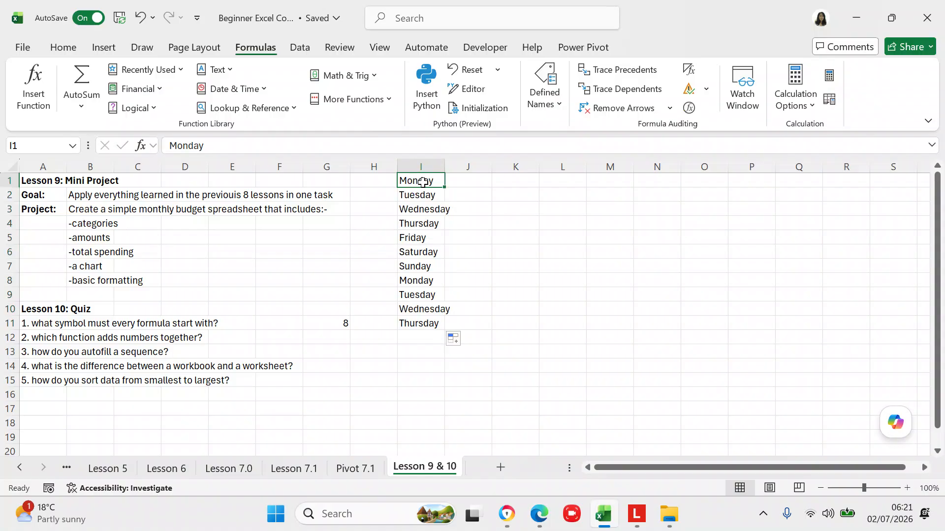
type("Janua")
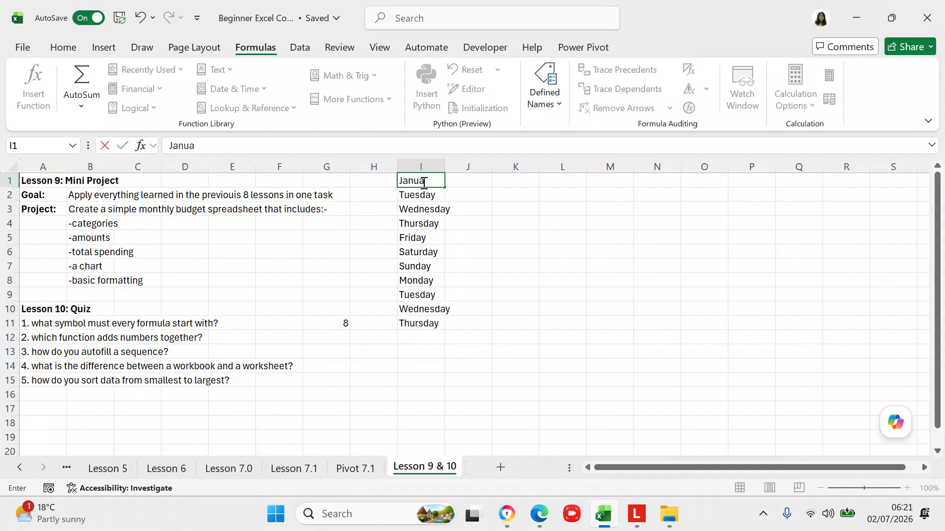
type("ry")
key("Return")
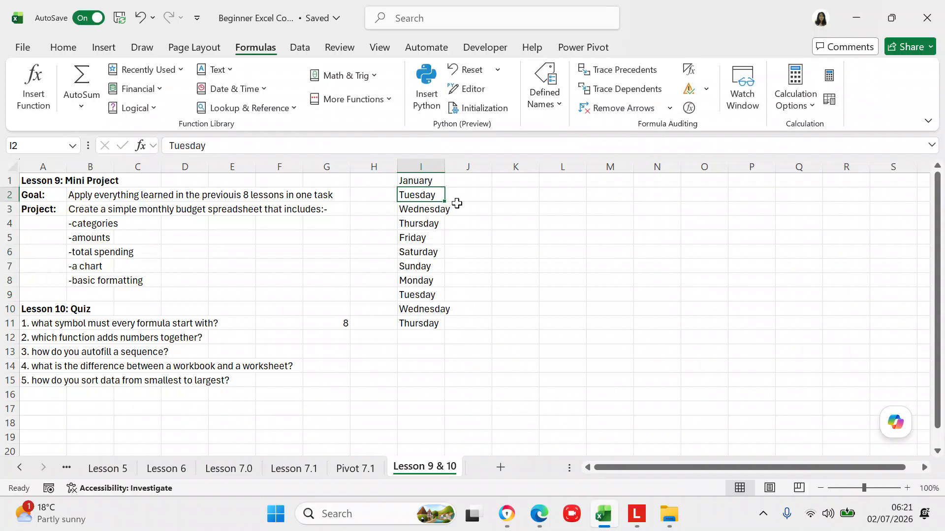
- Autofill the month sequence from January in cell I1 down to I17
left_click(429, 181)
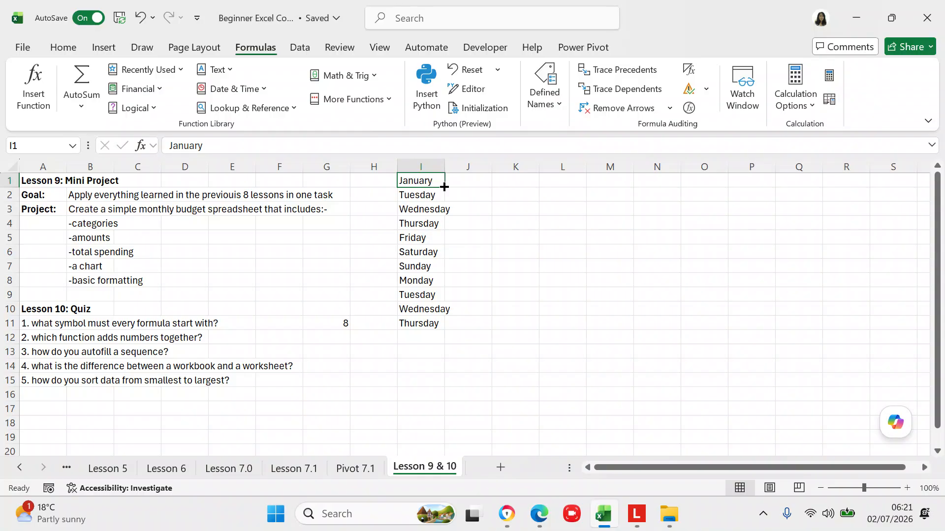
left_click_drag(445, 187, 444, 187)
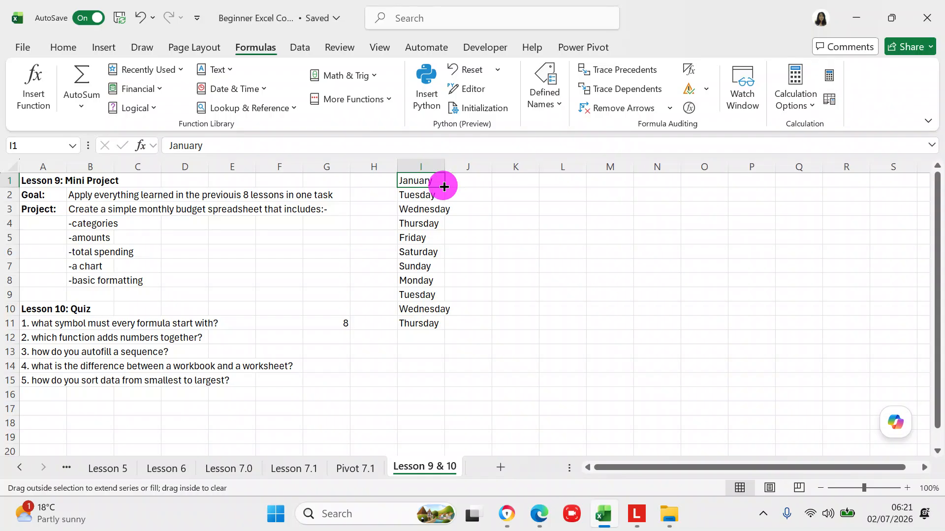
left_click_drag(444, 187, 438, 409)
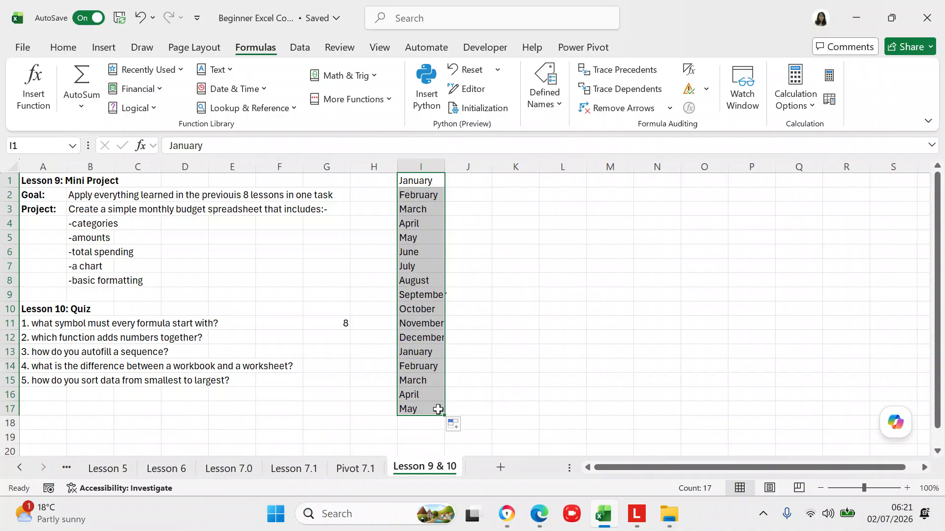
left_click(498, 405)
- Clear the contents of the month list in cells I1 to I17
left_click(402, 177)
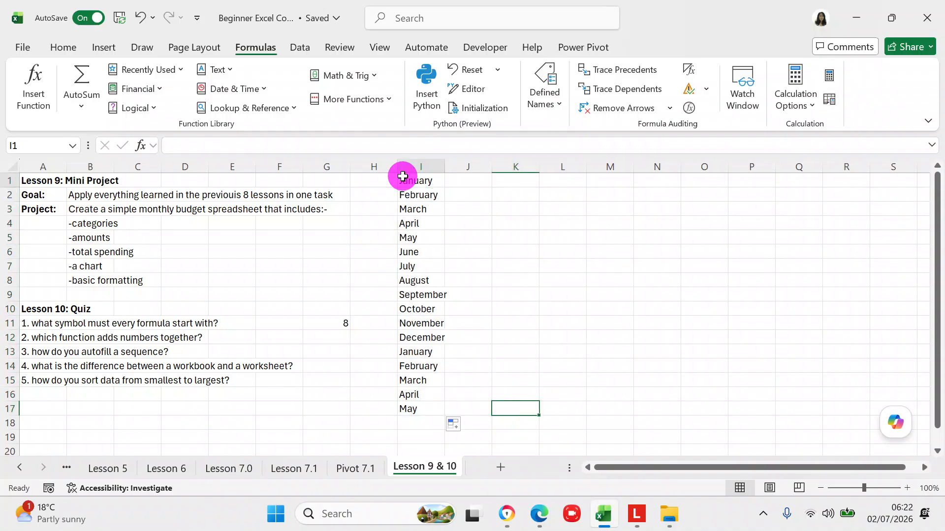
key("shift+Down")
key("shift+Down")
key("shift+Down")
key("shift+Down")
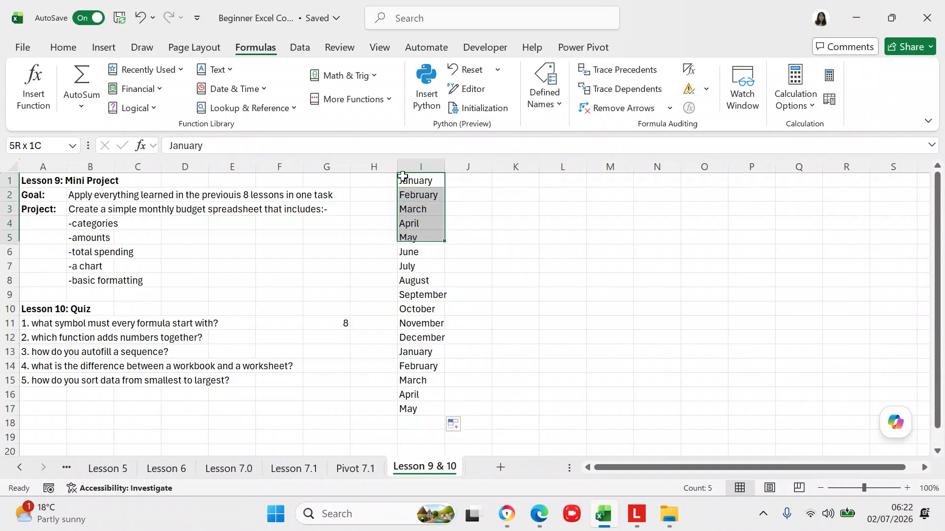
key("shift+Down")
key("shift+Down")
key("shift+Down")
key("shift+Down")
key("shift+Down")
key("shift+Down")
key("shift+Down")
key("shift+Down")
key("shift+Down")
key("shift+Down")
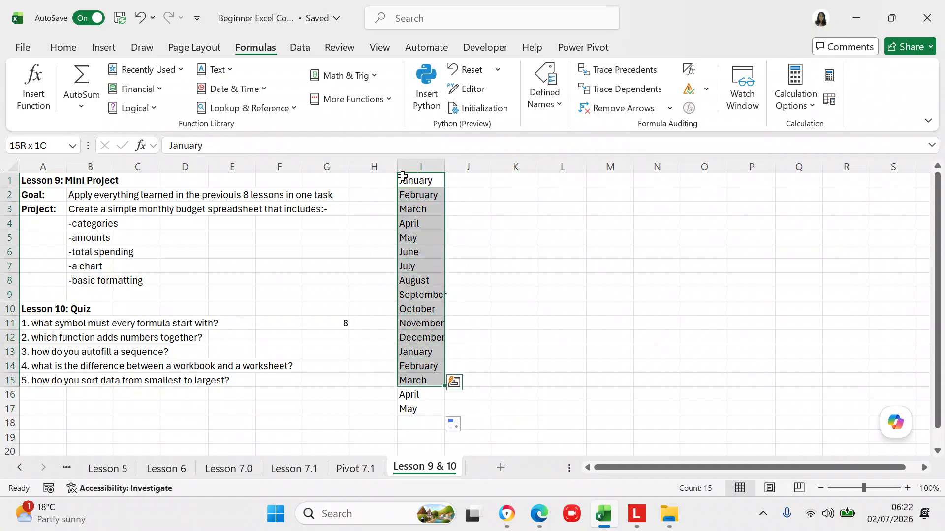
key("shift+Down")
key("shift+Down")
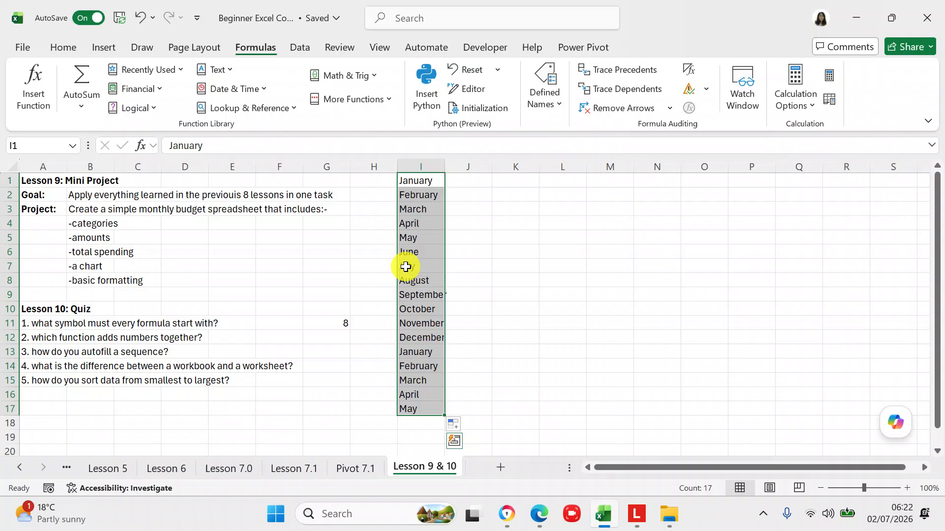
right_click(405, 267)
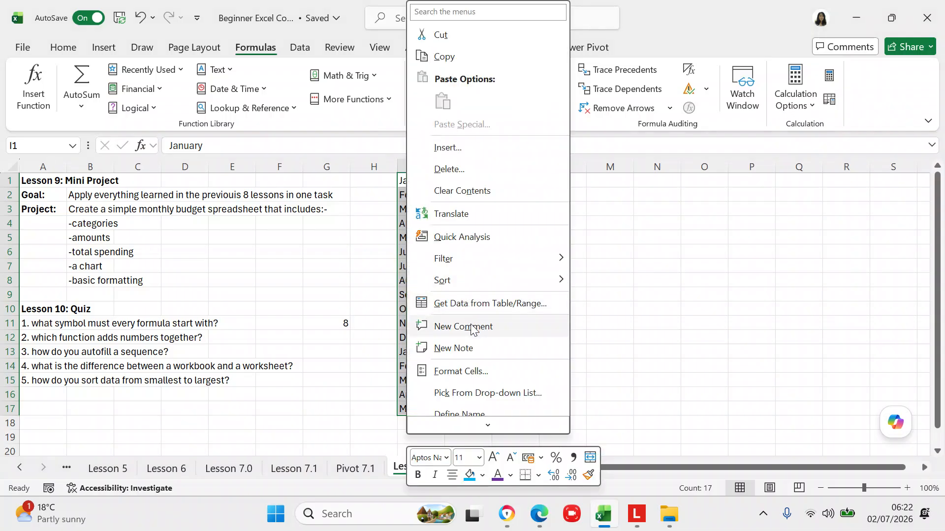
left_click(469, 193)
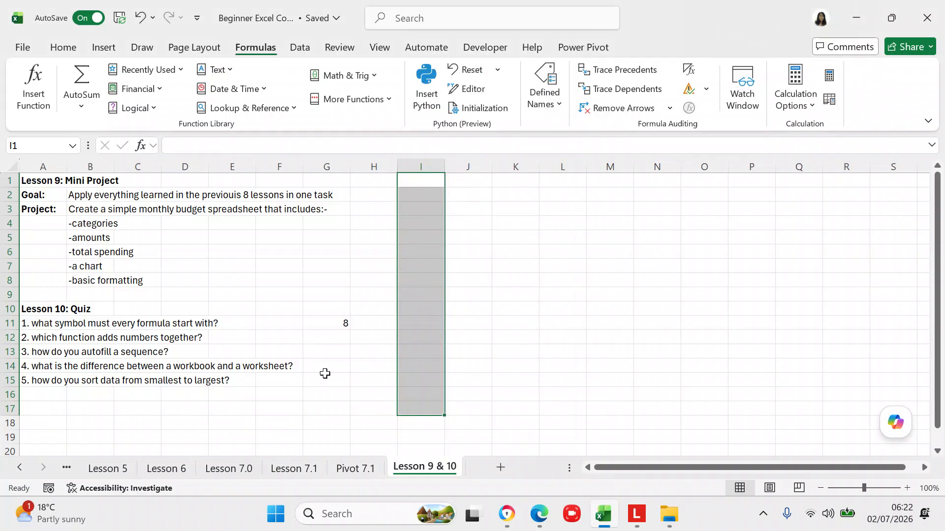
- Look through the workbook's worksheet tabs from Lesson 2 to Lesson 9 & 10 to illustrate quiz question 4
left_click(322, 374)
left_click(323, 365)
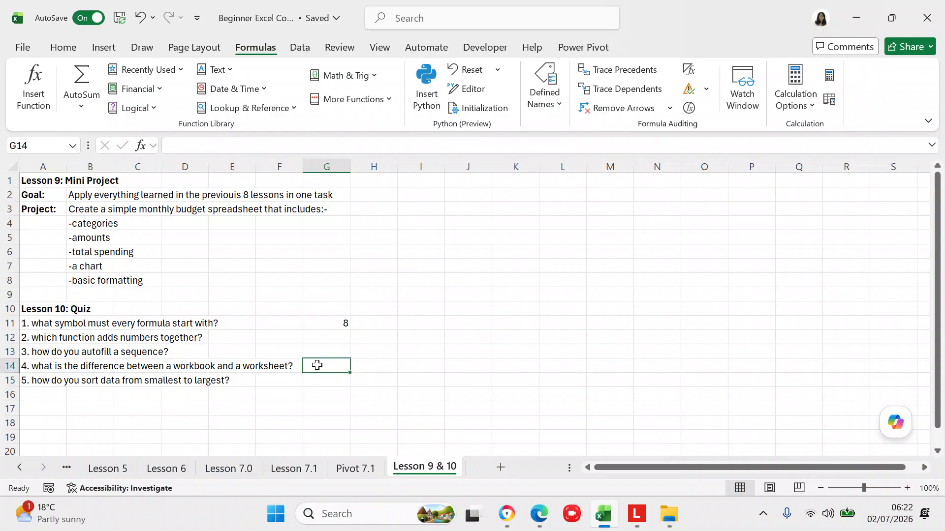
left_click(19, 468)
left_click(20, 469)
left_click(20, 469)
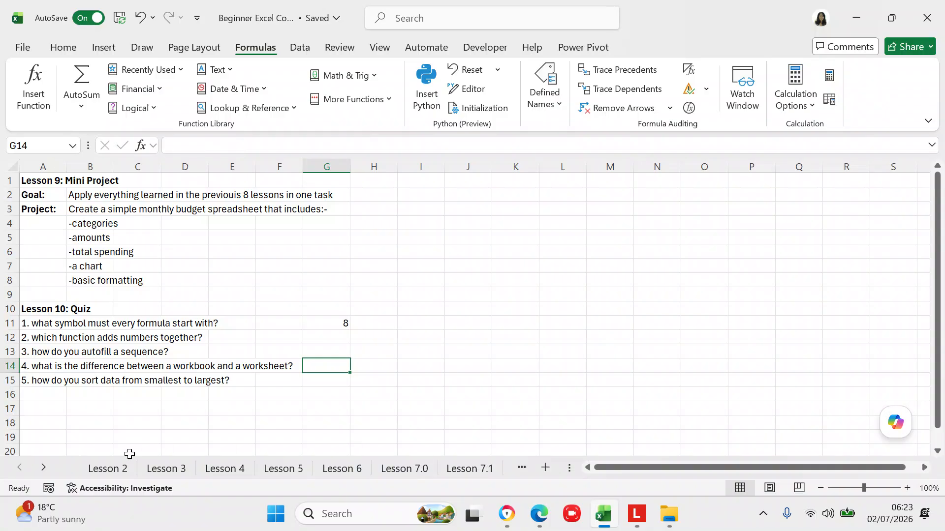
left_click(45, 468)
left_click(45, 468)
left_click(45, 468)
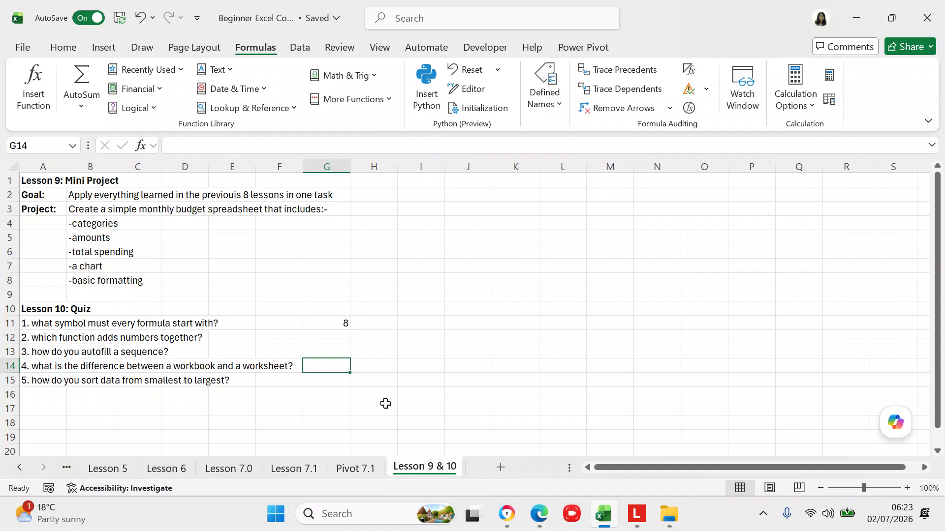
- Enter the unsorted numbers 35, 75, 61, 76, 23, 1, 0, 25, 36, 47 and 58 down cells I1 to I11
left_click(418, 180)
type("35")
left_click(420, 195)
type("75")
left_click(417, 206)
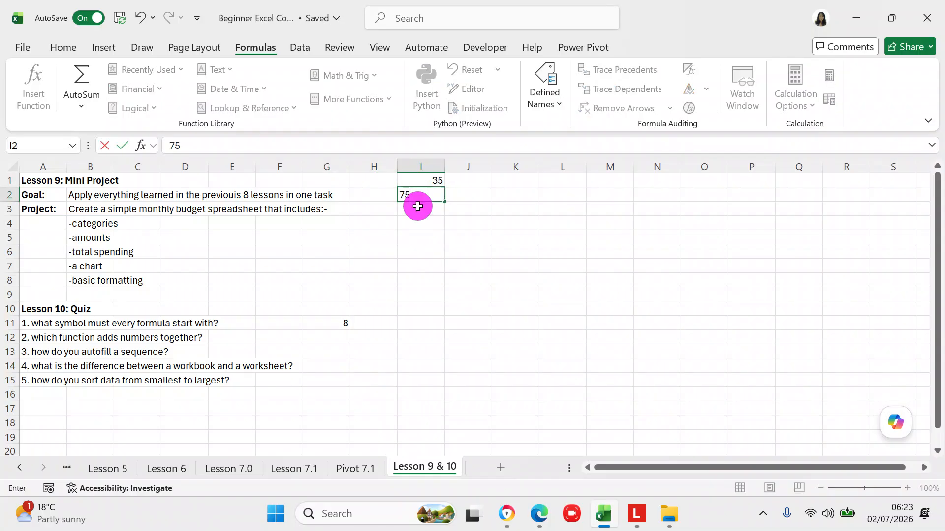
type("61")
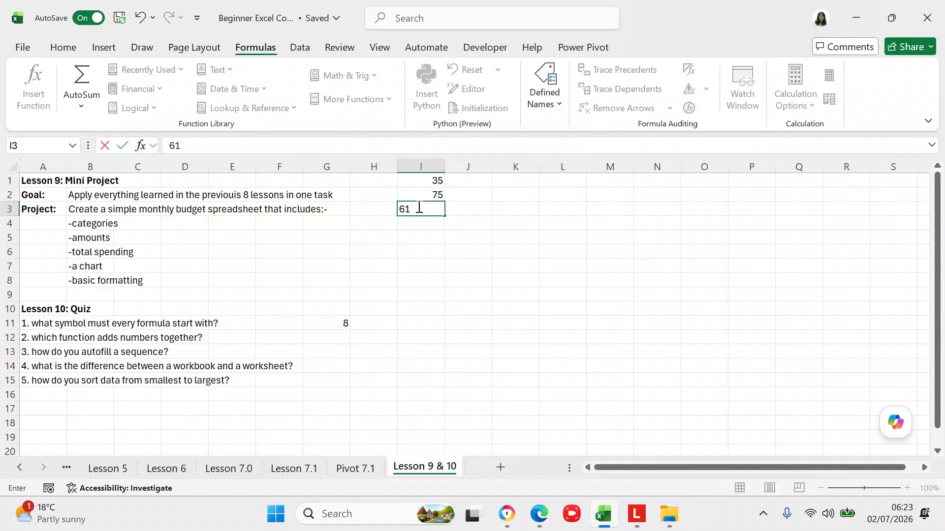
left_click(418, 224)
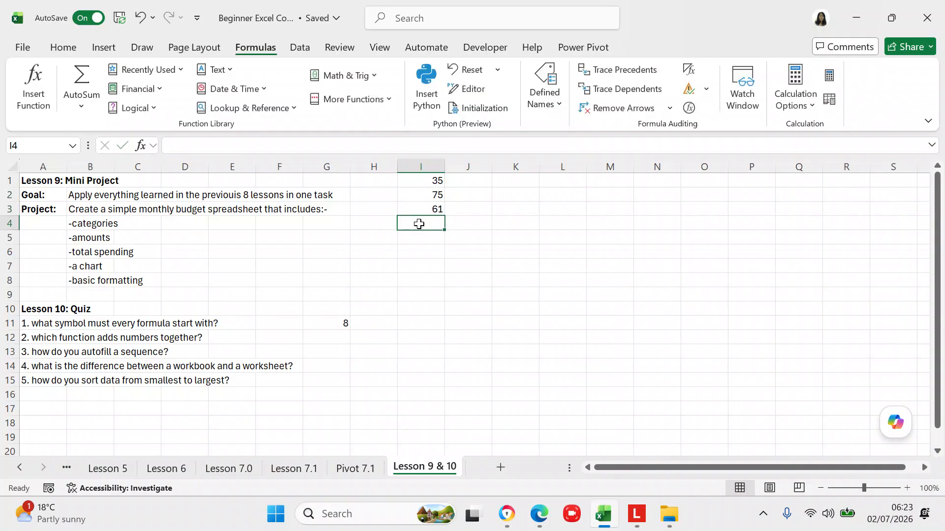
type("76")
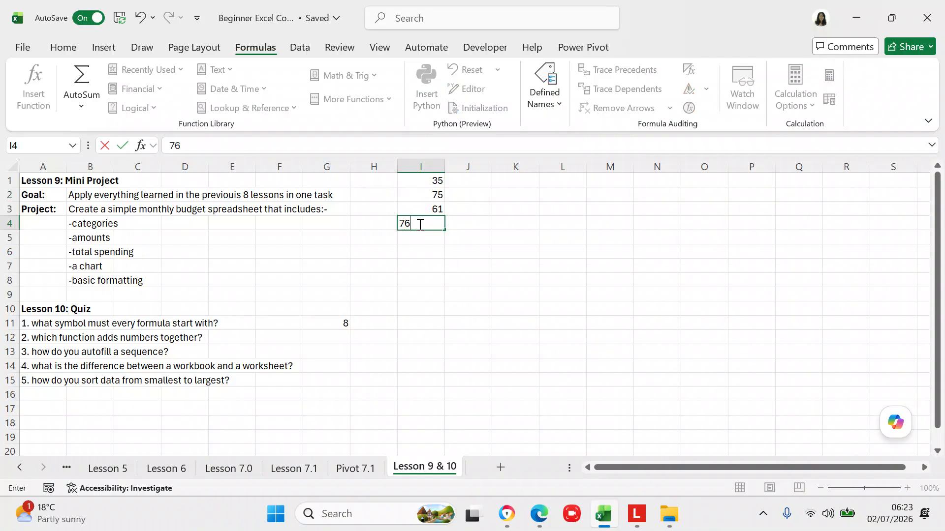
left_click(421, 239)
type("23")
left_click(421, 252)
type("1")
left_click(424, 266)
type("0")
left_click(424, 281)
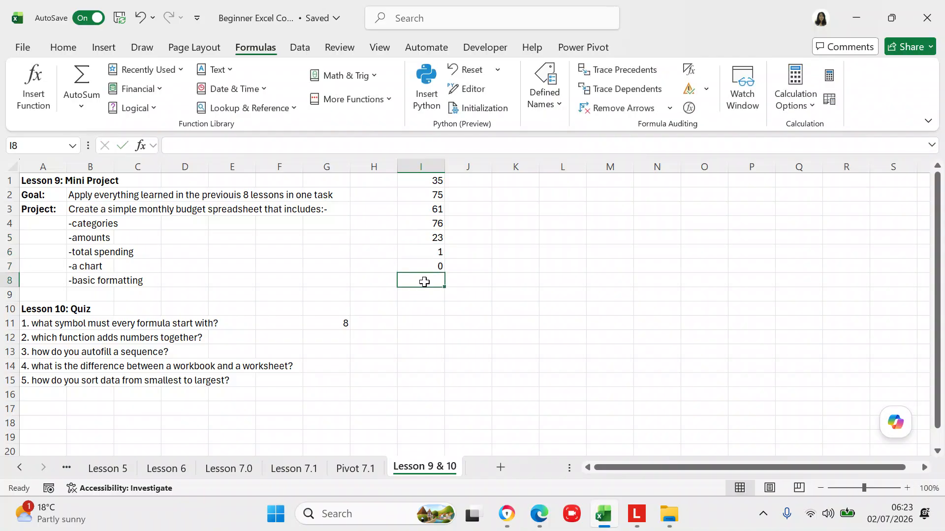
type("25")
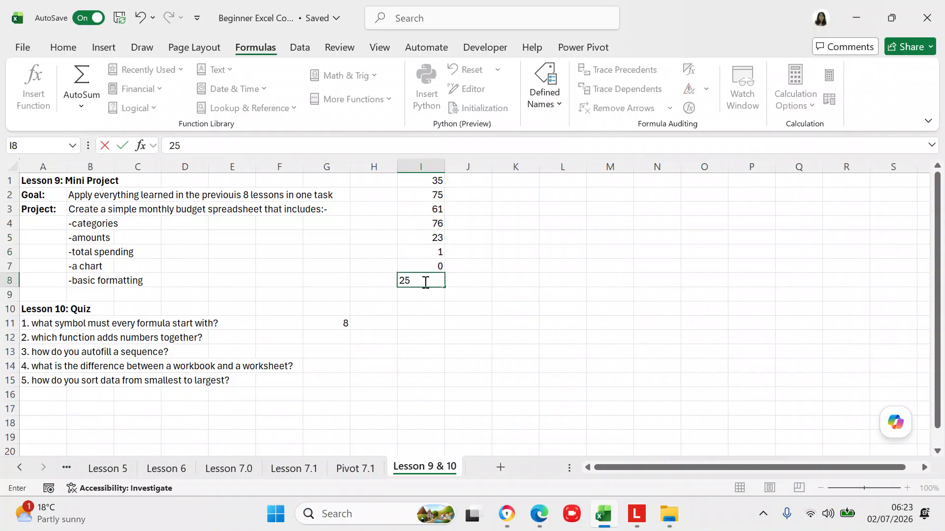
left_click(426, 296)
type("36")
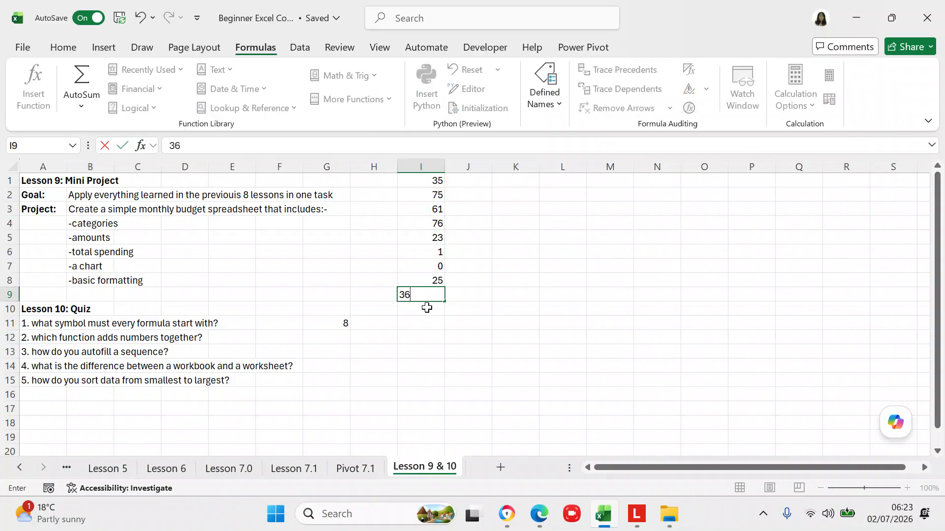
left_click(426, 308)
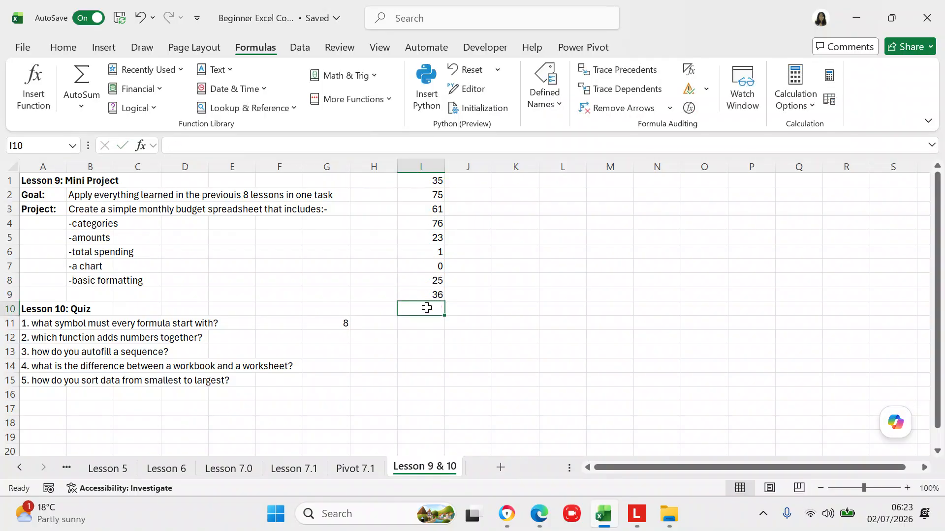
type("47")
left_click(426, 324)
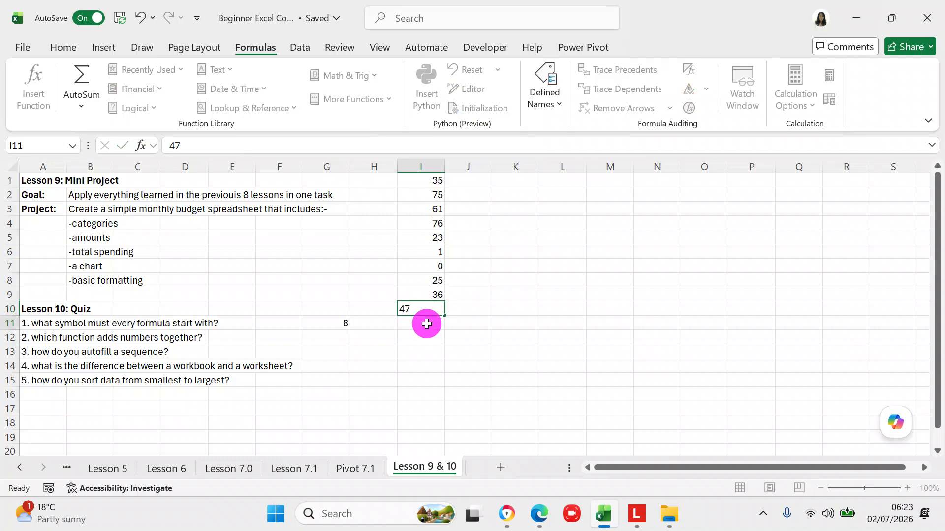
type("58")
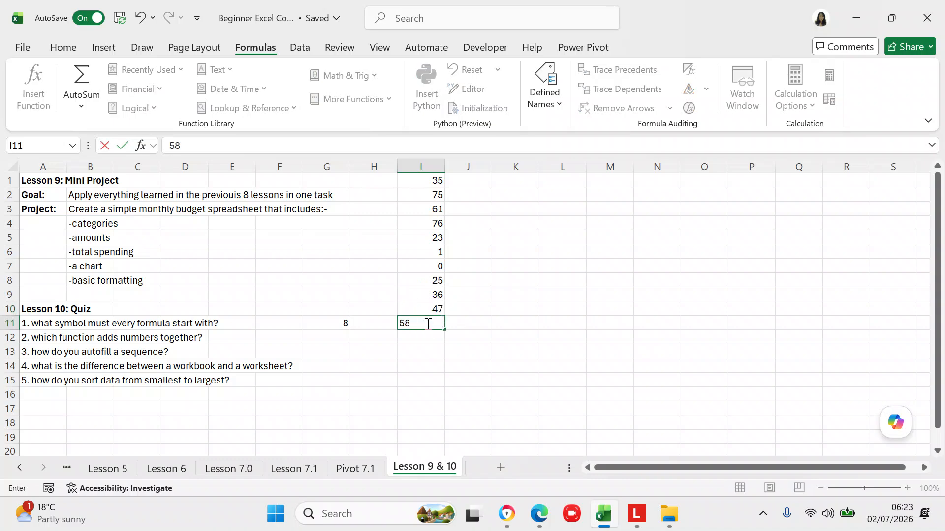
left_click(426, 339)
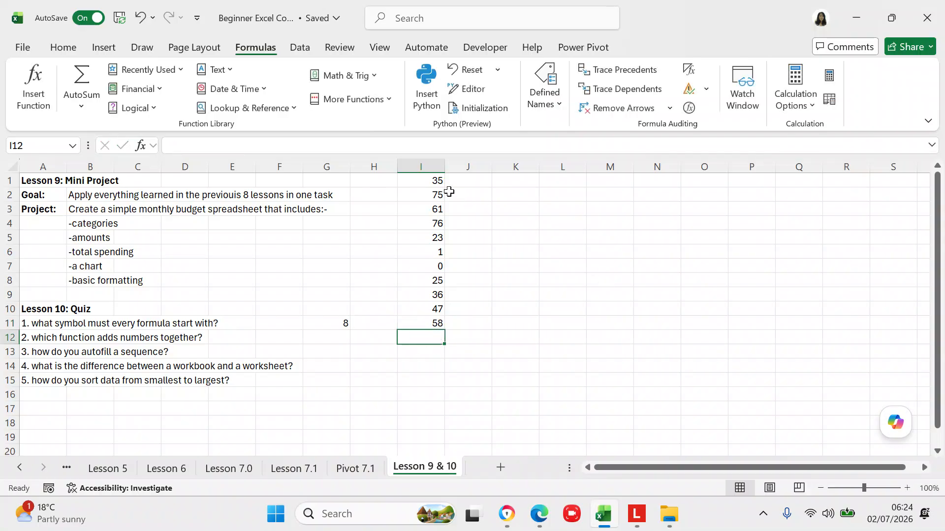
- Sort the numbers in I1 to I11 by Column I cell values in Smallest to Largest order
left_click(436, 181)
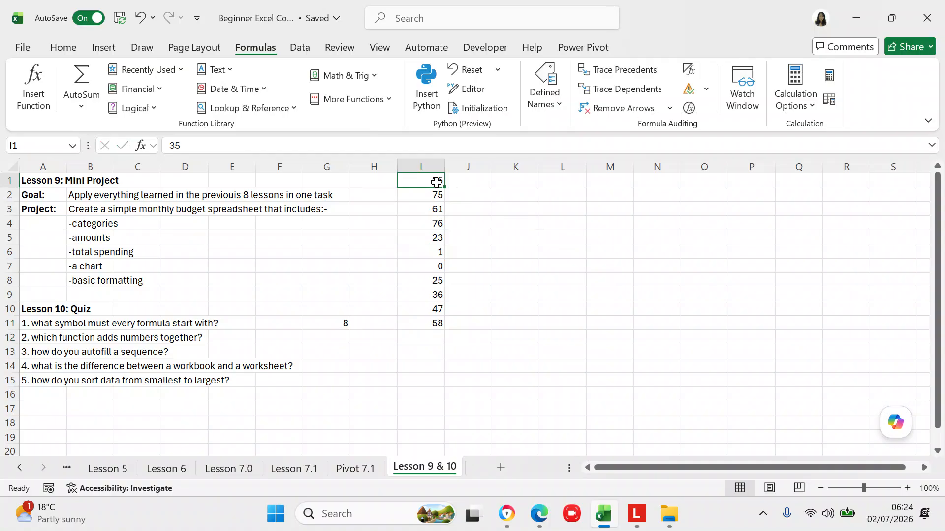
key("shift+Down")
key("shift+Down")
key("shift+Down")
key("shift+Down")
key("shift+Down")
key("shift+Down")
key("shift+Down")
key("shift+Down")
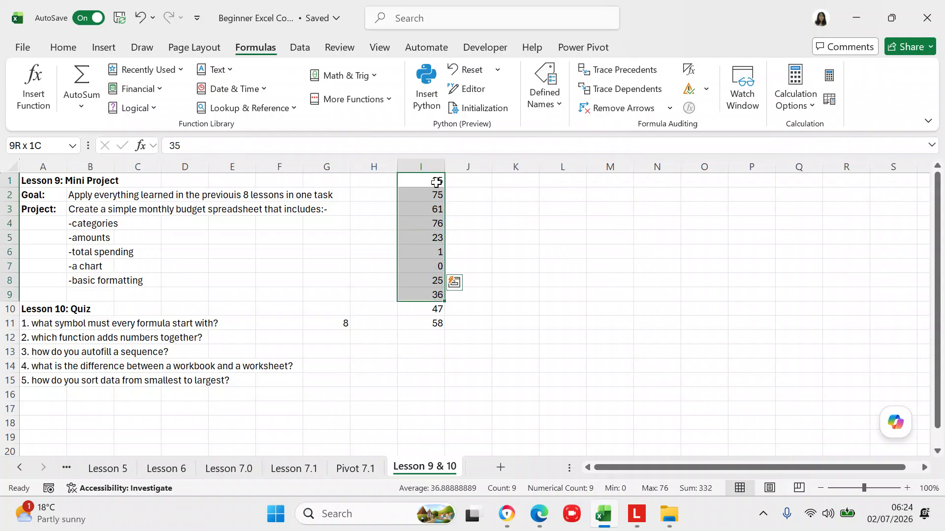
key("shift+Down")
key("shift+Down")
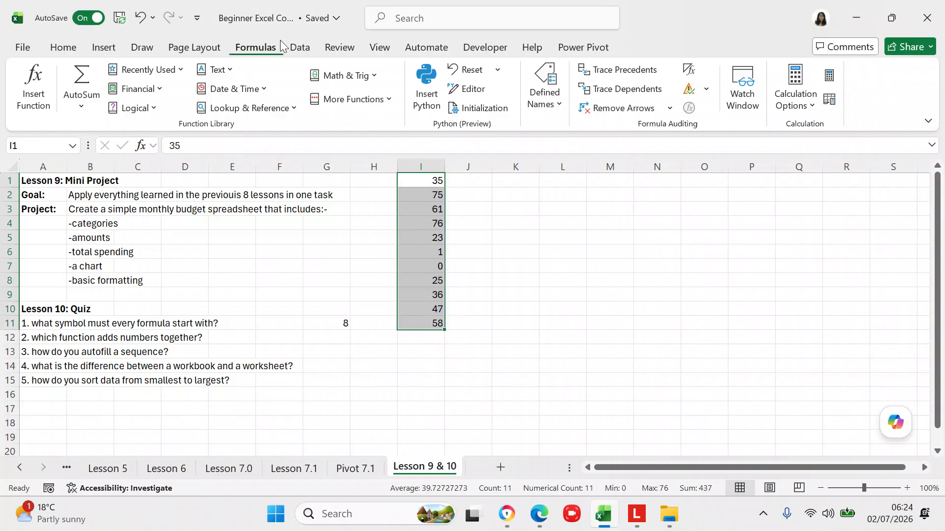
left_click(297, 48)
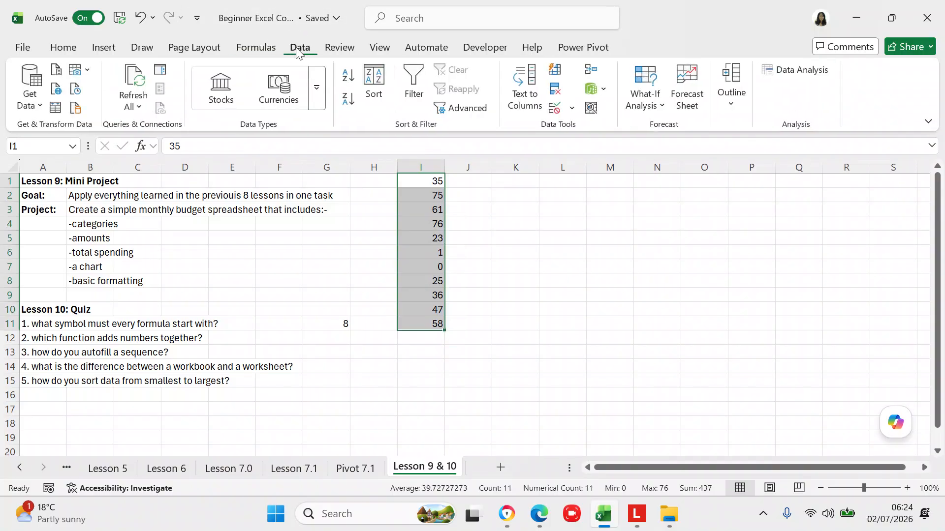
left_click(372, 91)
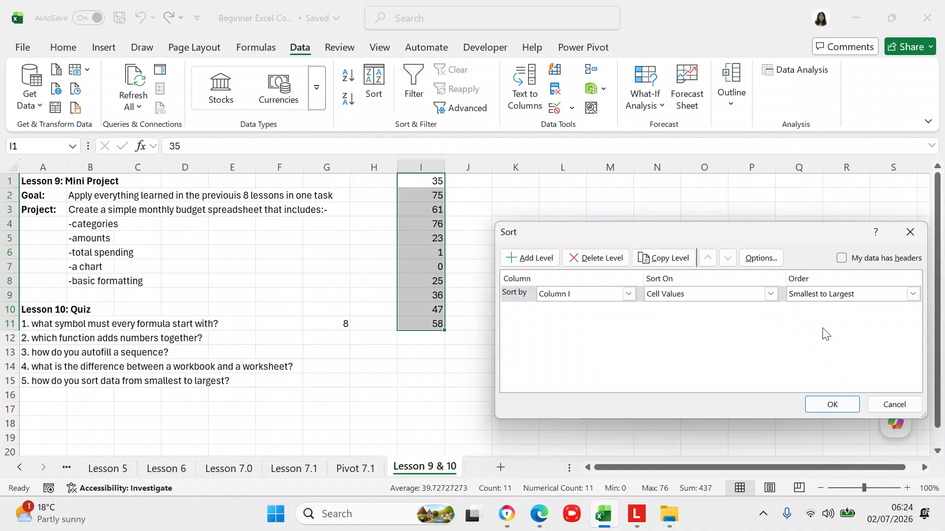
left_click(823, 404)
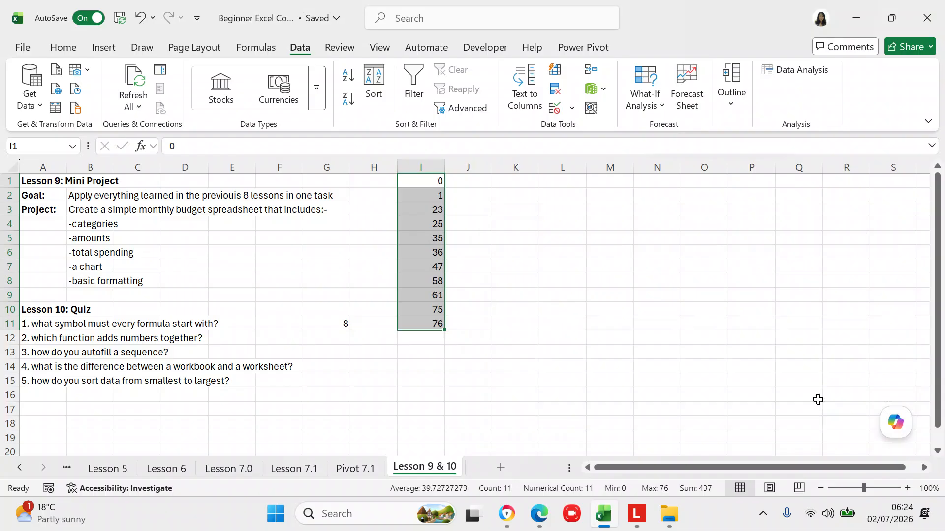
- Re-sort the numbers in I1 to I11 in Largest to Smallest order
left_click(372, 94)
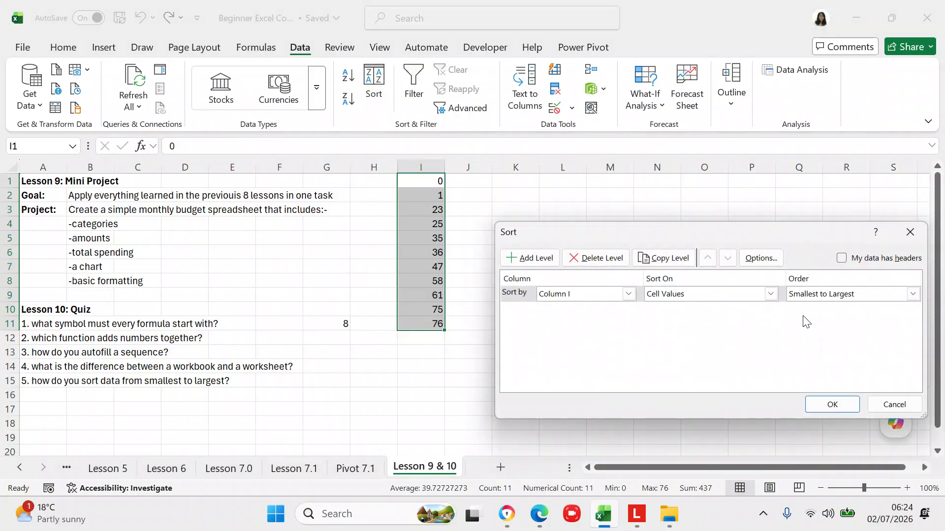
left_click(913, 294)
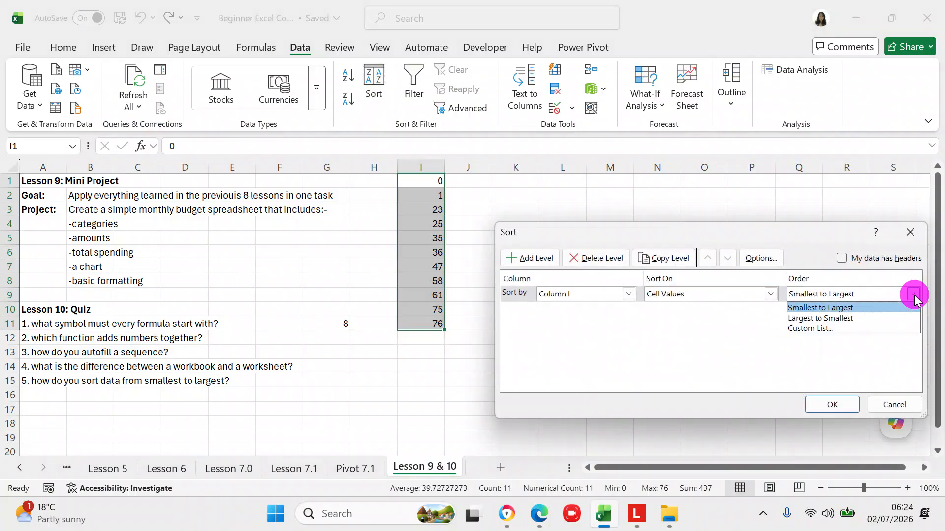
left_click(842, 318)
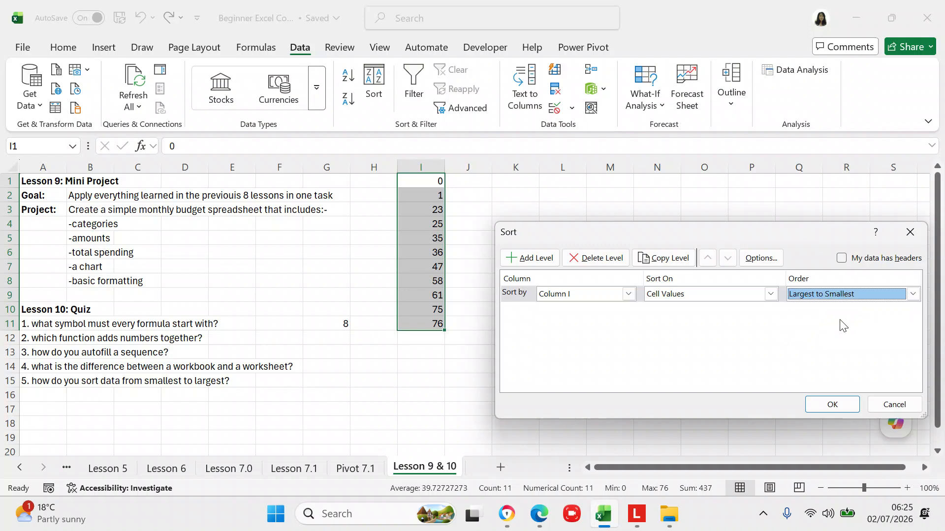
left_click(825, 403)
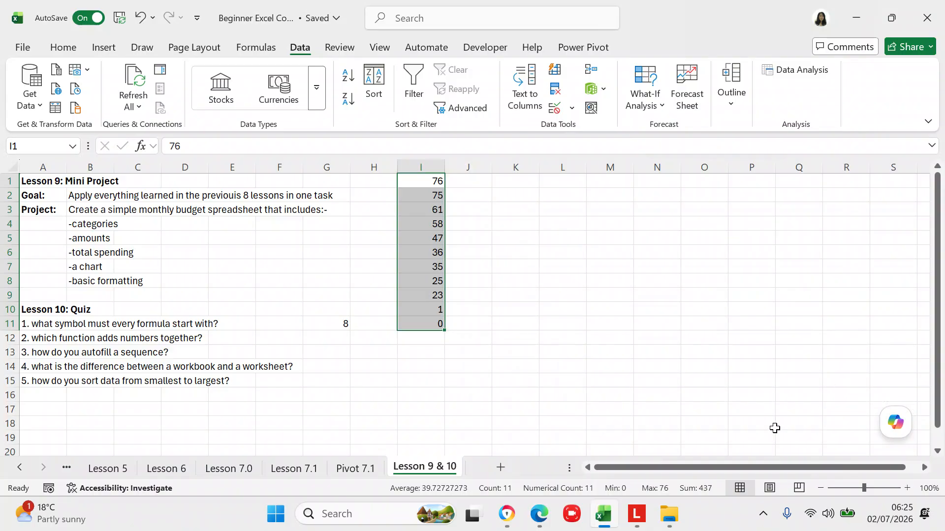
- Clear the contents of the sorted number list in cells I1 to I11
right_click(422, 295)
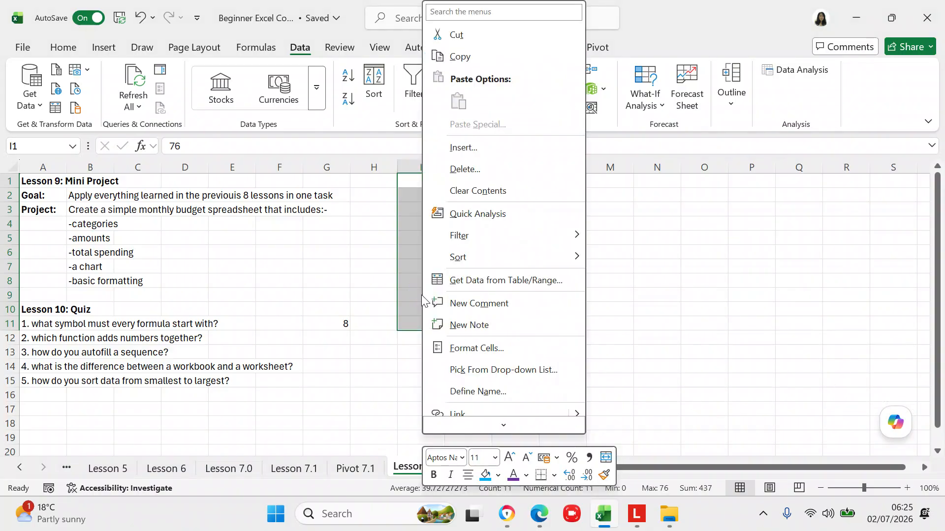
left_click(477, 191)
left_click(549, 264)
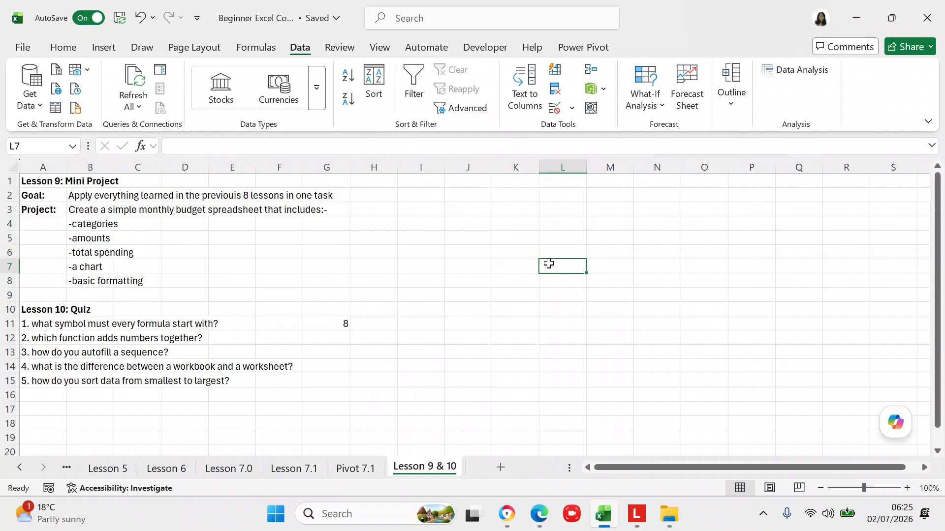
- Enter the title Monthly Budget in cell I1 and make it bold
left_click(471, 184)
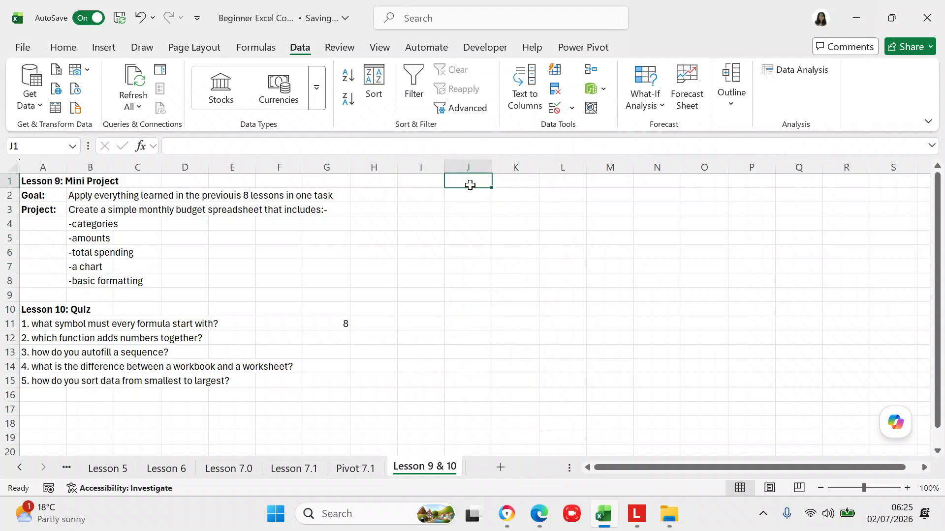
left_click(408, 181)
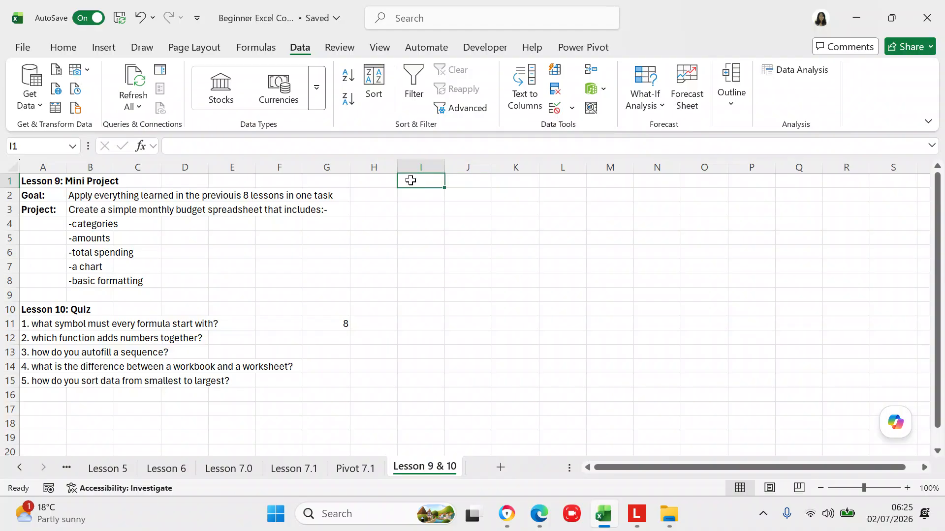
type("Mon")
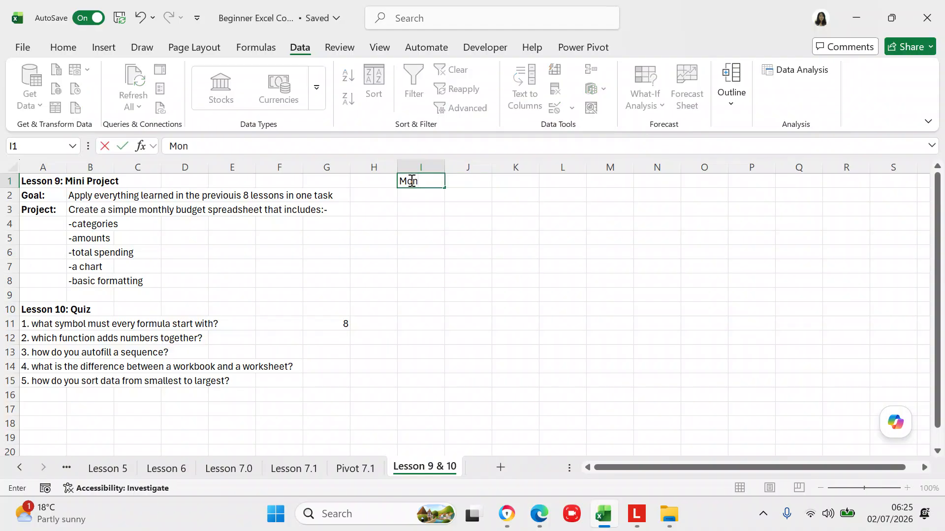
type("thly Budget")
left_click(421, 224)
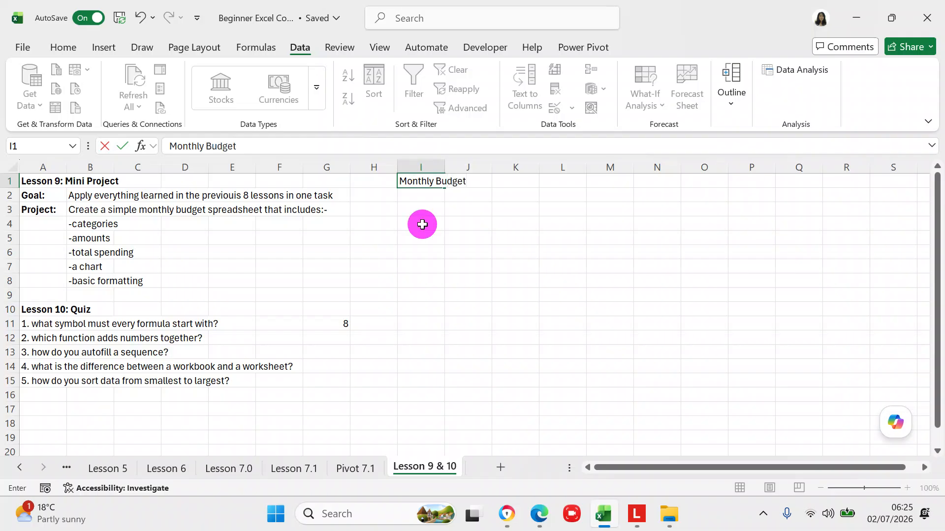
left_click(423, 180)
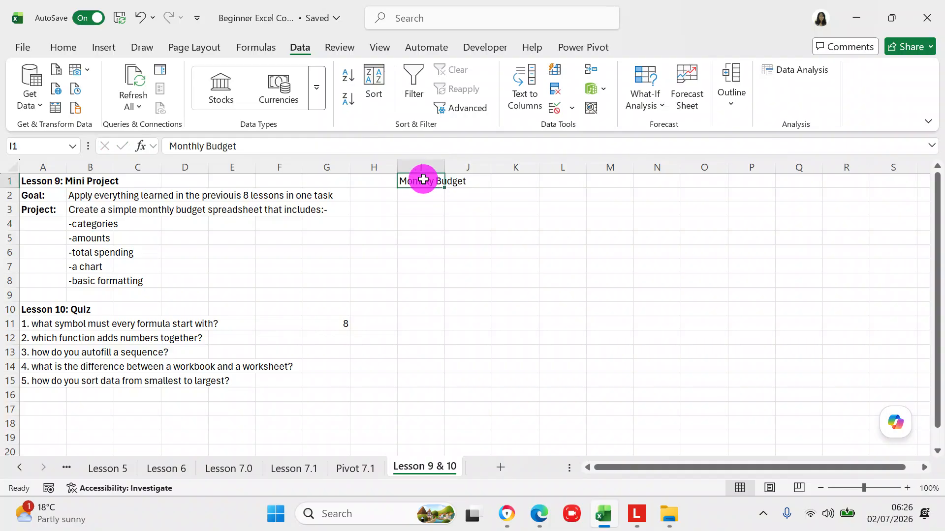
left_click(58, 47)
left_click(102, 99)
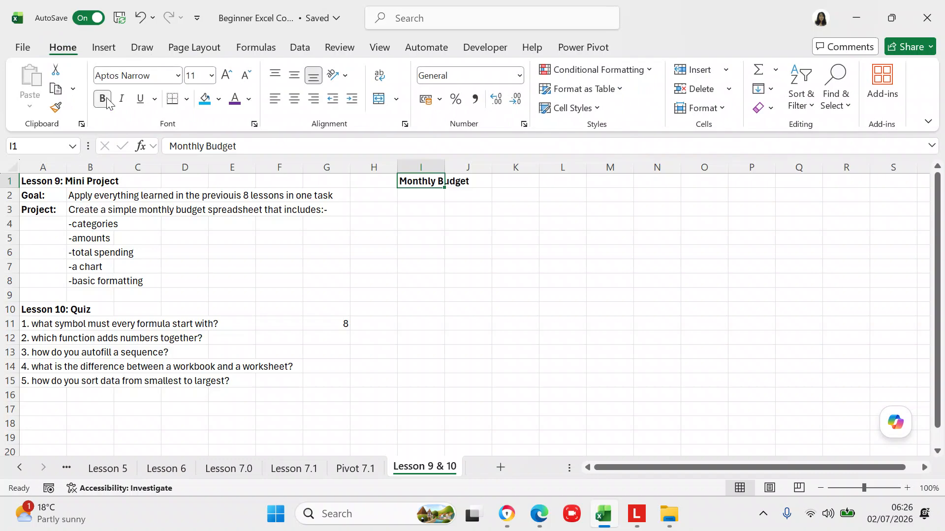
- Enter the budget categories Rent and Council Tax in cells I3 and I4, and widen column I slightly
left_click(420, 209)
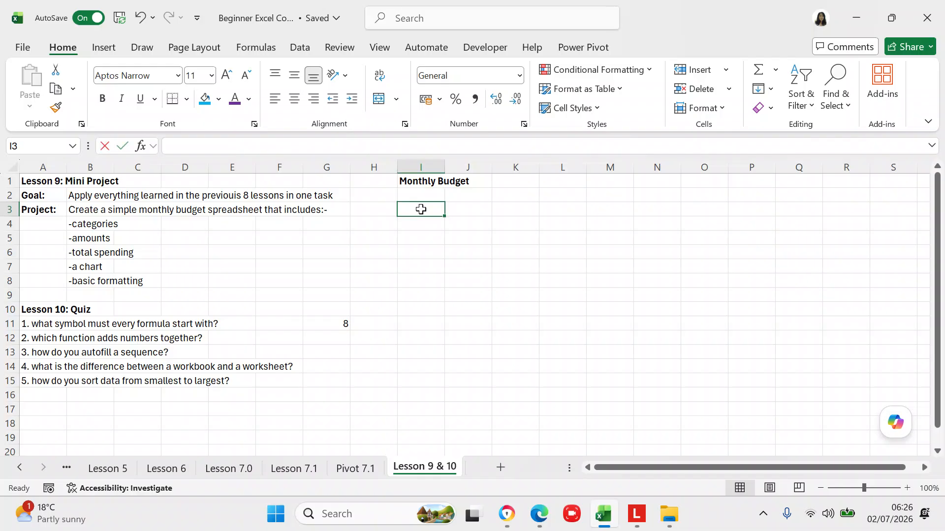
type("Rent")
left_click(419, 224)
type("Council")
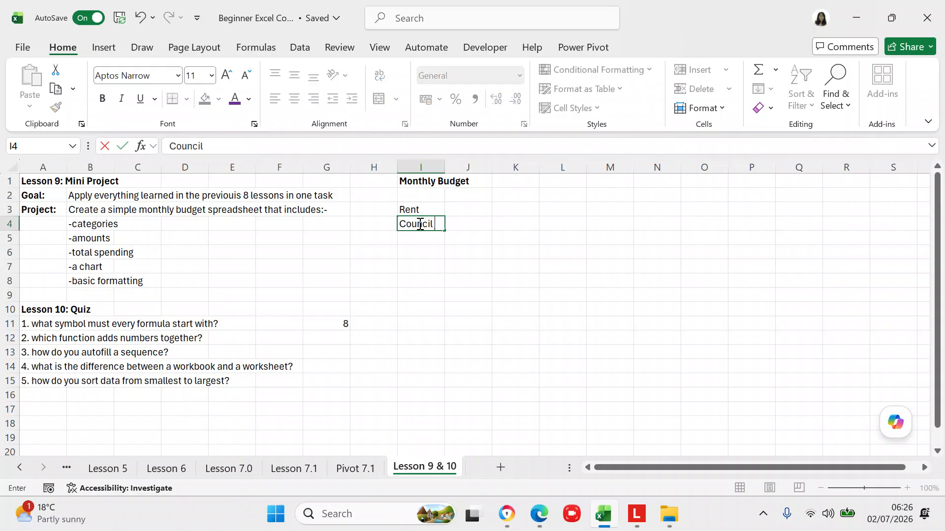
type(" Tax")
left_click(418, 237)
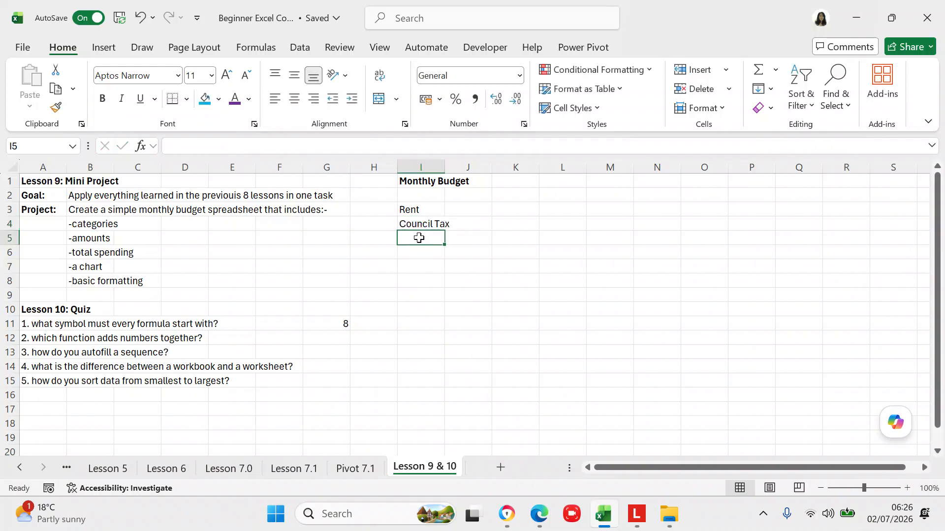
left_click_drag(443, 163, 454, 161)
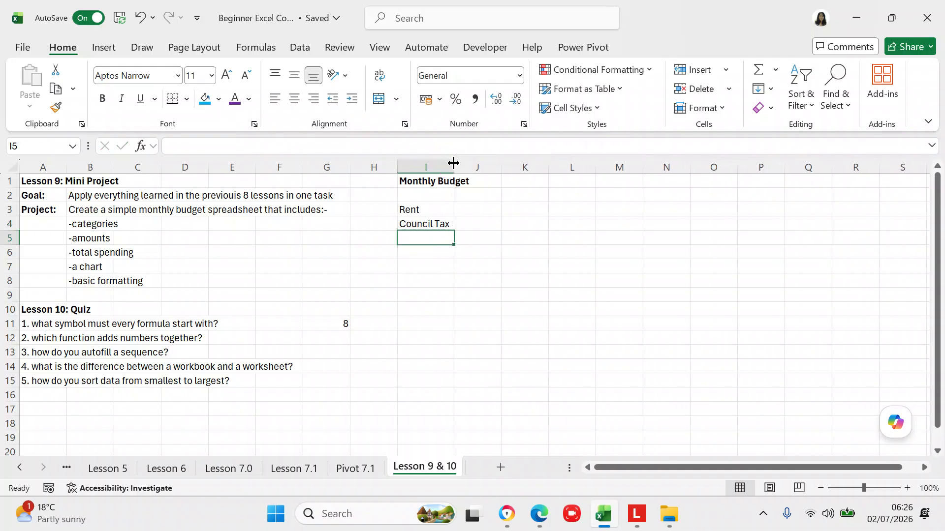
- Add the categories Water, Electricity and MS Office in cells I5 to I7
left_click(423, 237)
type("Water")
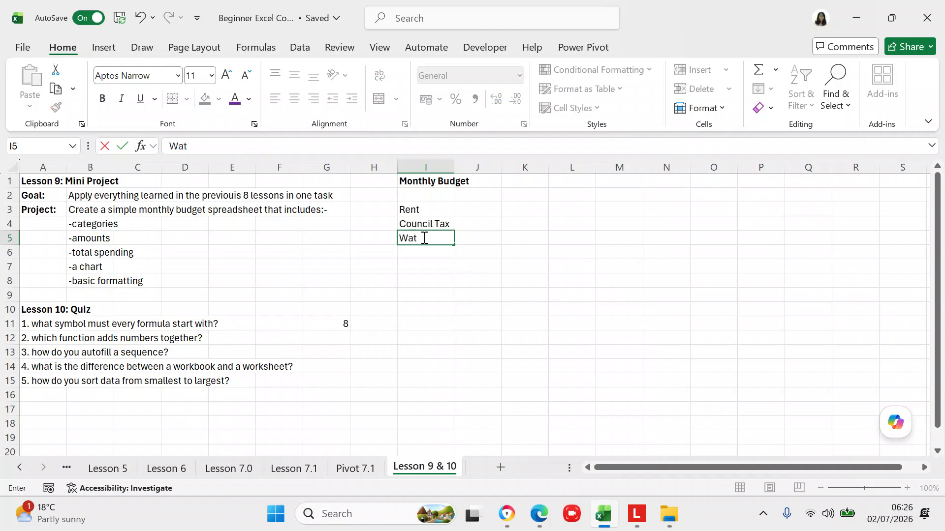
left_click(422, 252)
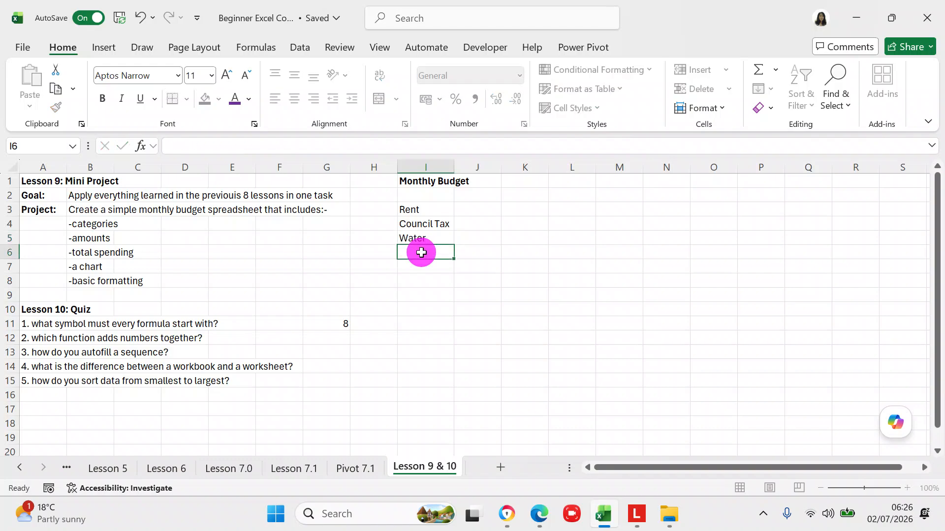
type("Ele")
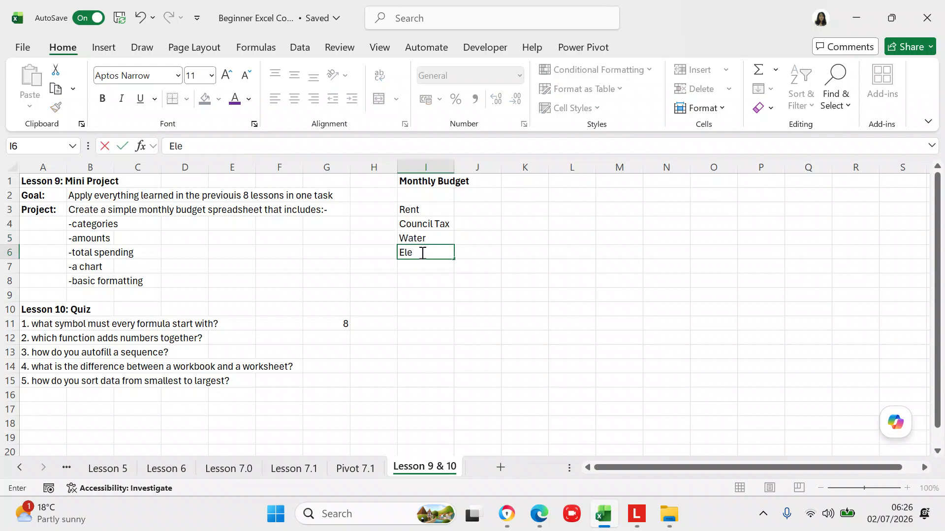
type("ctricity")
left_click(420, 268)
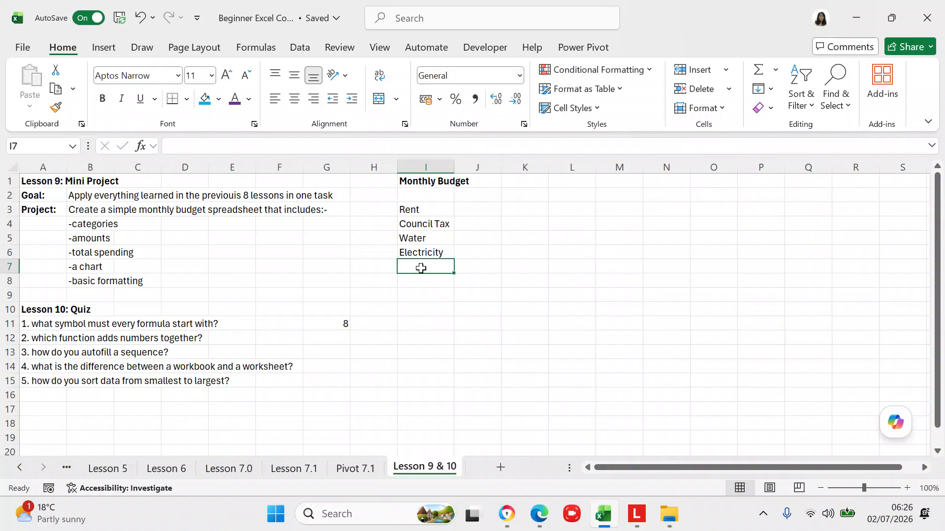
type("MS")
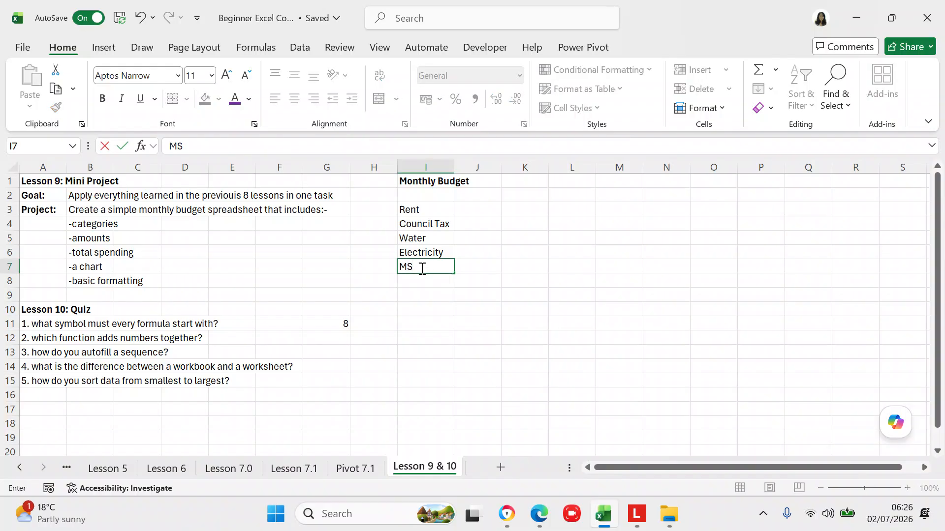
type(" Office")
- Add the categories Mobile Phone, Groceries and Eating Out in cells I8 to I10
left_click(417, 283)
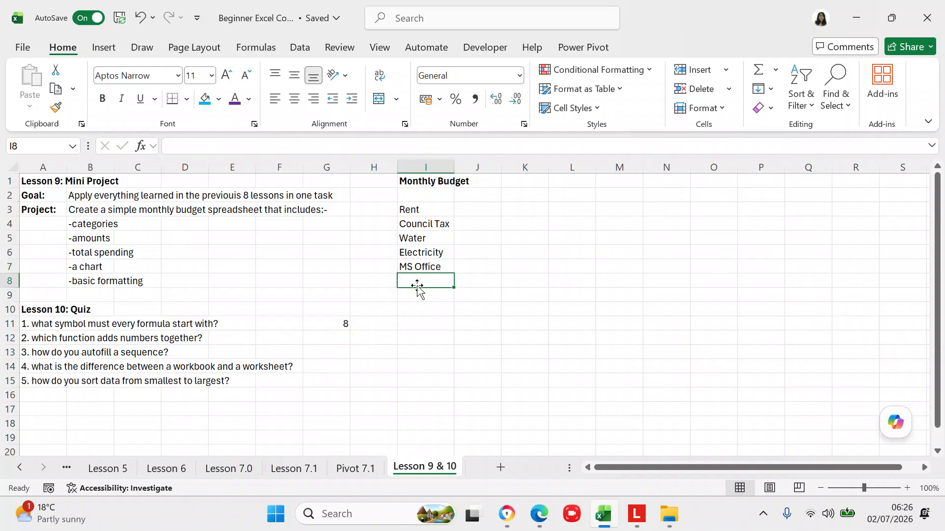
type("Mobile Phon")
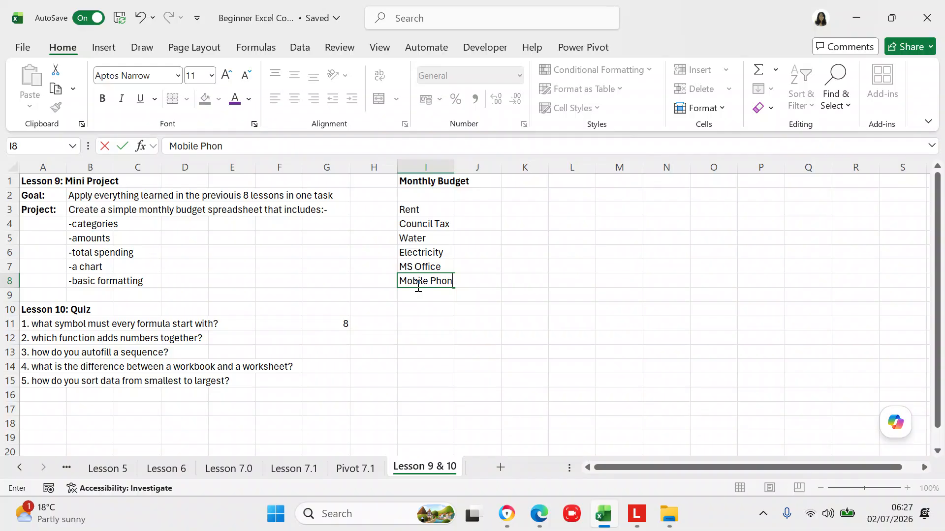
type("e")
left_click(416, 308)
left_click(416, 294)
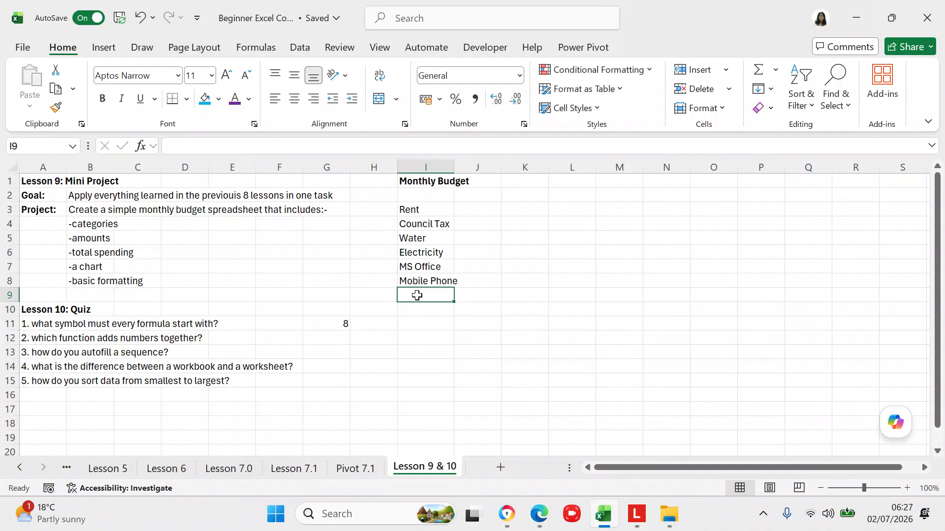
type("Groc")
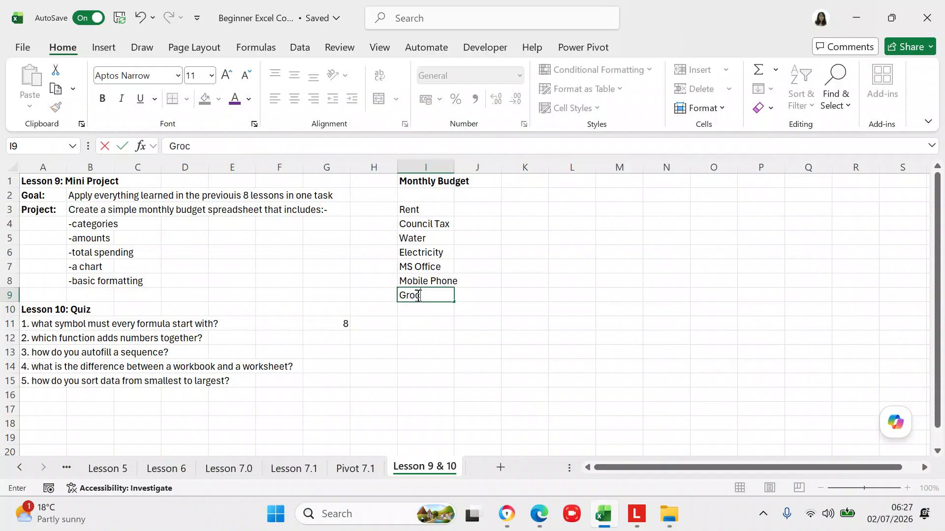
type("eries")
left_click(419, 313)
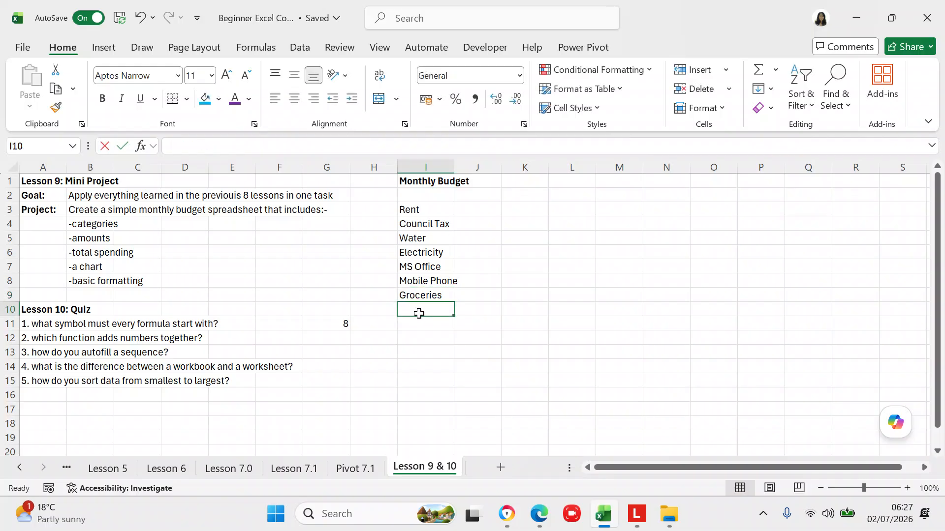
type("Eating")
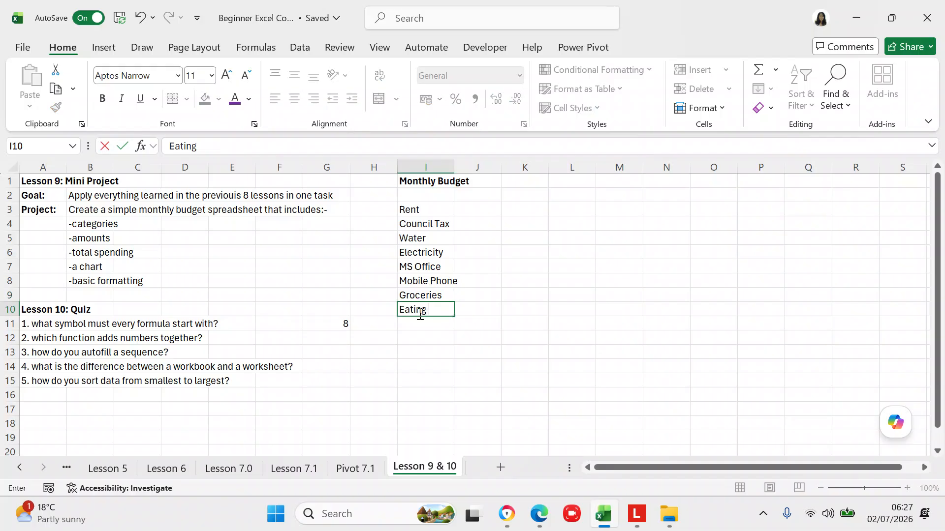
type(" Out")
- Add the categories Clothing and Bus Fare in cells I11 and I12
left_click(418, 327)
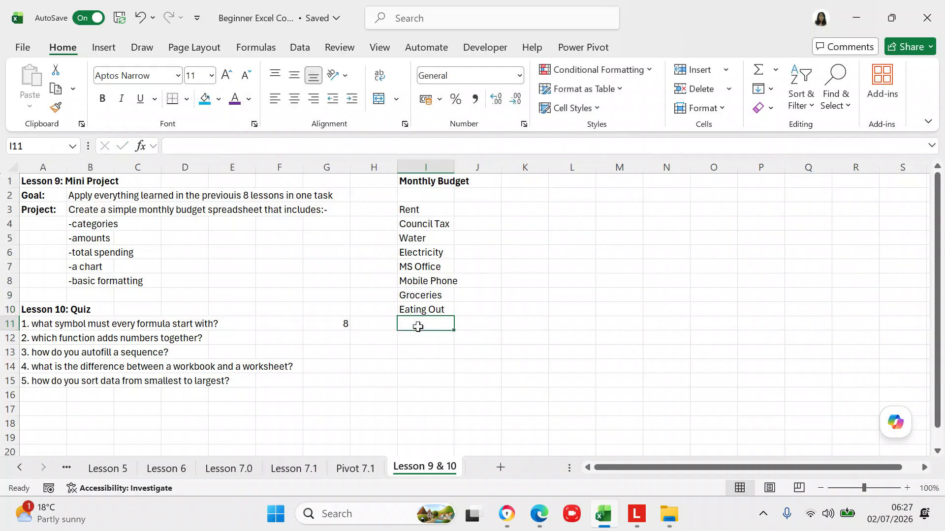
type("Clothing")
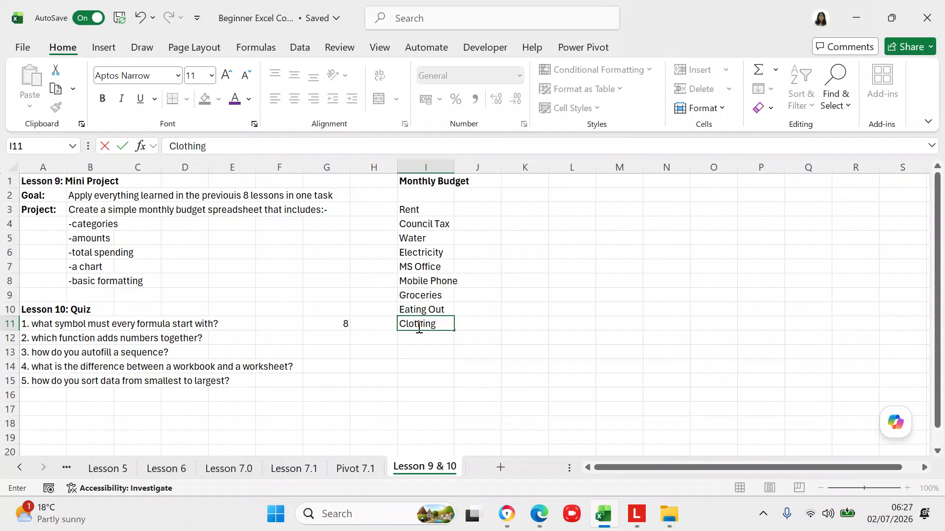
left_click(415, 339)
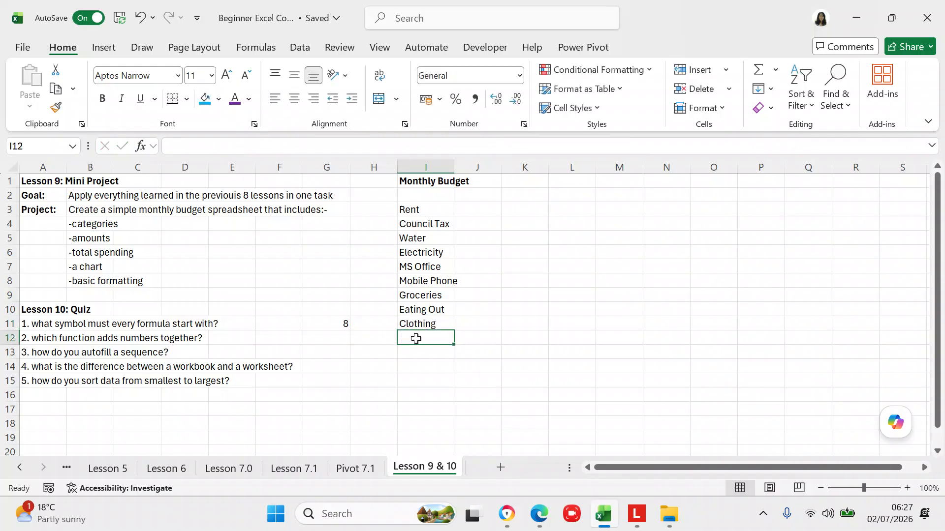
type("Bu")
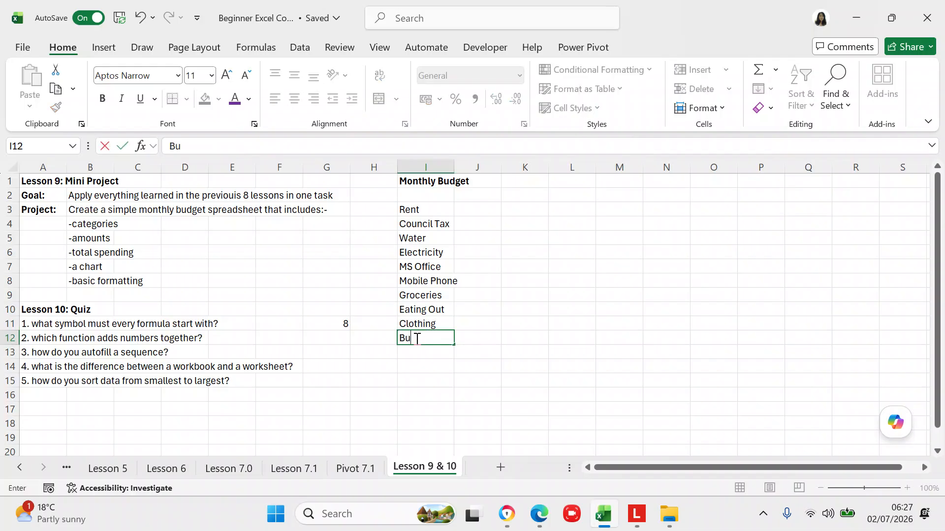
type("s Fare")
left_click(418, 358)
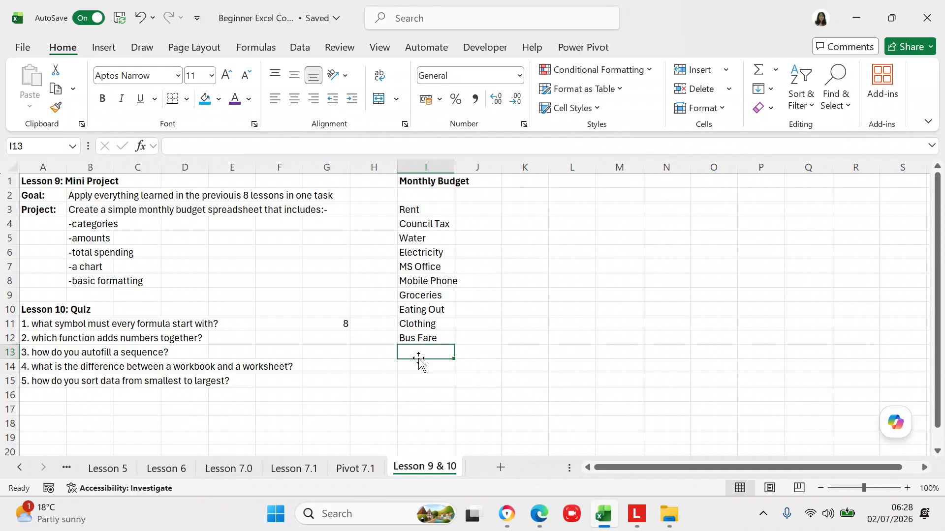
- Move the whole category list from I3:I12 down so that it starts in cell I5
left_click(405, 210)
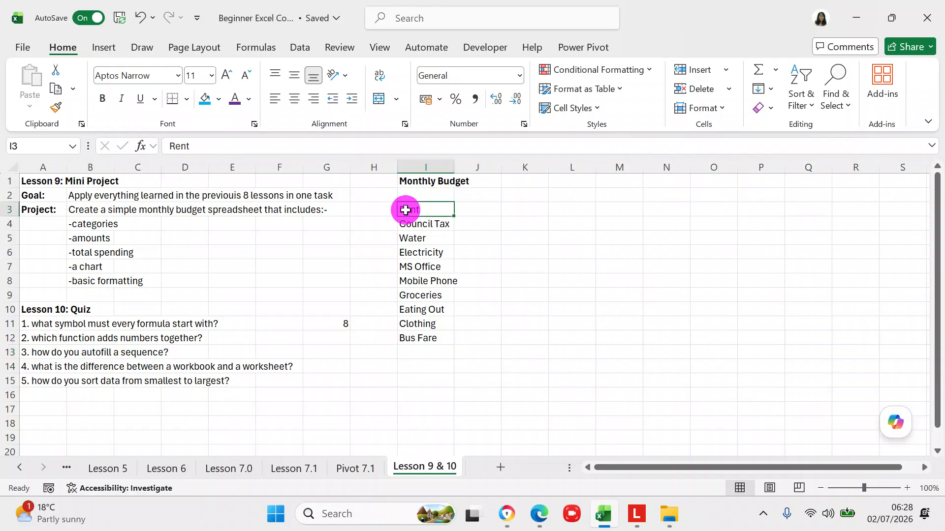
key("shift+Down")
key("shift+Down")
key("shift+Down")
key("shift+Down")
key("shift+Down")
key("shift+Down")
key("shift+Down")
key("shift+Down")
key("shift+Down")
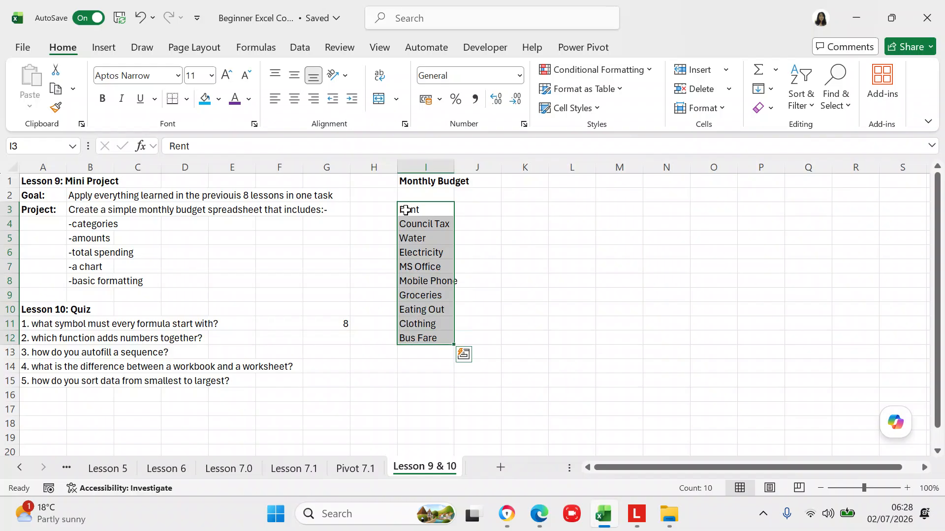
key("ctrl+c")
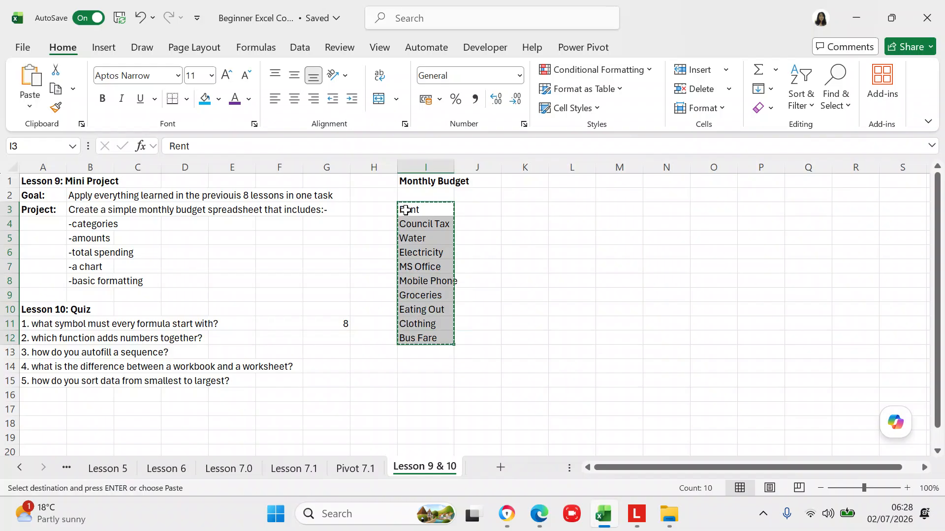
key("ctrl+q")
left_click(504, 195)
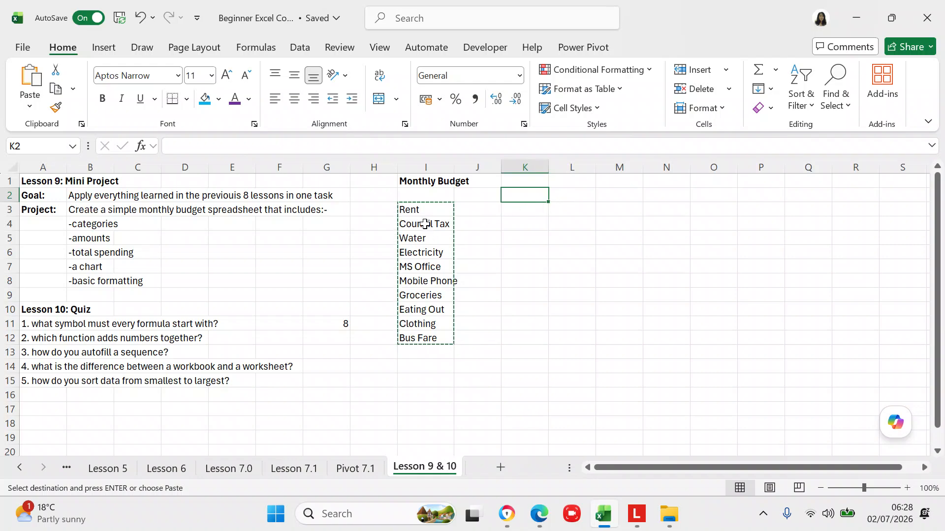
left_click(425, 223)
left_click(424, 238)
key("Return")
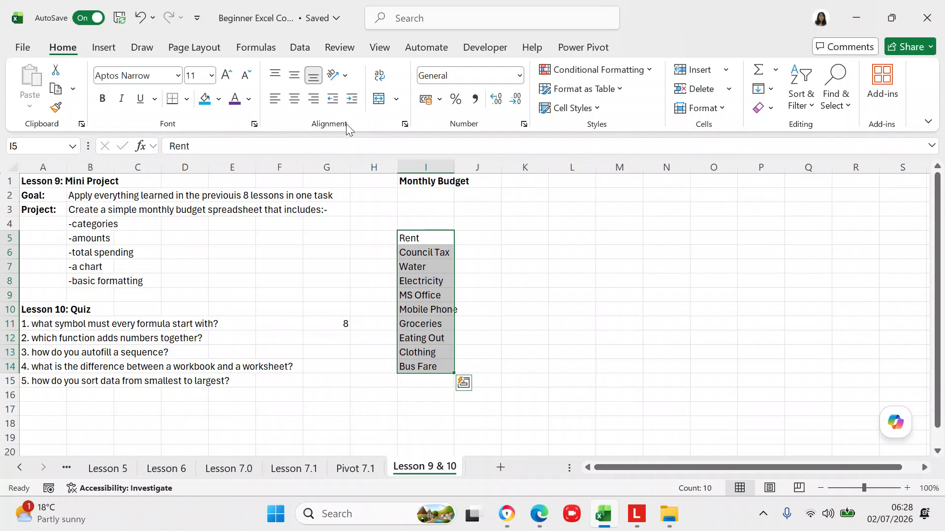
- Move the category list from I5:I14 up one row so that it starts in cell I4
left_click(424, 238)
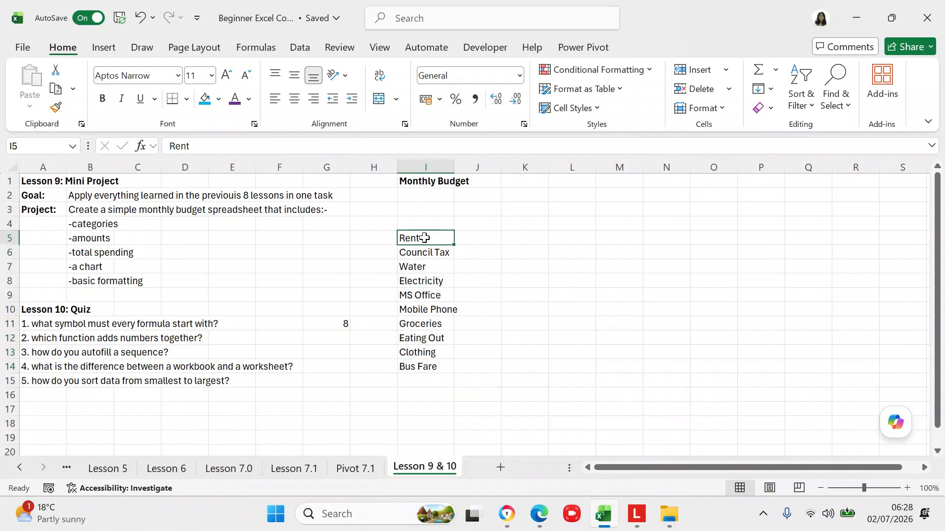
key("shift+Down")
key("shift+Down")
key("shift+Down")
key("shift+Down")
key("shift+Down")
key("shift+Down")
key("shift+Down")
key("shift+Down")
key("shift+Down")
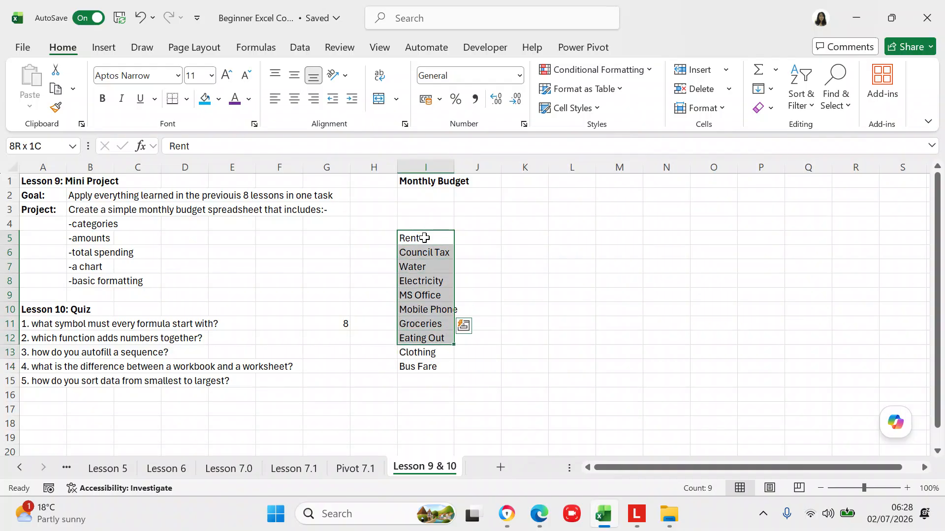
key("ctrl+c")
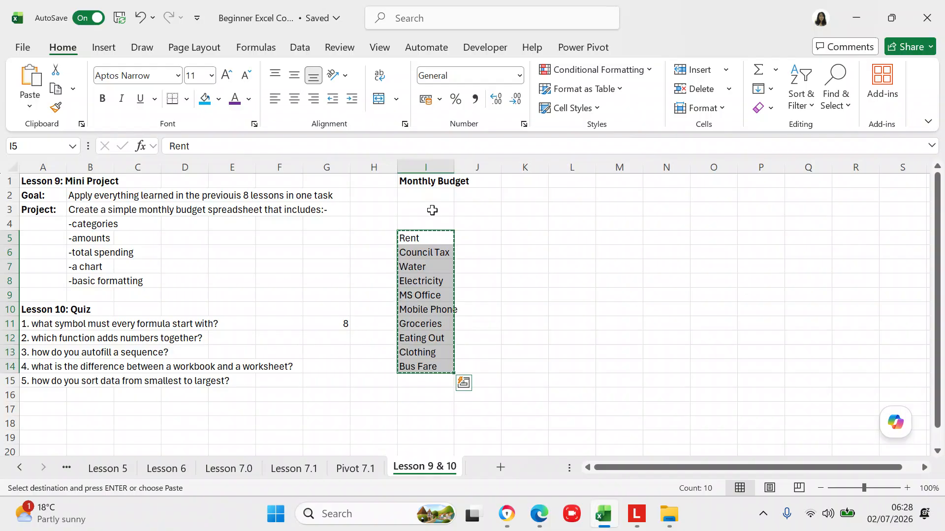
left_click(430, 221)
key("ctrl+v")
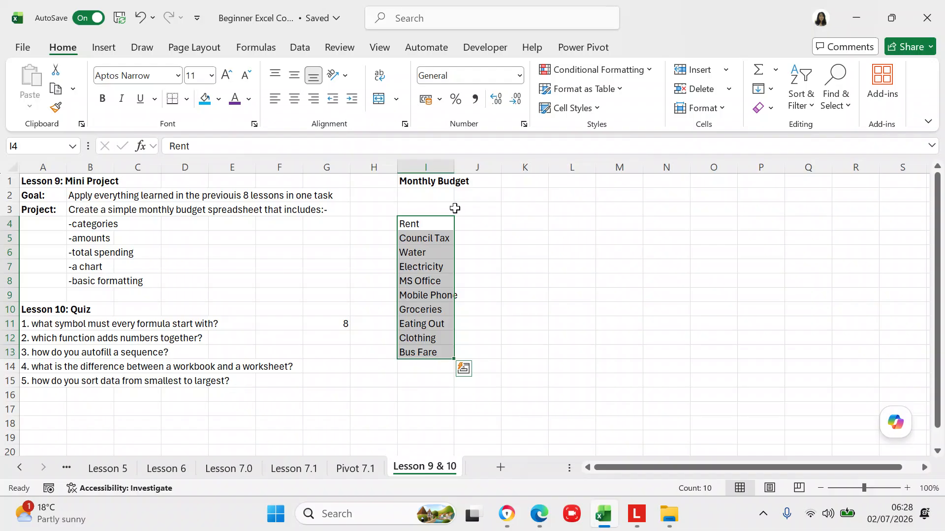
- Enter the header Category in cell I3 above the category list and make it bold
left_click(449, 209)
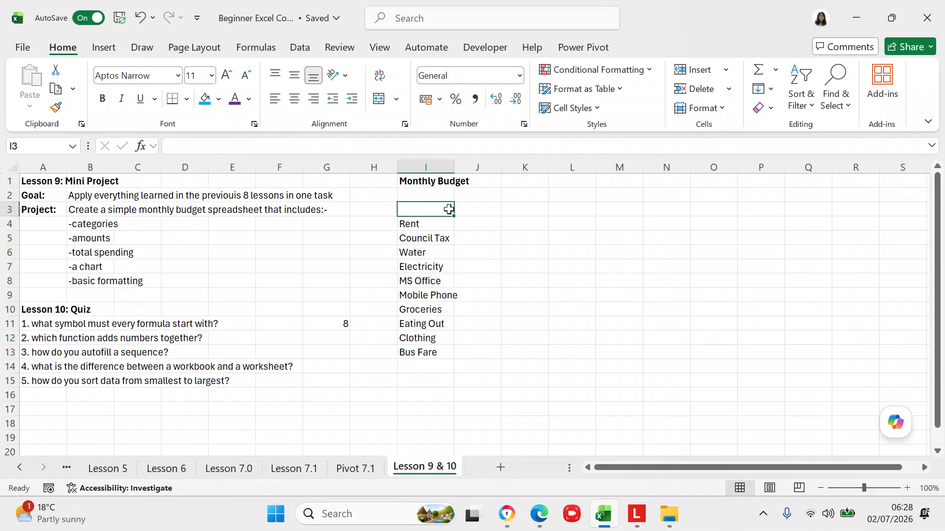
type("Cate")
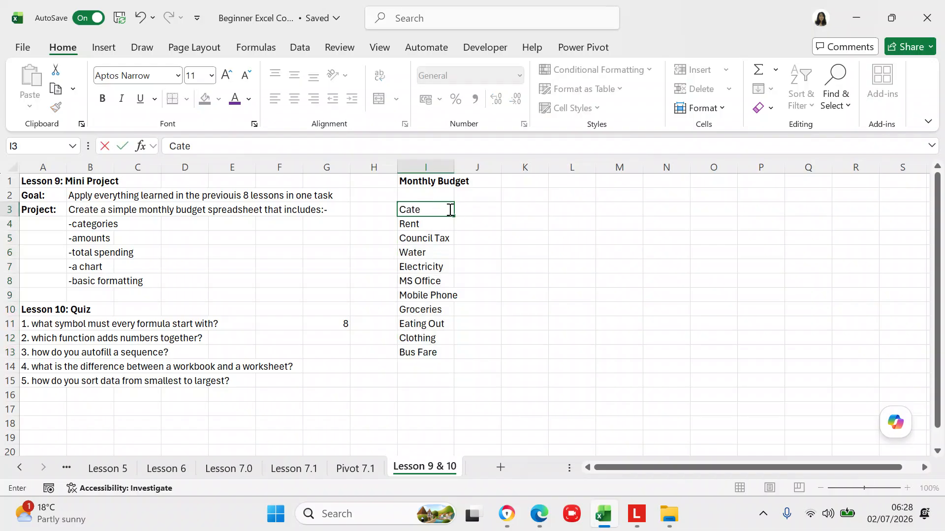
type("goru")
key("BackSpace")
type("y")
left_click(494, 239)
left_click(436, 207)
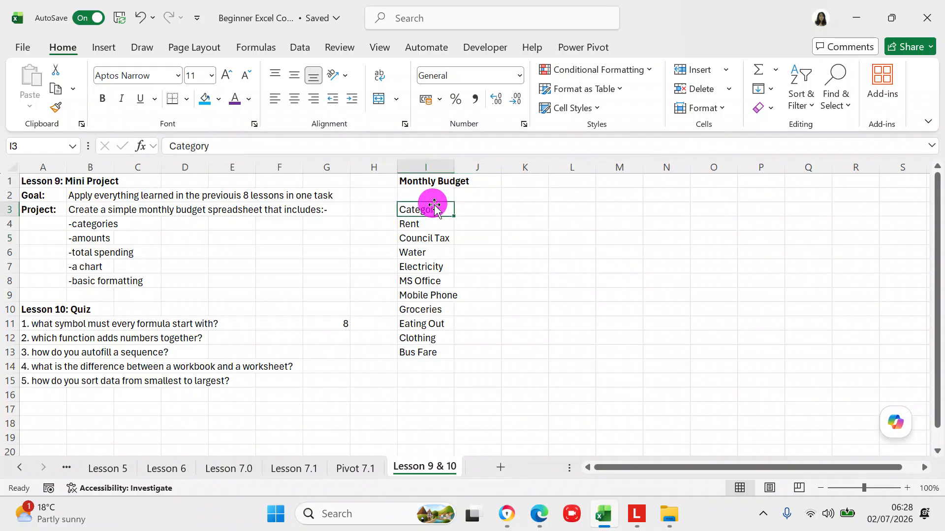
left_click(104, 102)
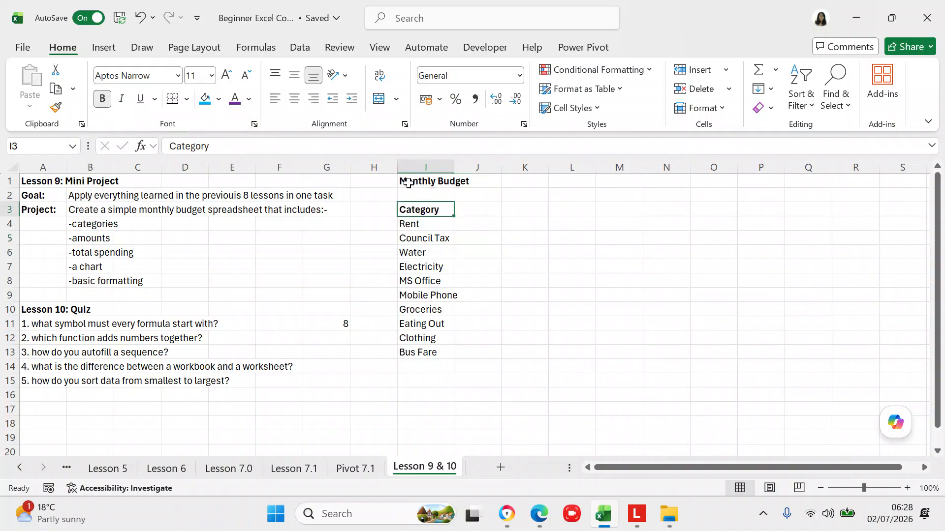
- Underline the Monthly Budget title in I1 and the Category header in I3, leaving both without italics
left_click(406, 181)
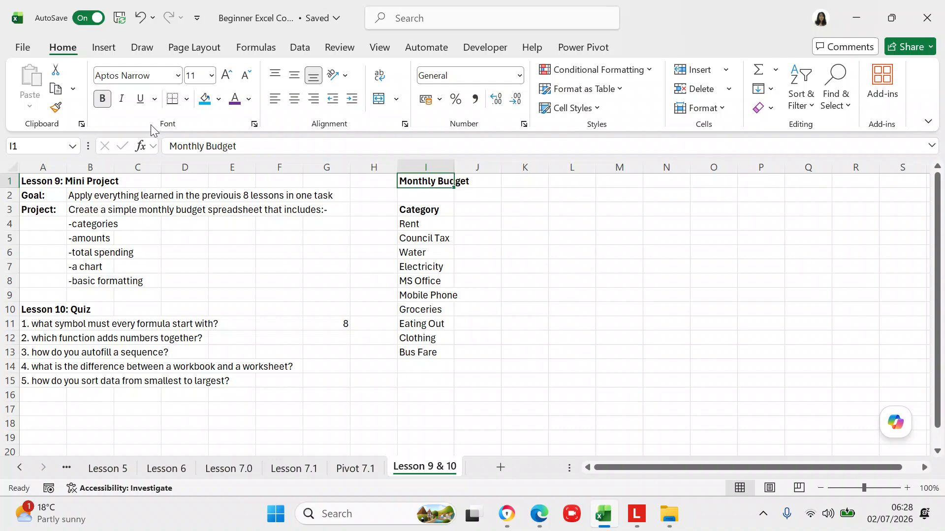
left_click(123, 99)
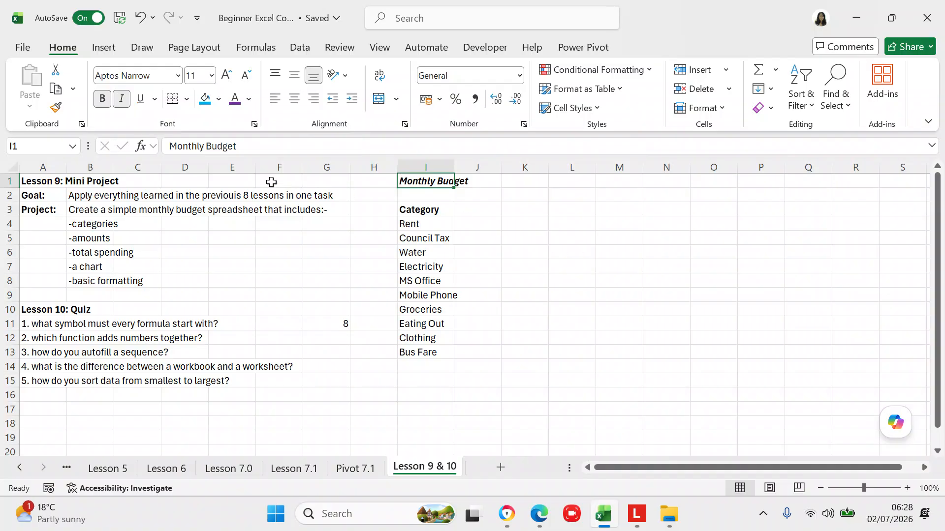
left_click(121, 100)
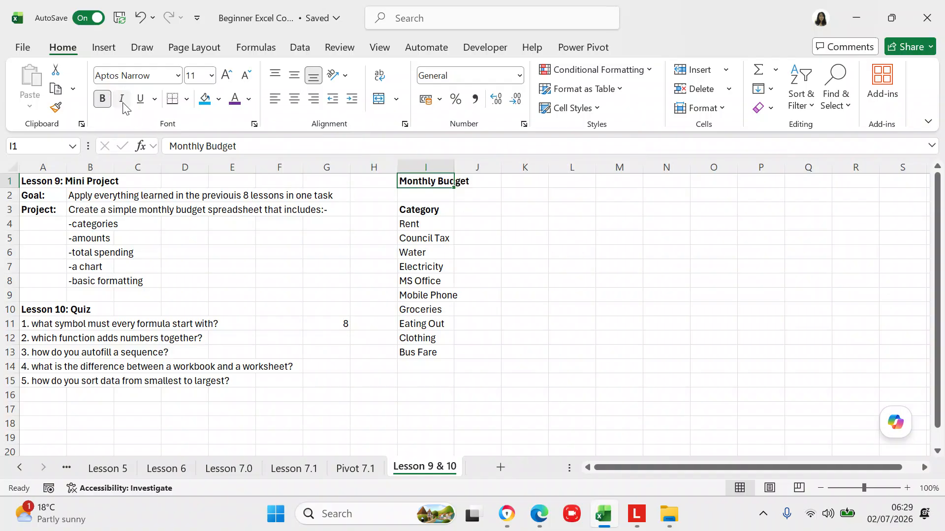
left_click(141, 100)
left_click(564, 281)
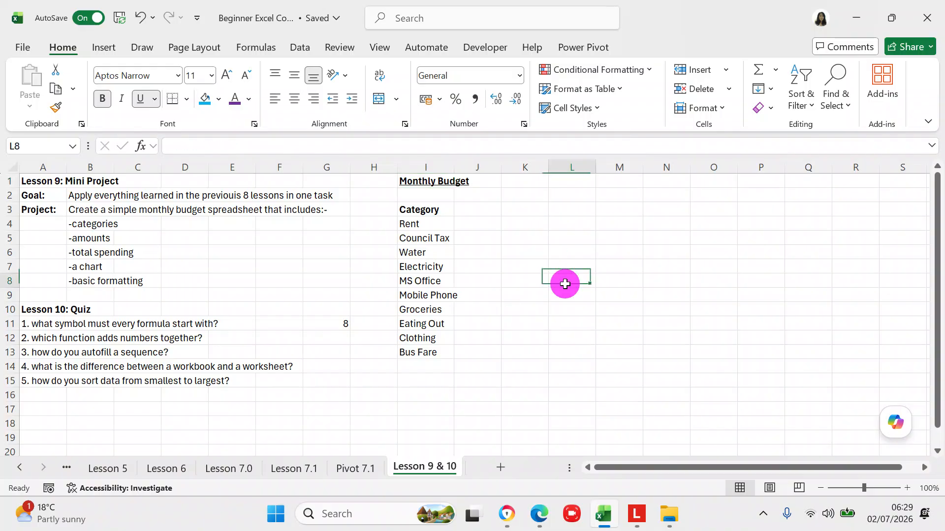
left_click(434, 210)
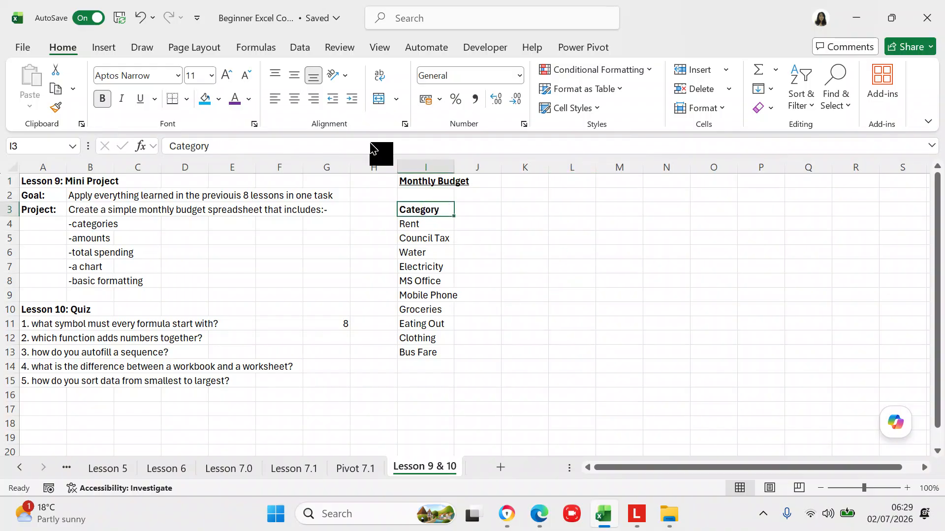
left_click(144, 99)
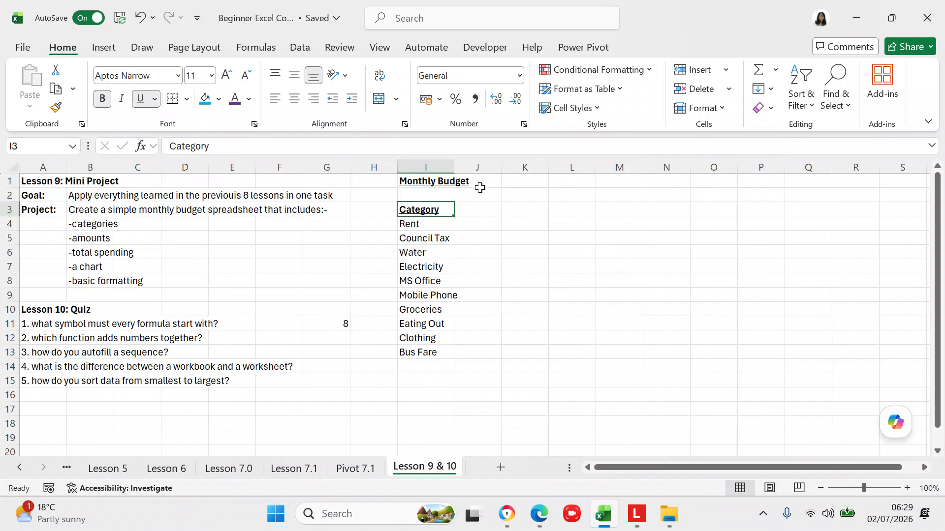
- Enter the header Amount in cell J3 next to the Category header
left_click(490, 205)
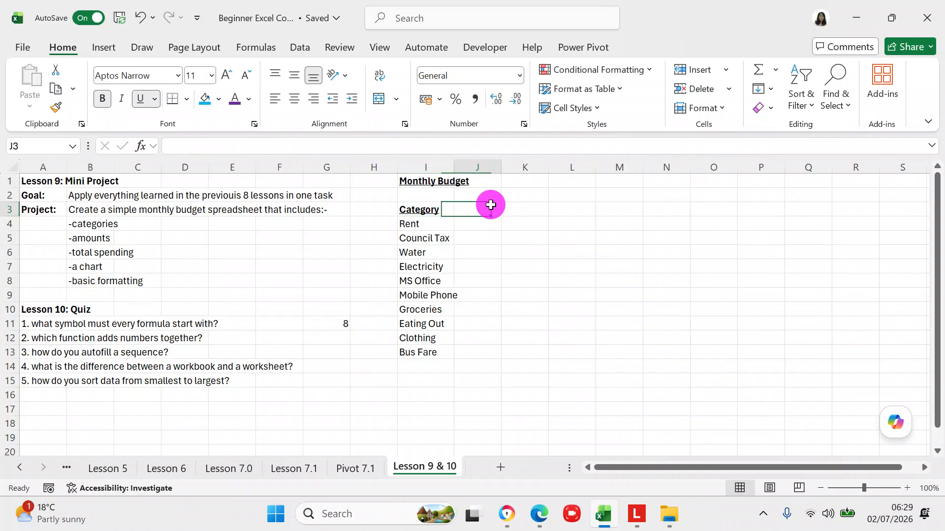
type("Amo")
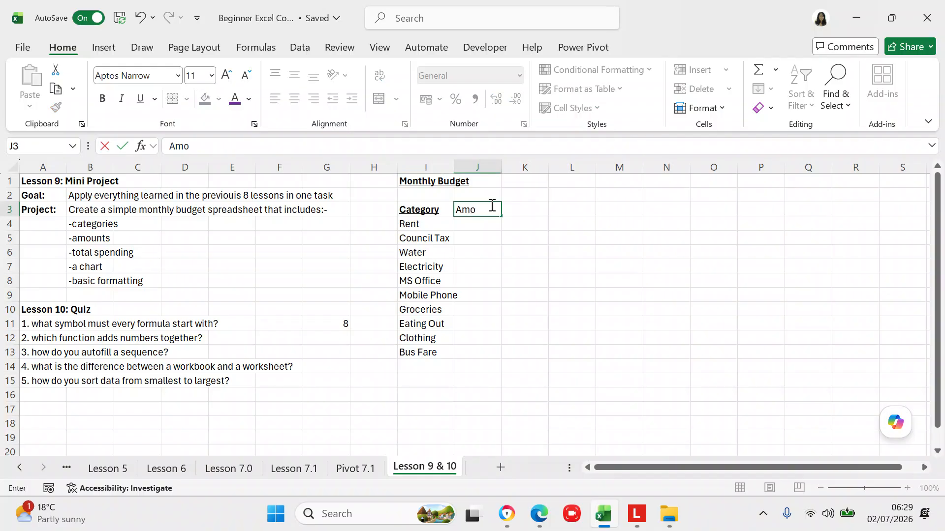
type("unt")
left_click(493, 242)
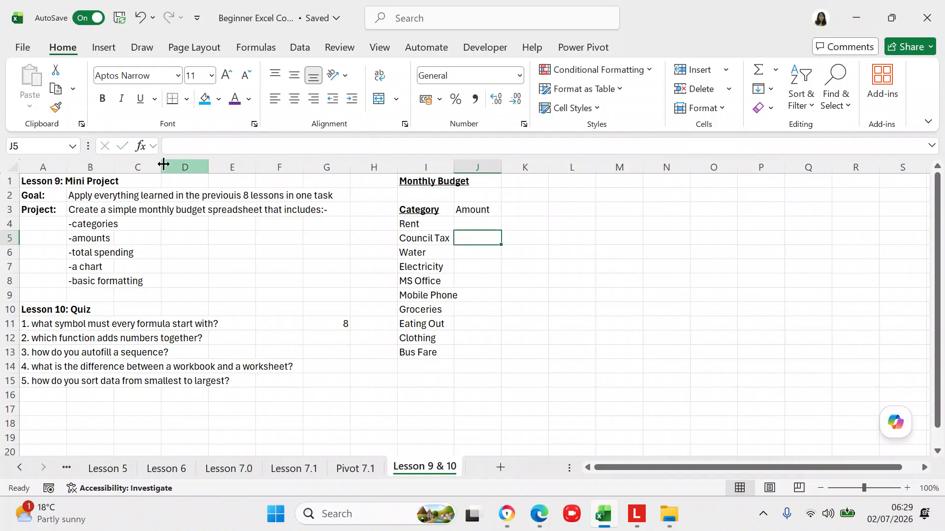
- Copy the formatting of the Category header in I3 to the Amount header in J3 with Format Painter
left_click(58, 111)
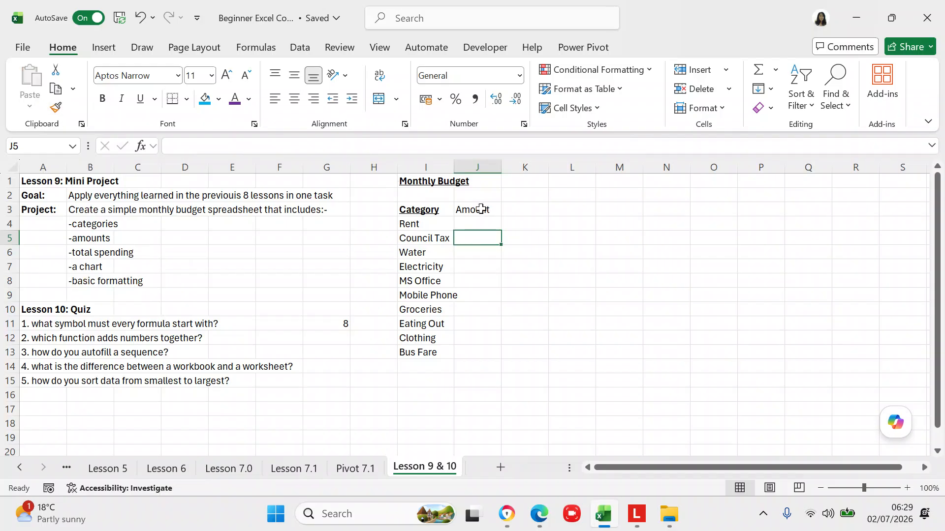
left_click(481, 211)
left_click(429, 210)
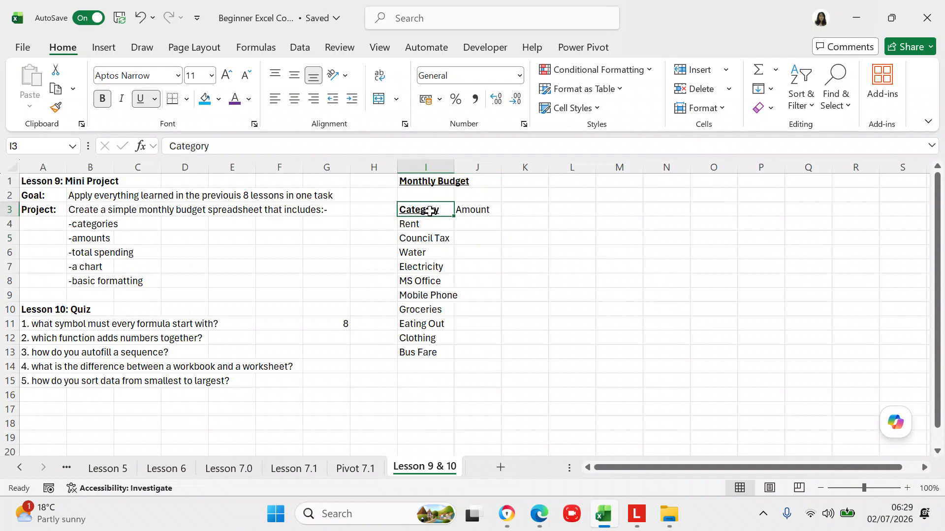
left_click(55, 105)
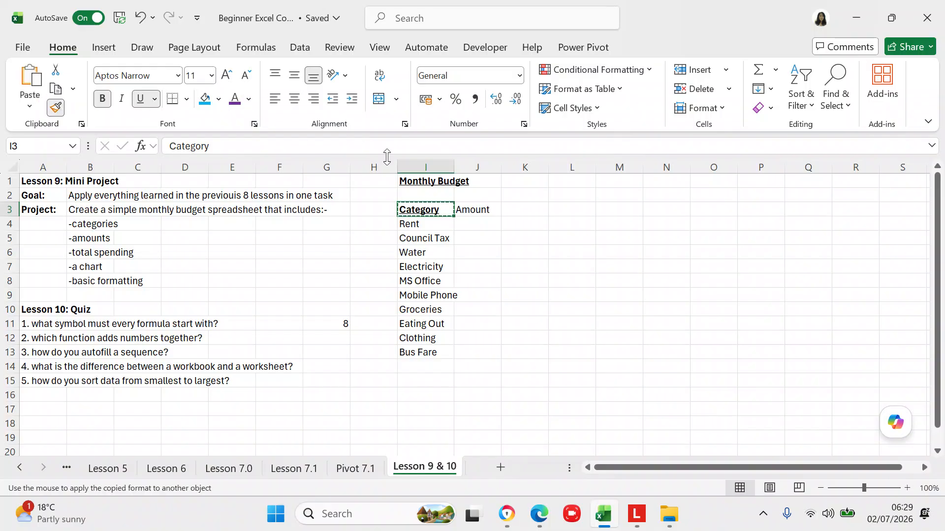
left_click(487, 214)
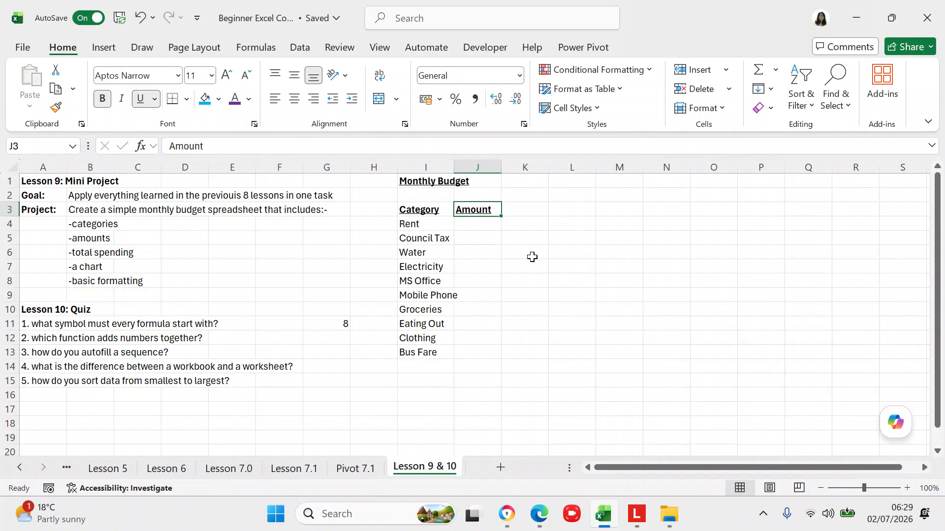
- Enter the amounts 500 for Rent, 135 for Council Tax and 50 for Water in cells J4 to J6
left_click(478, 224)
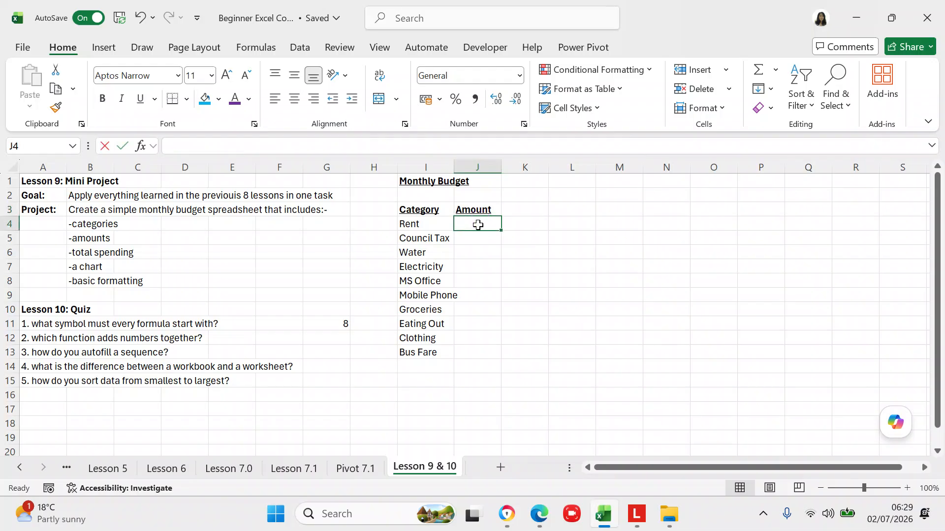
type("500")
left_click(476, 241)
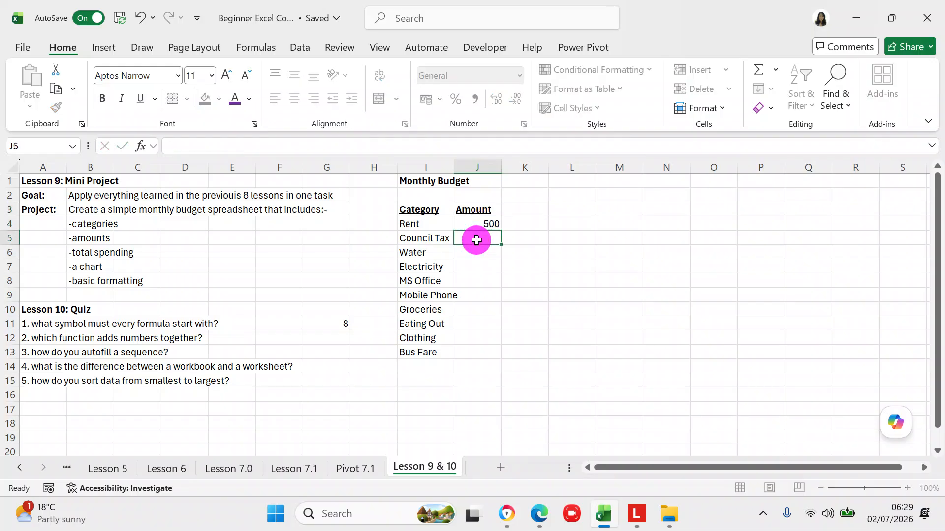
type("135")
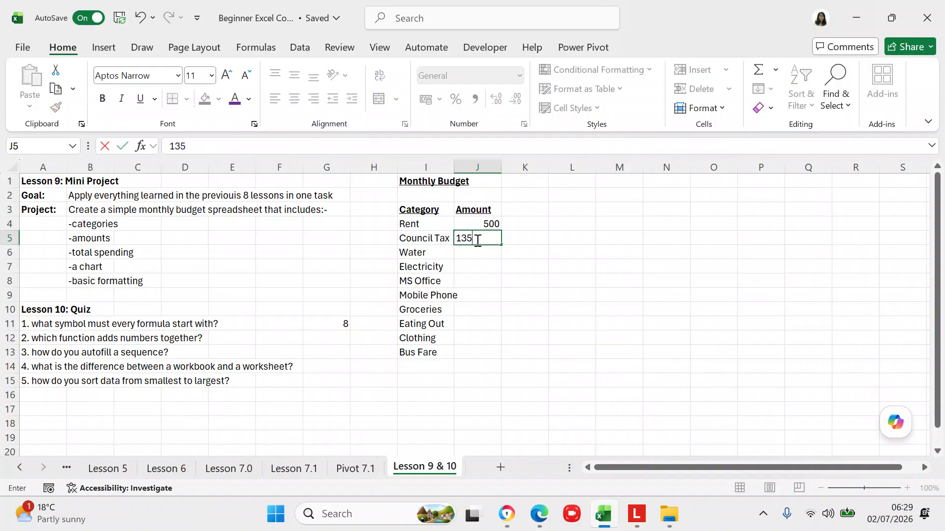
left_click(481, 251)
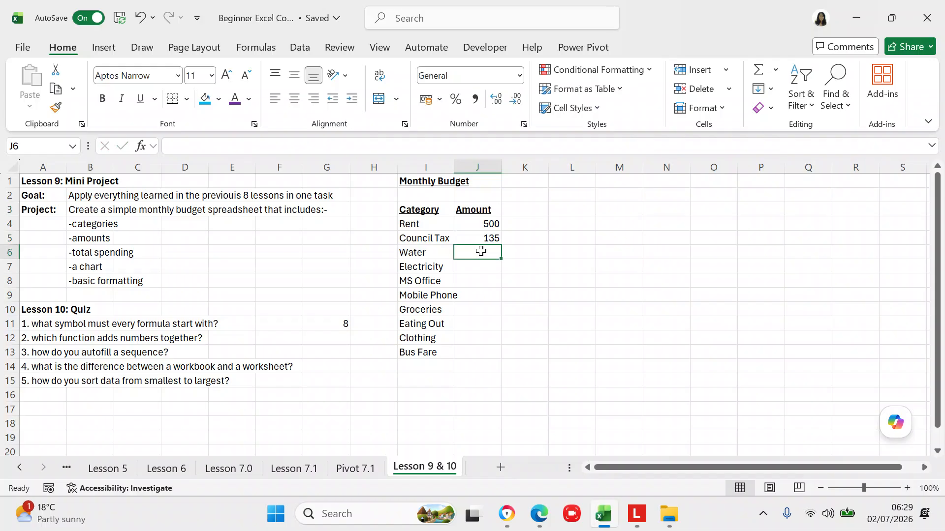
type("50")
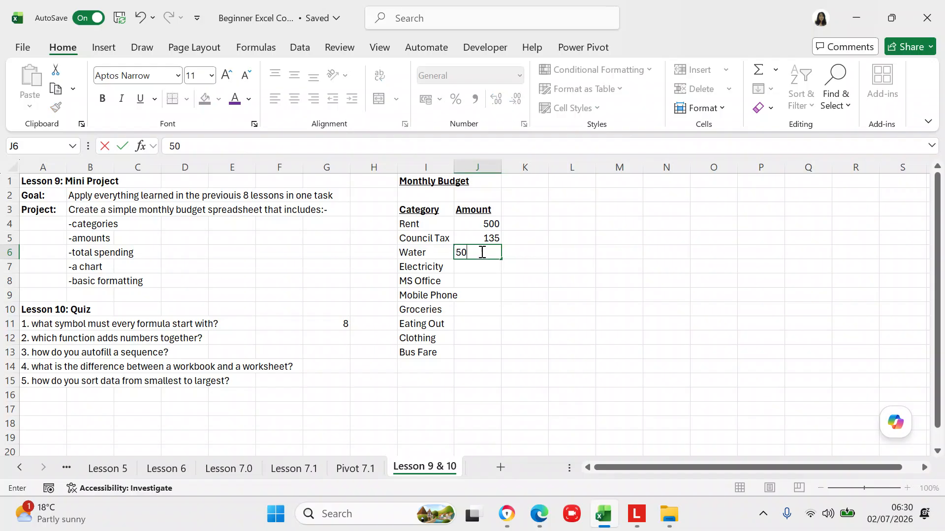
- Enter the amounts 100 for Electricity, 11 for MS Office and 50 for Mobile Phone in cells J7 to J9
left_click(480, 266)
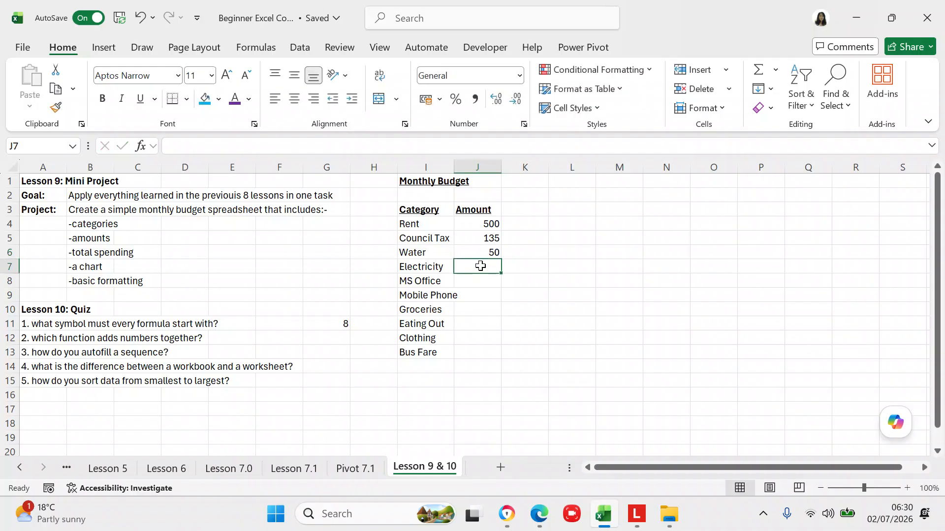
type("100")
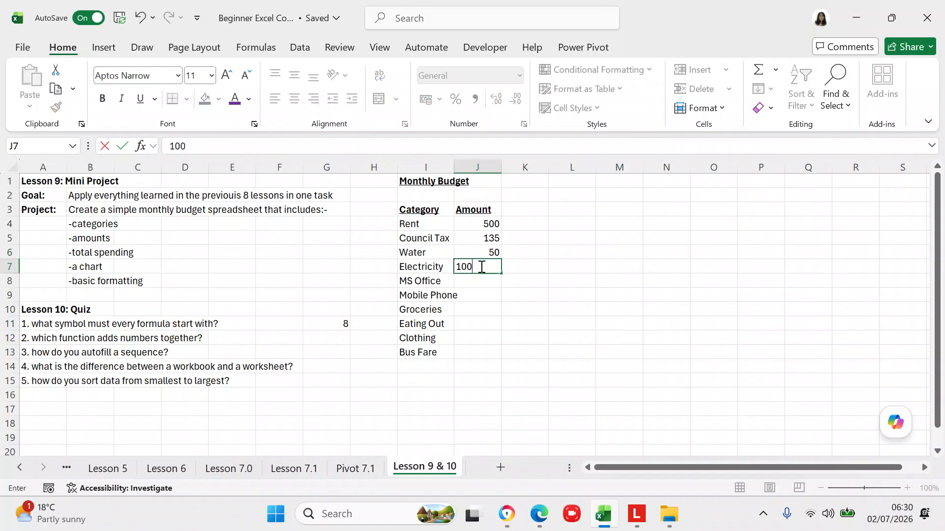
left_click(480, 280)
type("11")
left_click(481, 296)
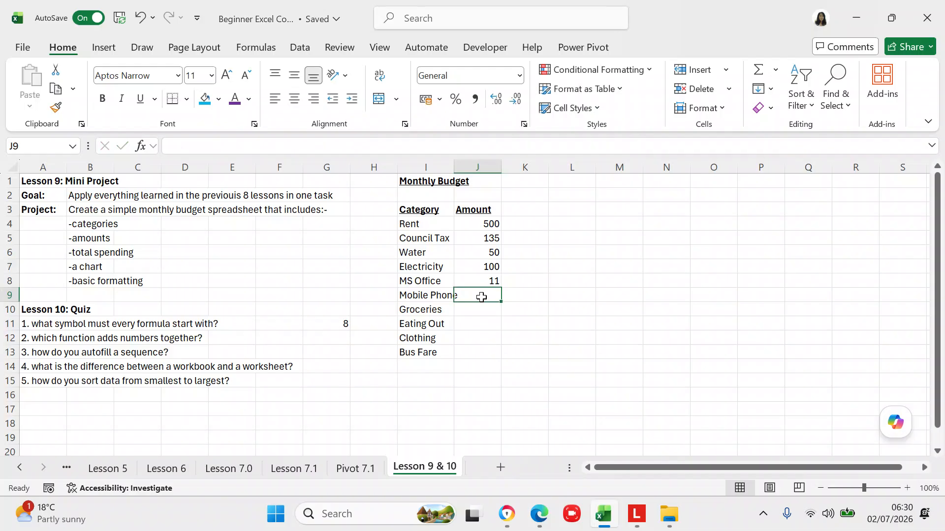
type("50")
left_click(483, 314)
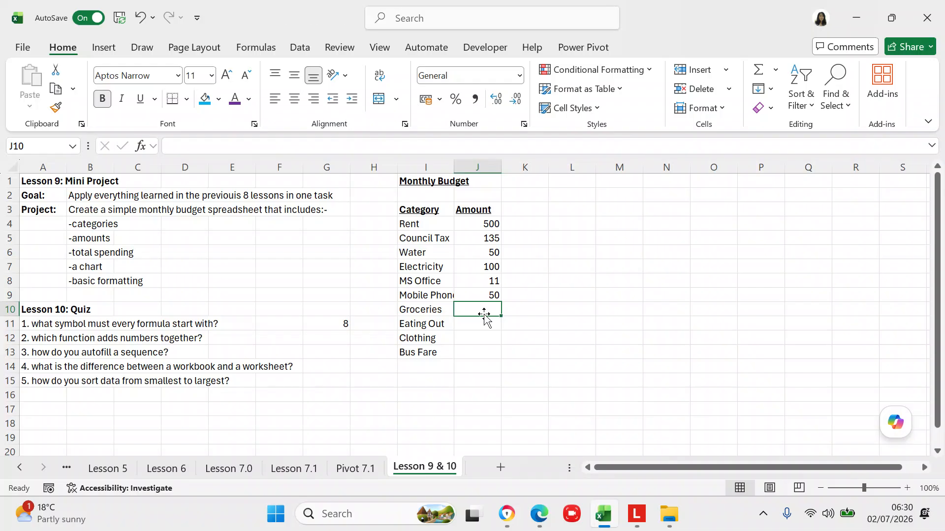
- Change the Mobile Phone amount in cell J9 to 60
double_click(492, 295)
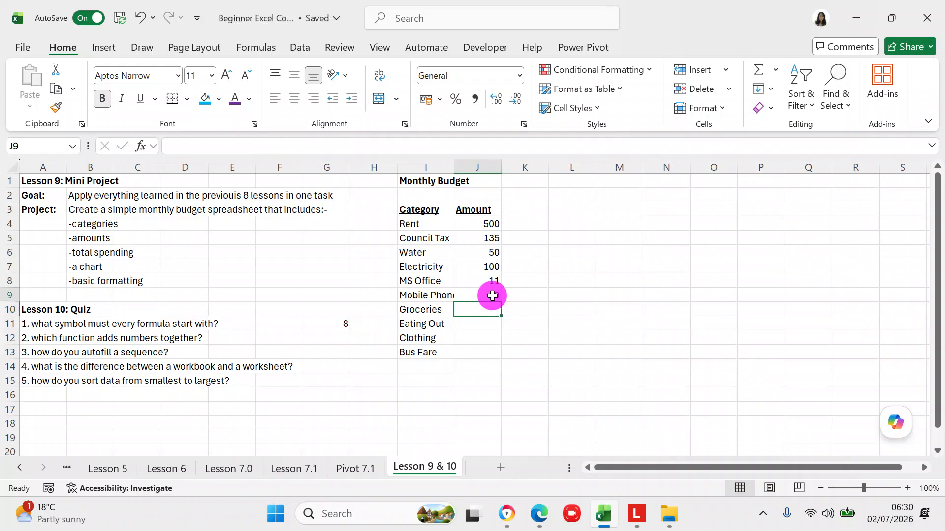
key("BackSpace")
key("BackSpace")
type("60")
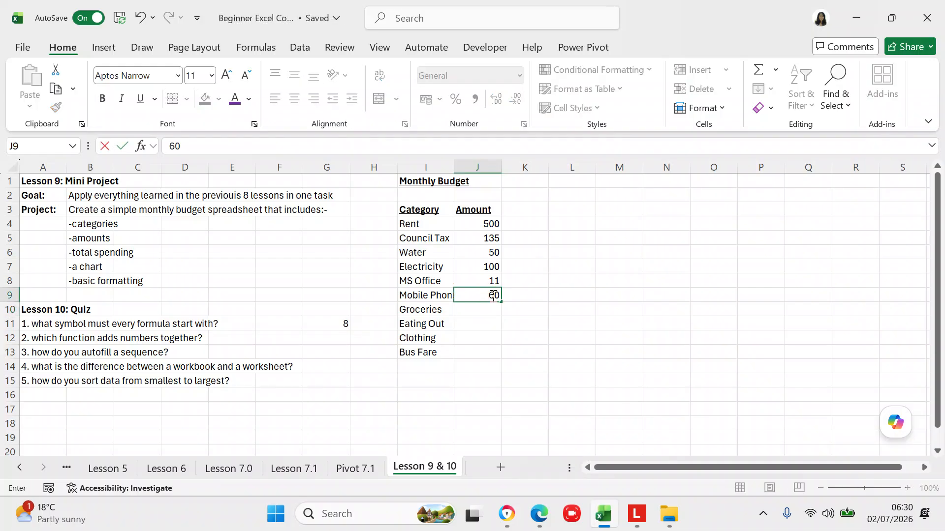
left_click(499, 315)
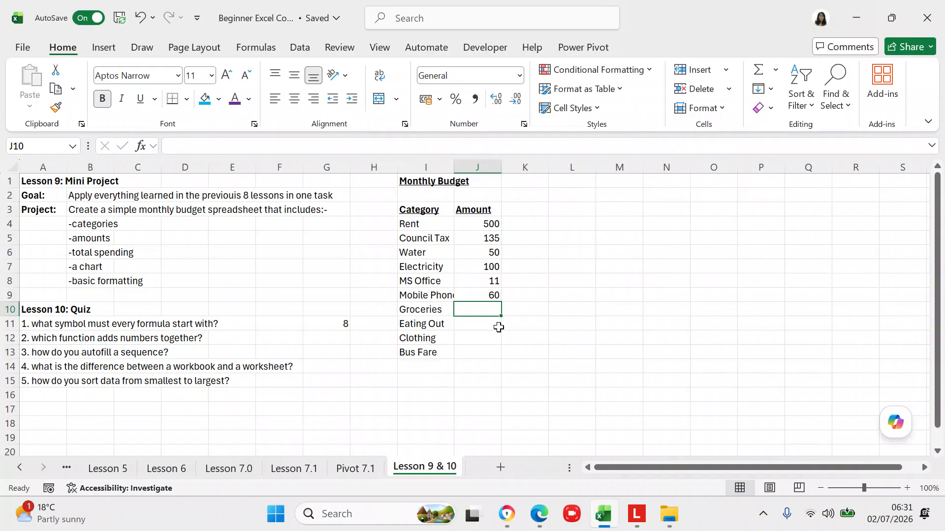
- Enter 100 as the Groceries amount in cell J10 and remove its bold formatting
left_click(486, 309)
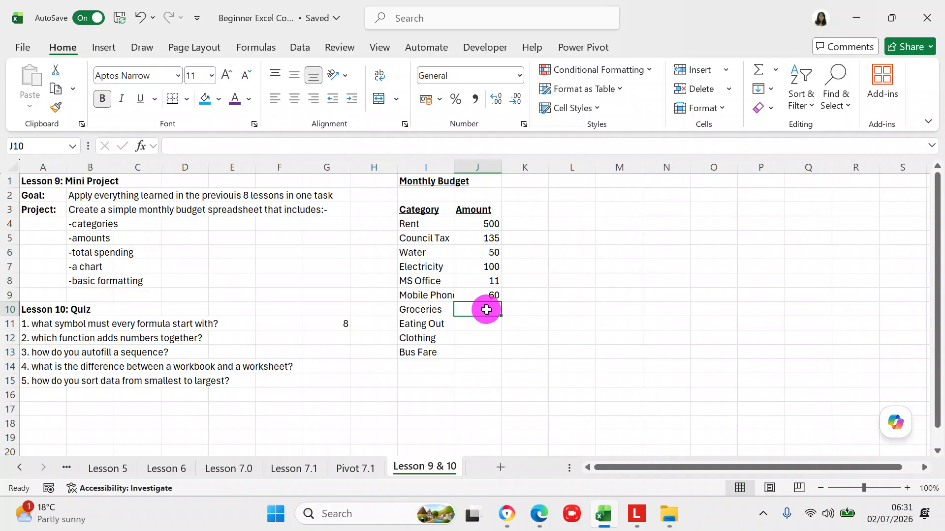
type("100")
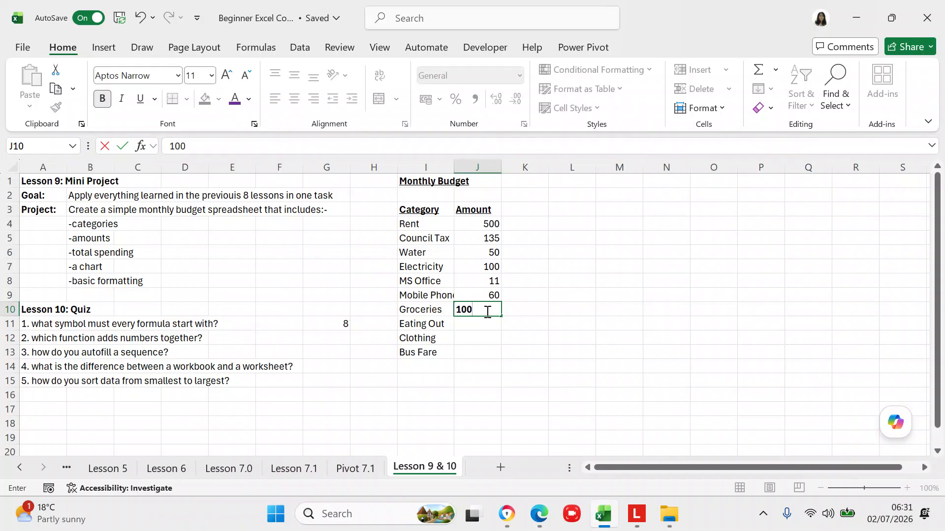
left_click(496, 336)
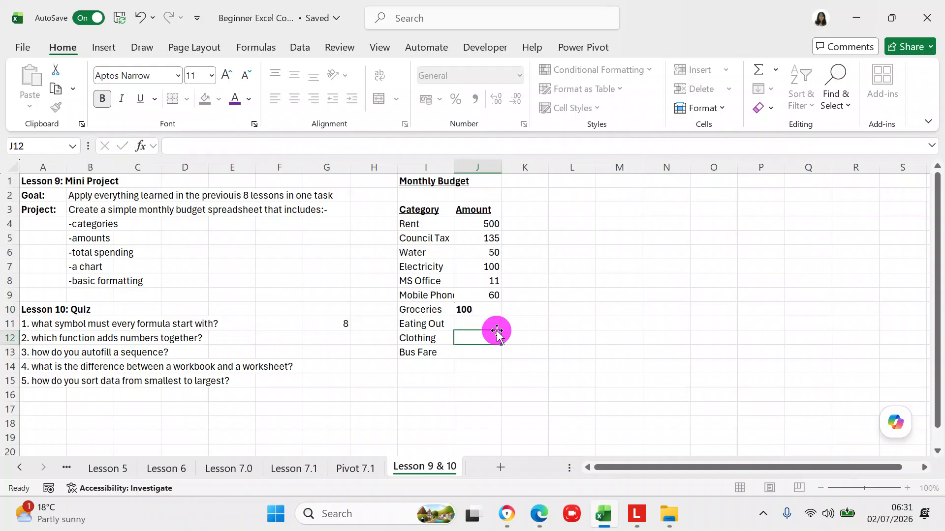
left_click(487, 310)
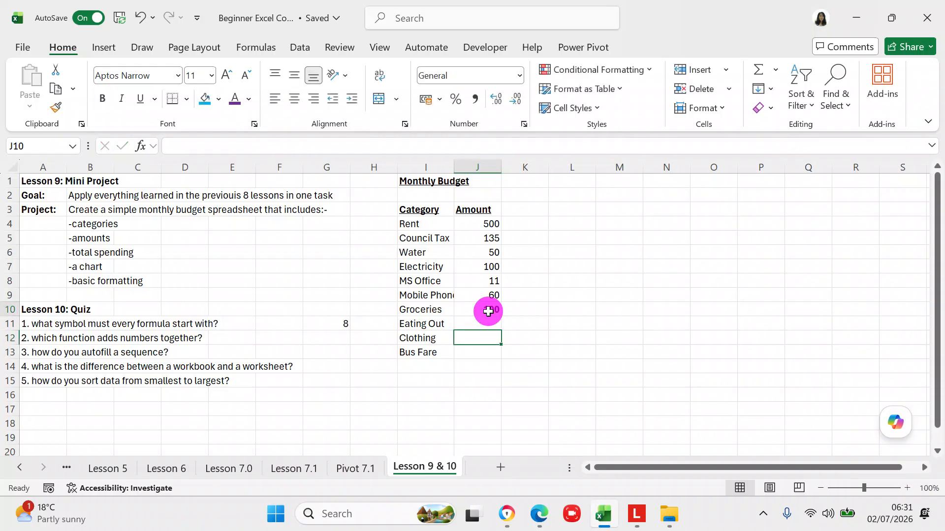
left_click(103, 98)
- Enter the amounts 100 for Eating Out, 50 for Clothing and 75 for Bus Fare in cells J11 to J13
left_click(496, 322)
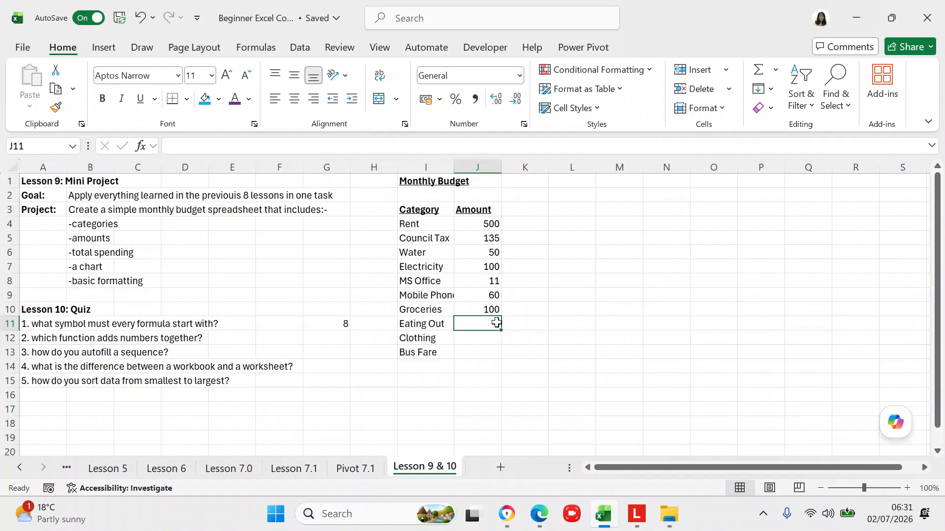
type("100")
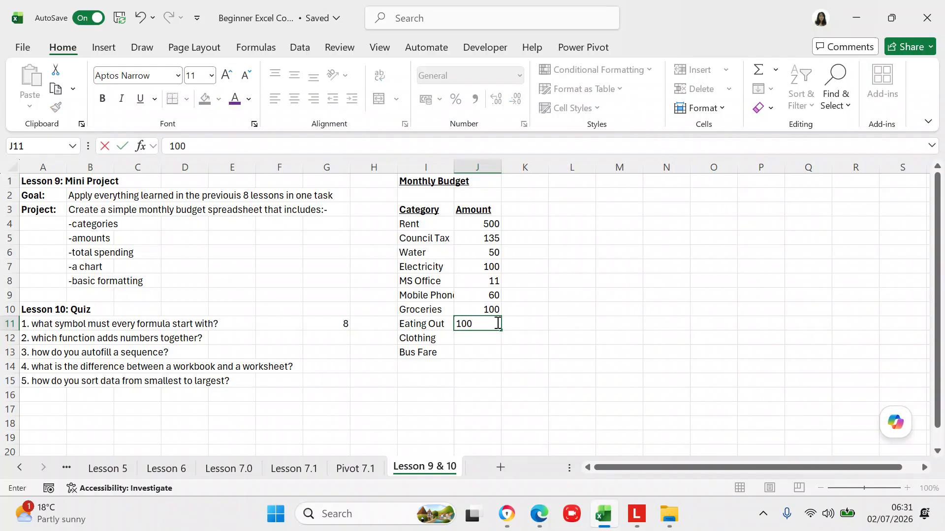
left_click(493, 338)
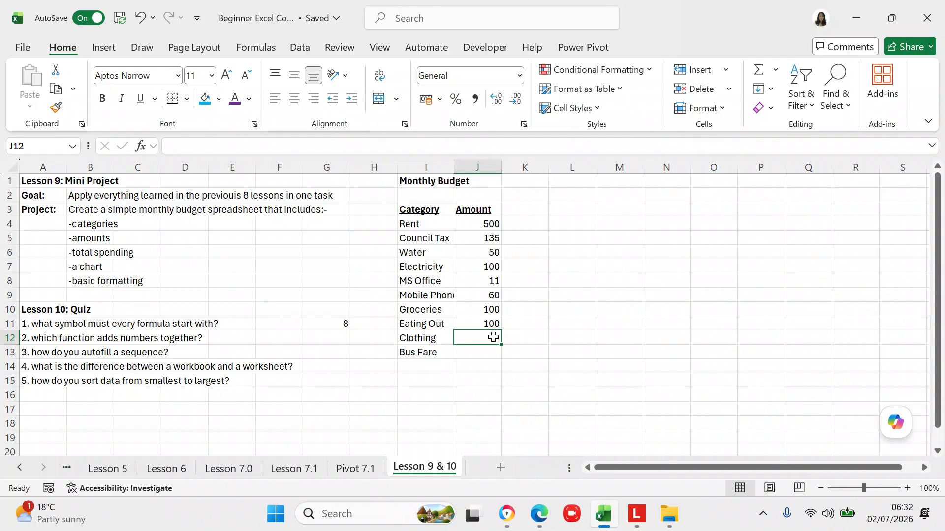
type("50")
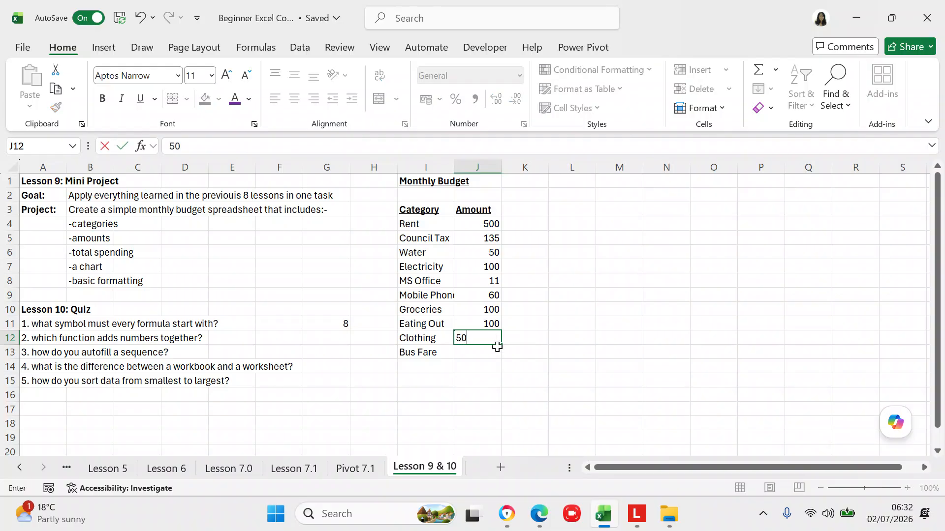
key("Return")
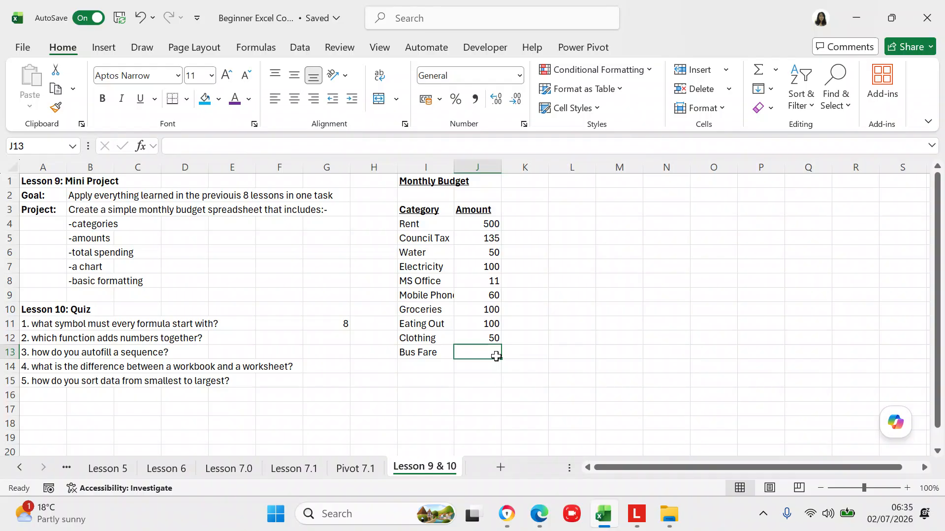
type("75")
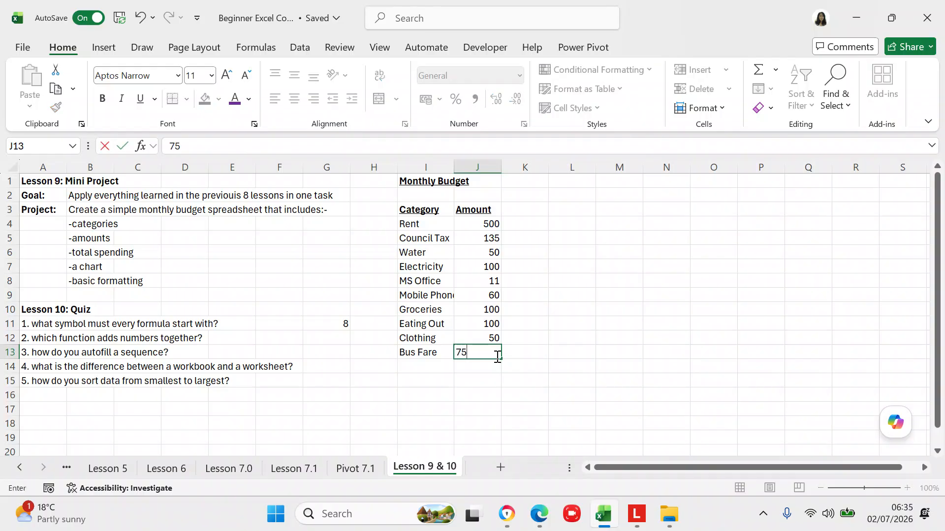
left_click(493, 363)
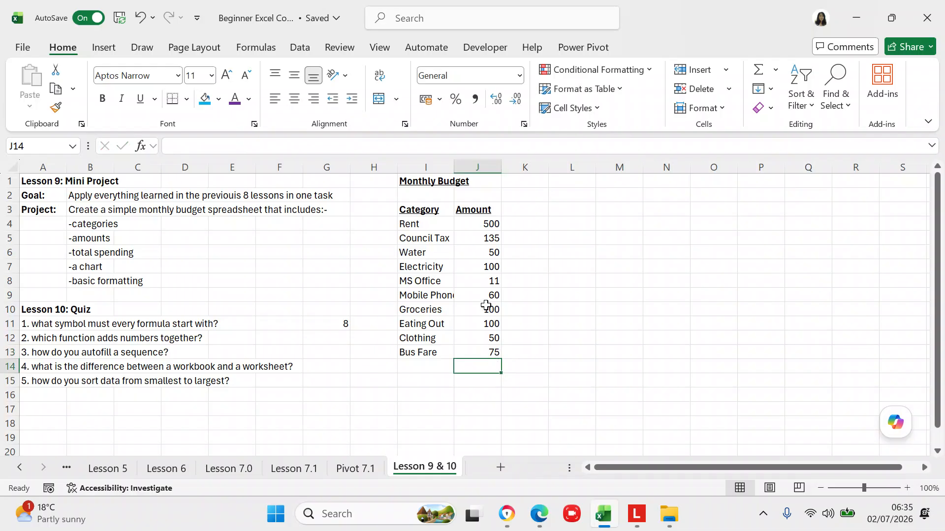
- Widen column I to fit the Mobile Phone label and enter Total in cell I14
left_click_drag(451, 168, 463, 168)
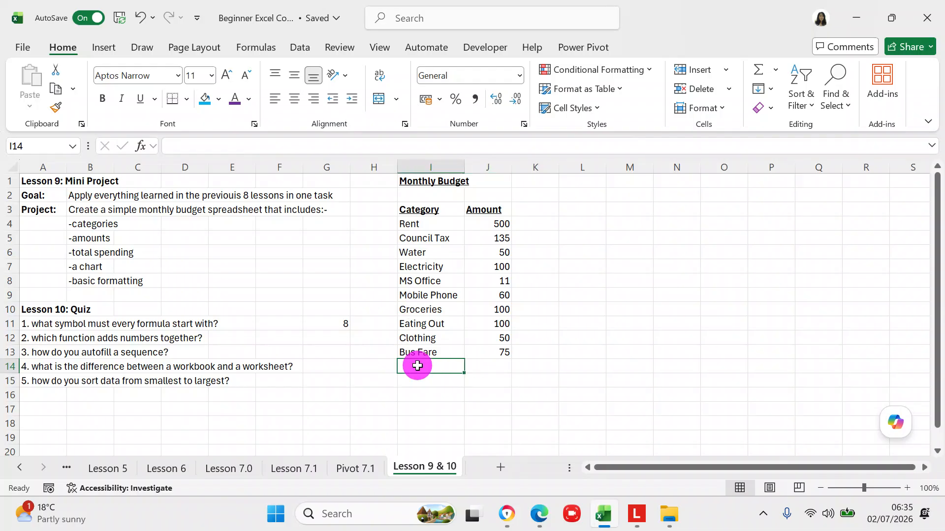
type("Tot")
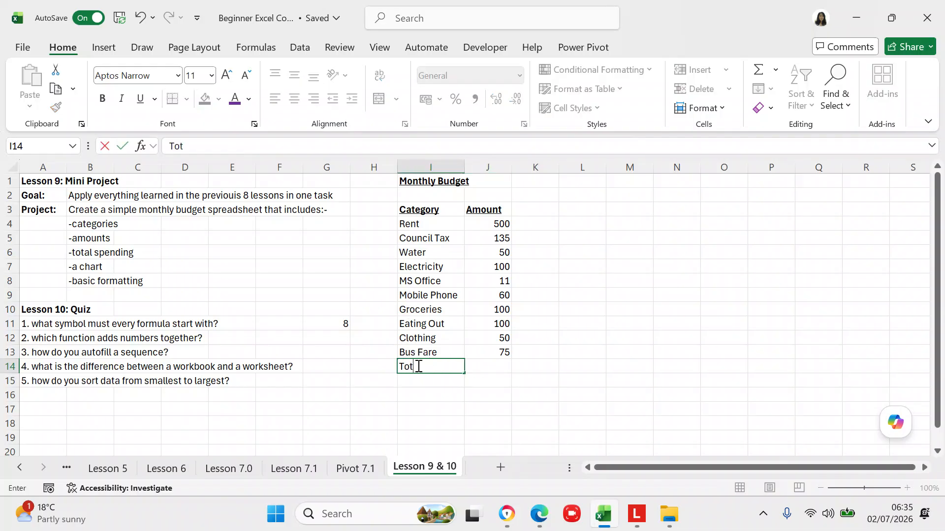
type("oal")
left_click(455, 406)
left_click(437, 366)
type("Total")
left_click(477, 382)
- Format the amounts in J4:J14 as Accounting with 0 decimal places and no currency symbol
left_click(495, 225)
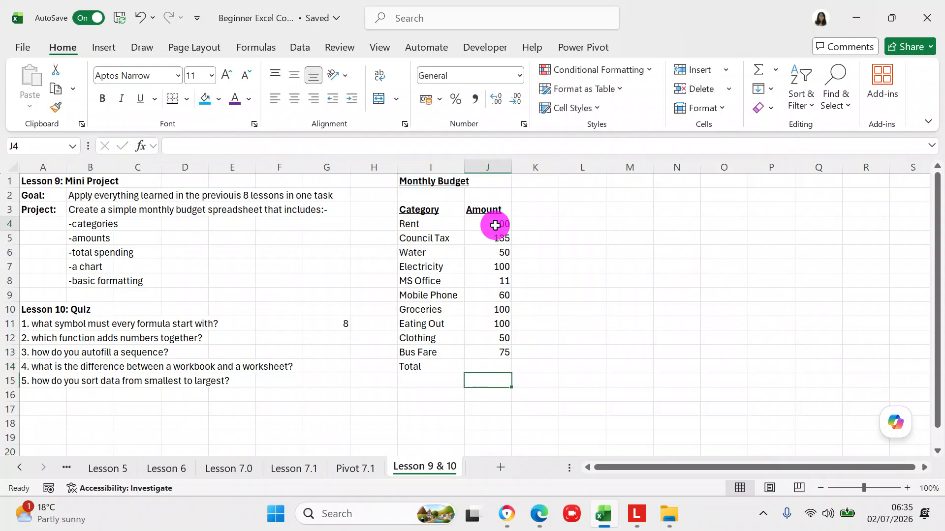
key("shift+Down")
key("shift+Down")
key("shift+Down")
key("shift+Down")
key("shift+Down")
key("shift+Down")
key("shift+Down")
key("shift+Down")
key("shift+Down")
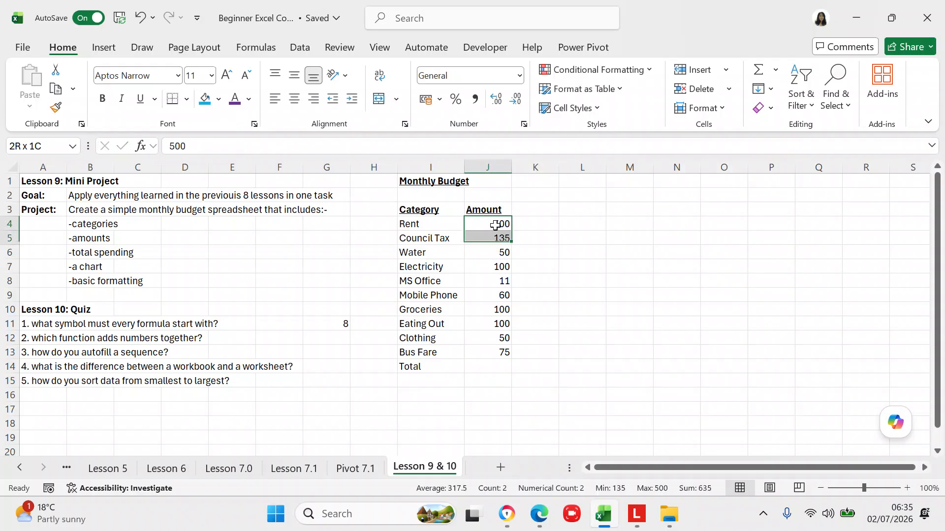
key("shift+Down")
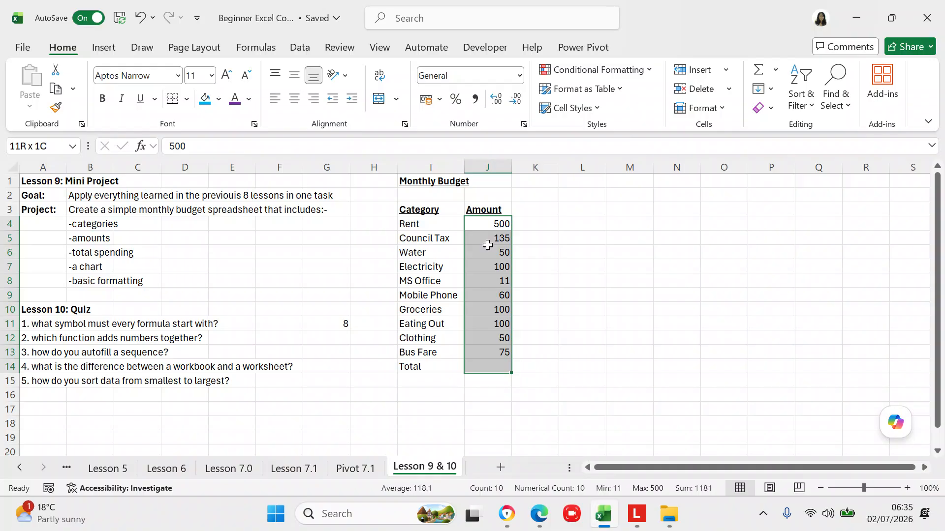
right_click(488, 245)
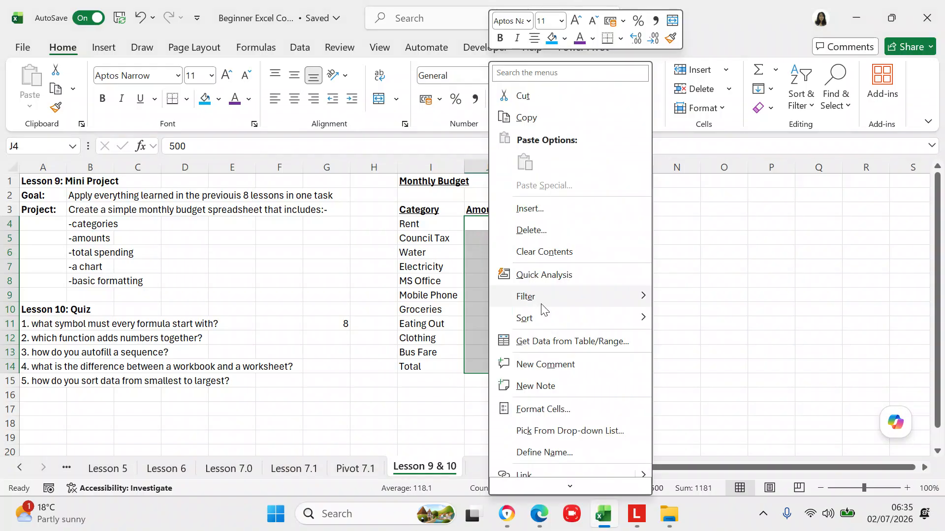
left_click(553, 405)
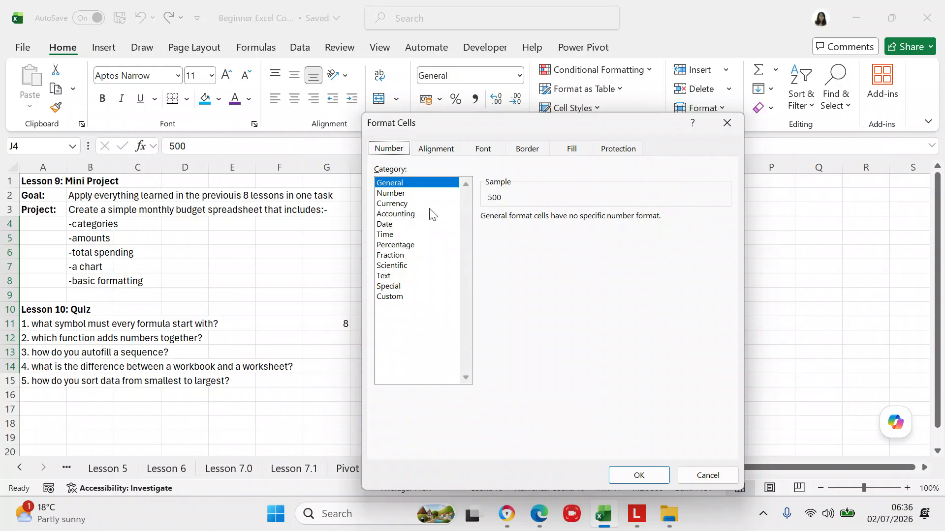
left_click(402, 214)
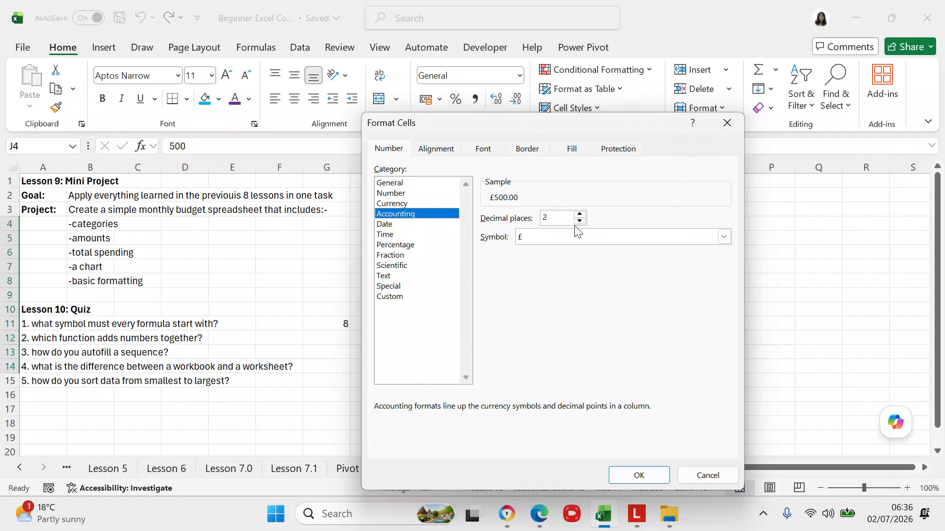
left_click(580, 221)
left_click(580, 222)
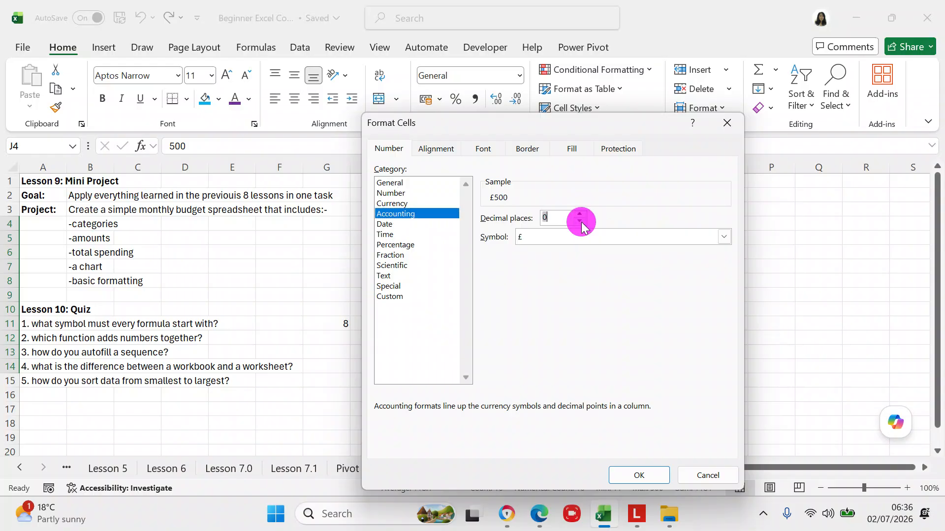
left_click(723, 237)
left_click(556, 250)
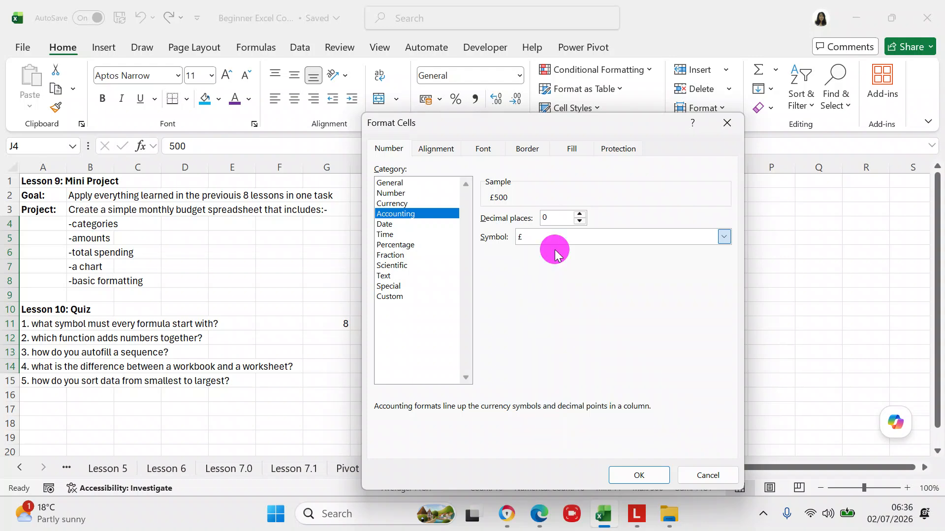
left_click(651, 476)
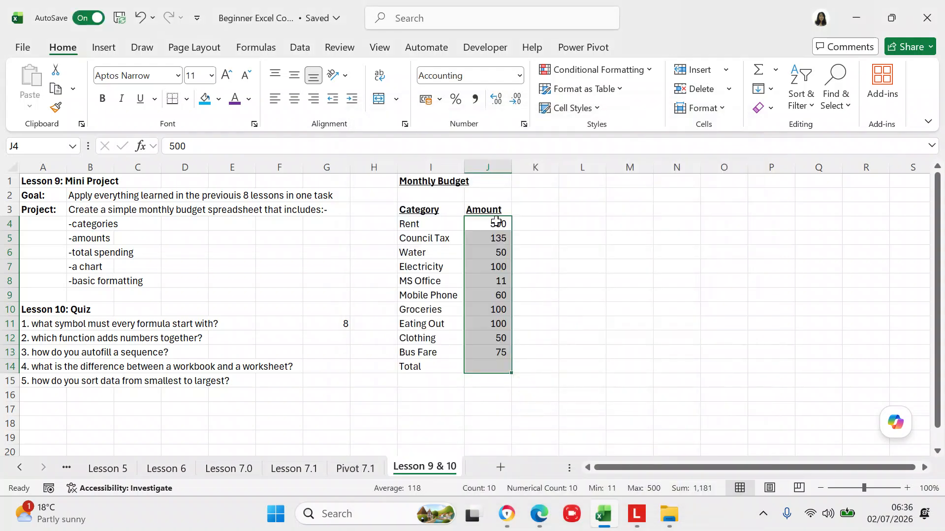
- Change the header in cell J3 to Amount (£) and widen column J to fit it
left_click(492, 206)
left_click(220, 146)
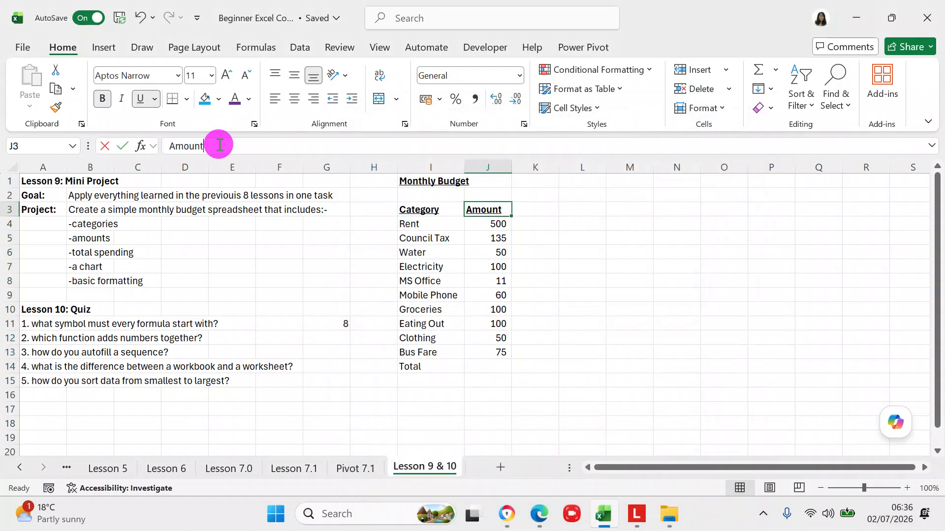
type("(£)")
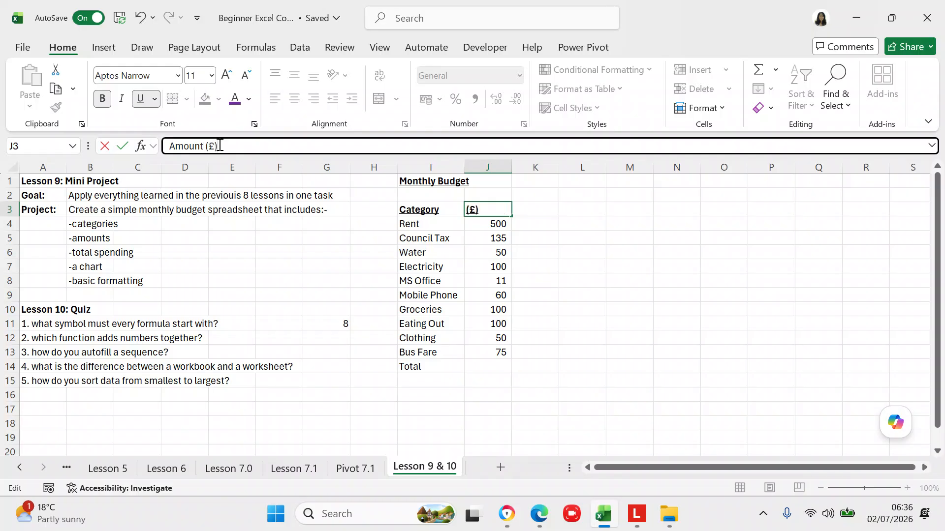
key("Return")
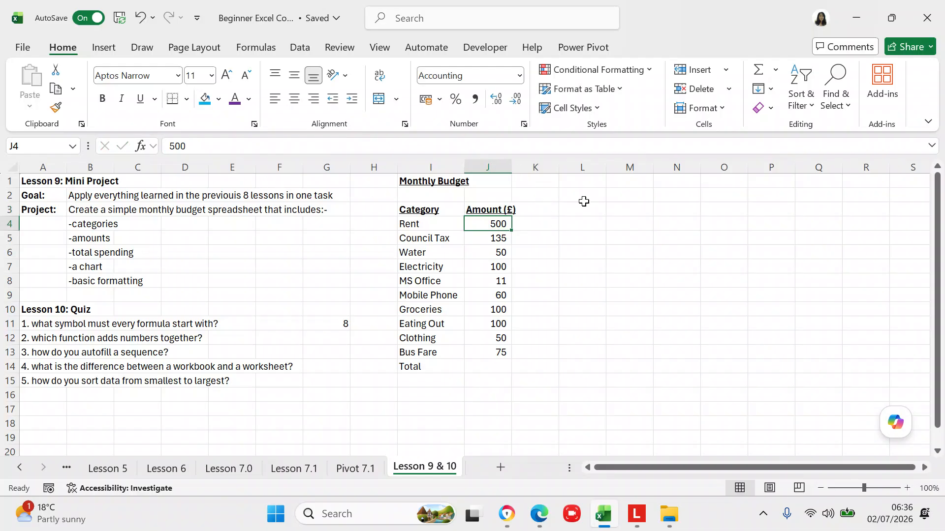
left_click_drag(512, 168, 521, 167)
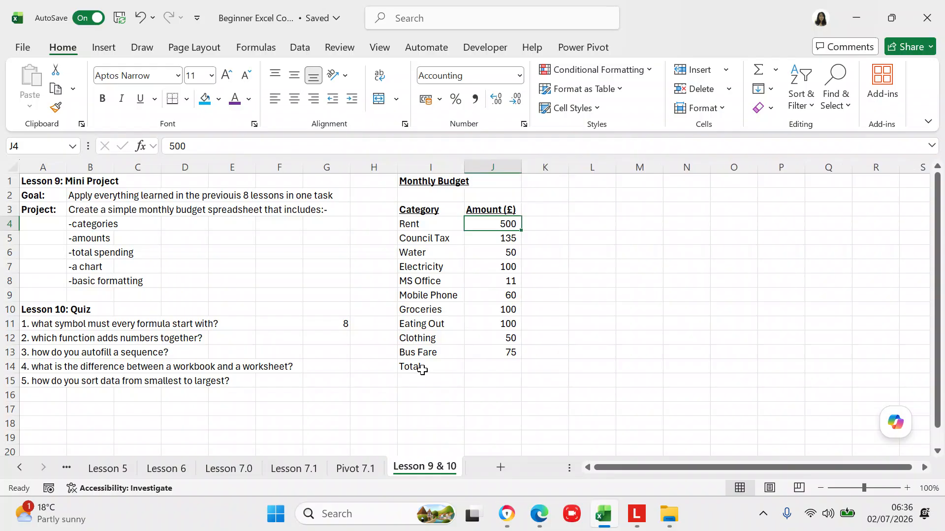
- Make the Total row cells I14:J14 bold
left_click(422, 369)
key("shift+Right")
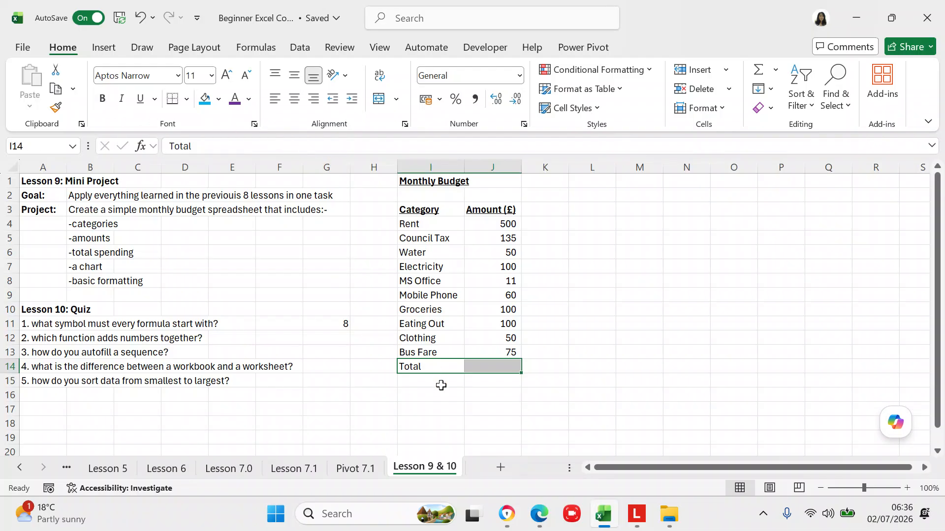
left_click(100, 100)
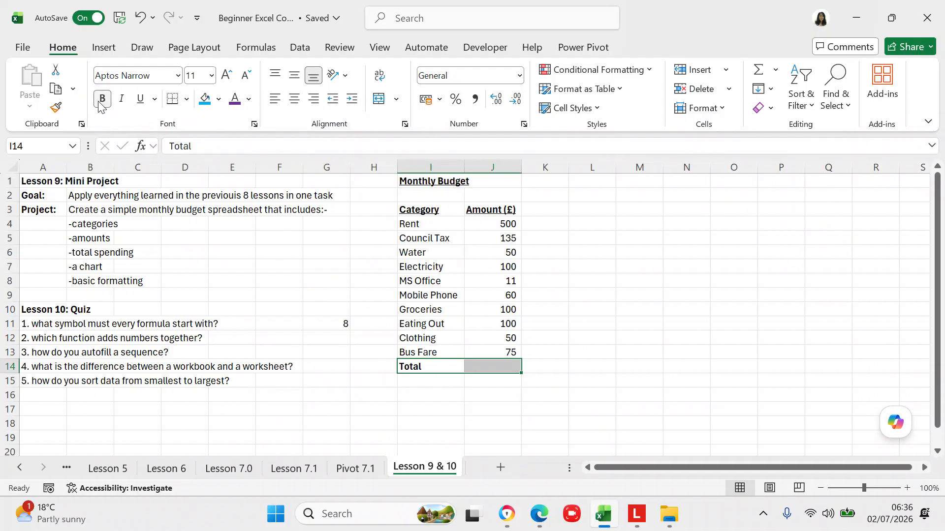
- Calculate total spending in cell J14 with a SUM formula over the range J4:J13
left_click(509, 366)
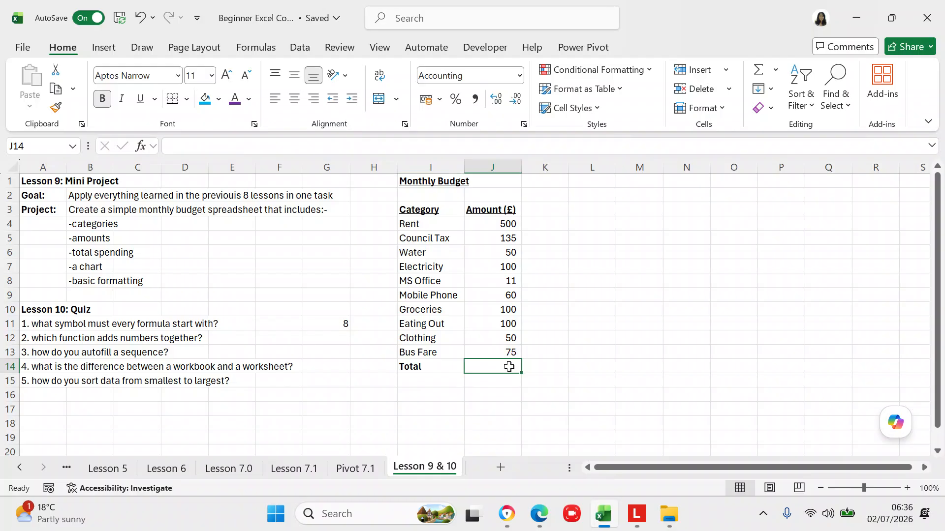
type("=sum")
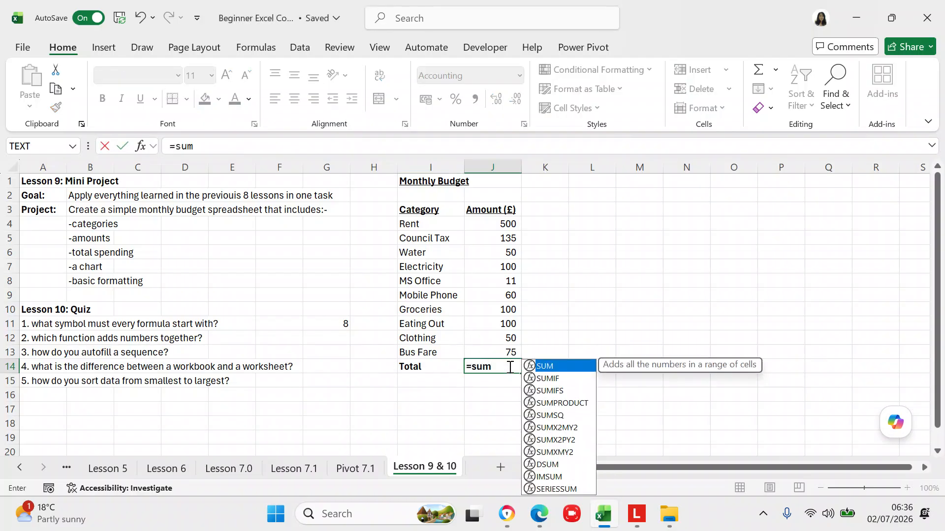
type("(")
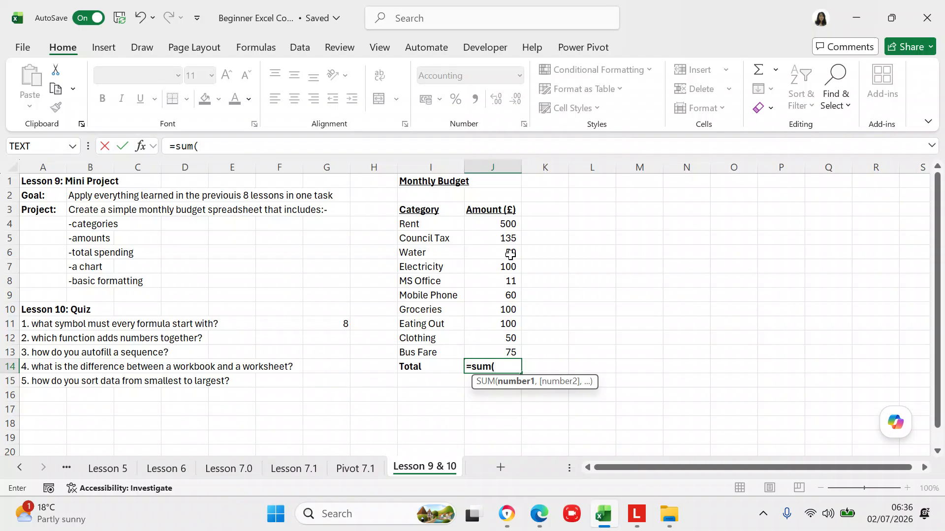
left_click(504, 227)
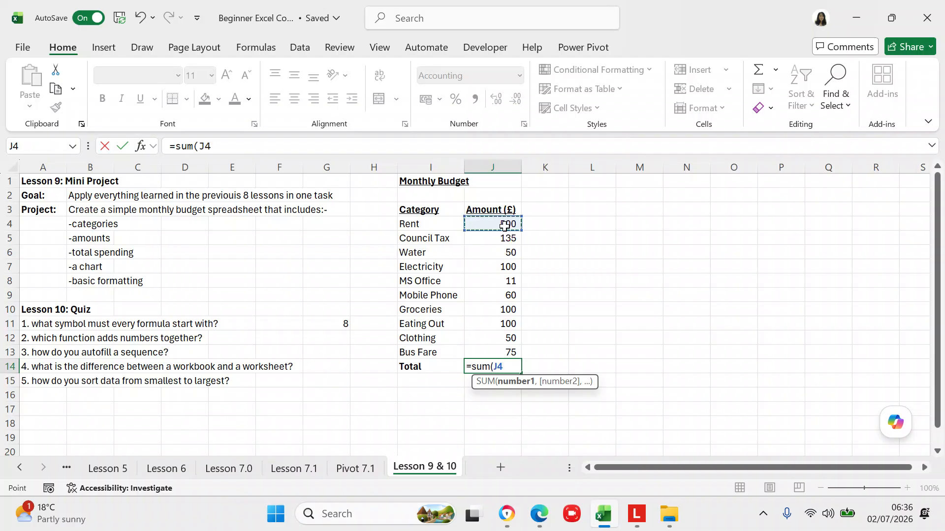
key("shift+Down")
key("shift+Down")
key("shift+Down")
key("shift+Down")
key("shift+Down")
key("shift+Down")
key("shift+Down")
key("shift+Down")
key("shift+Down")
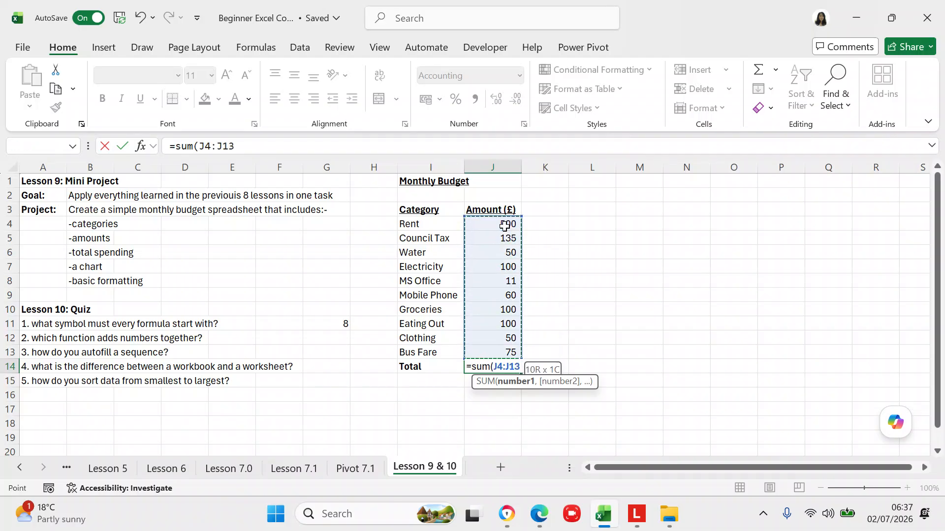
key("Return")
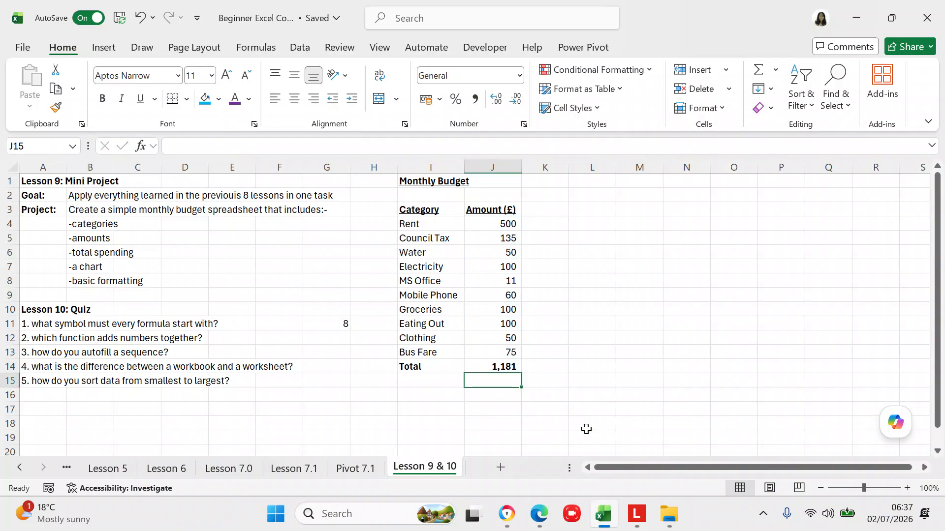
- Move the Total label and its sum from I14:J14 down one row to I15:J15
left_click(412, 369)
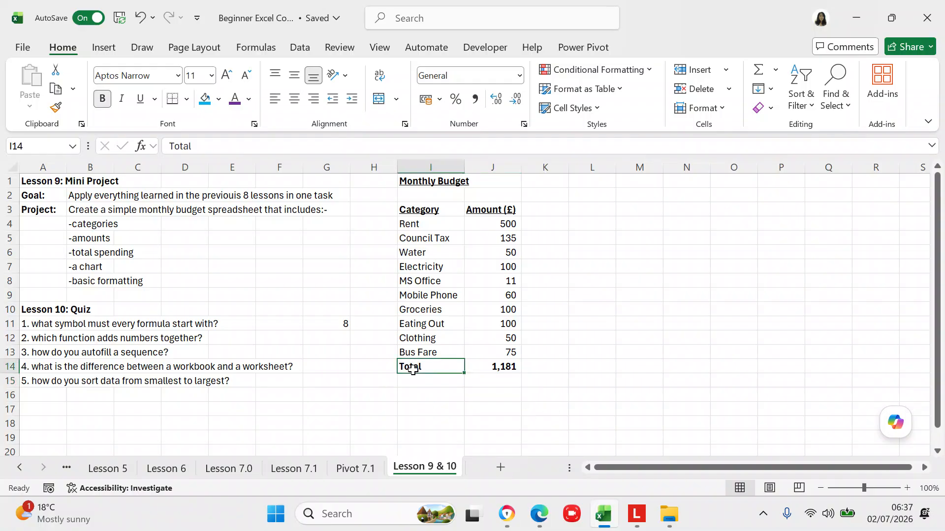
key("shift+Right")
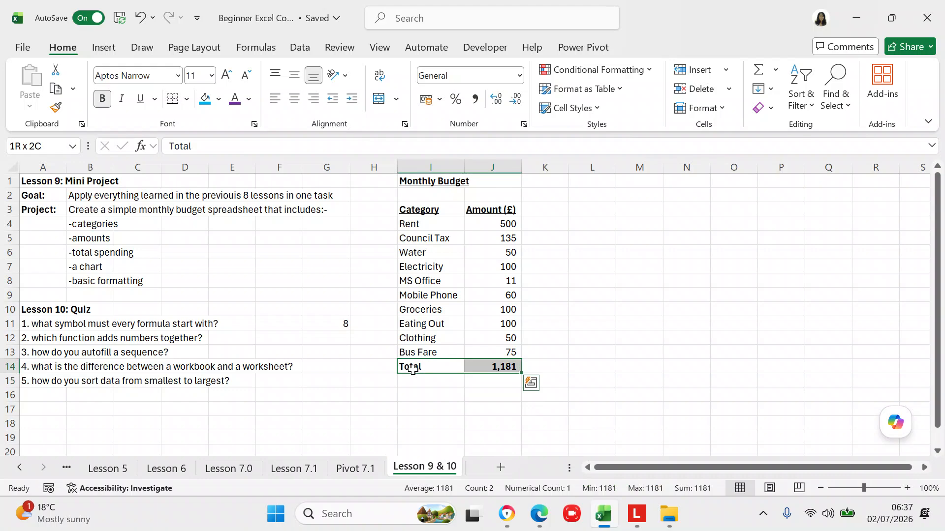
key("ctrl+c")
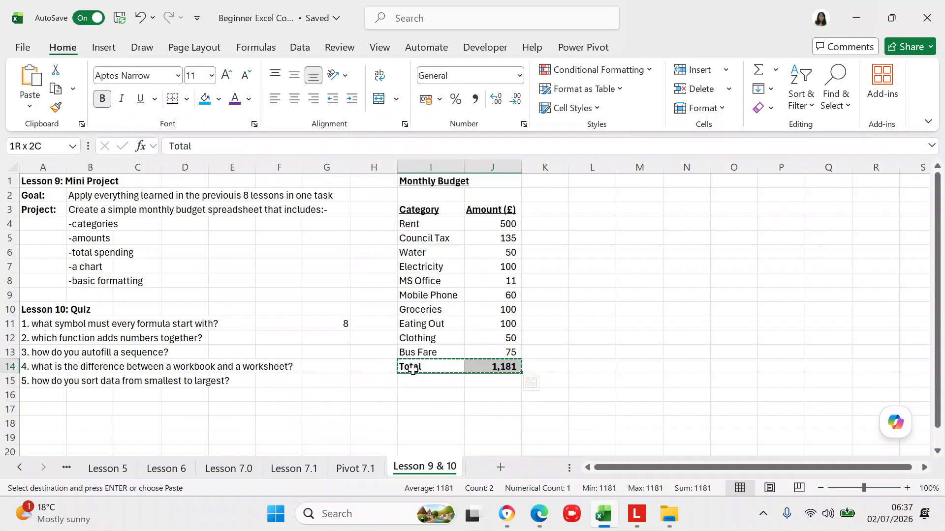
left_click(412, 378)
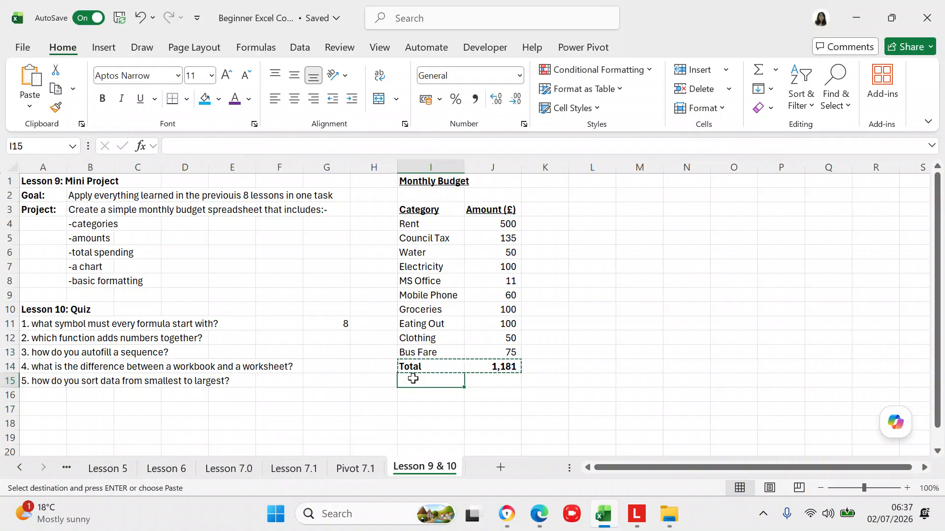
key("ctrl+v")
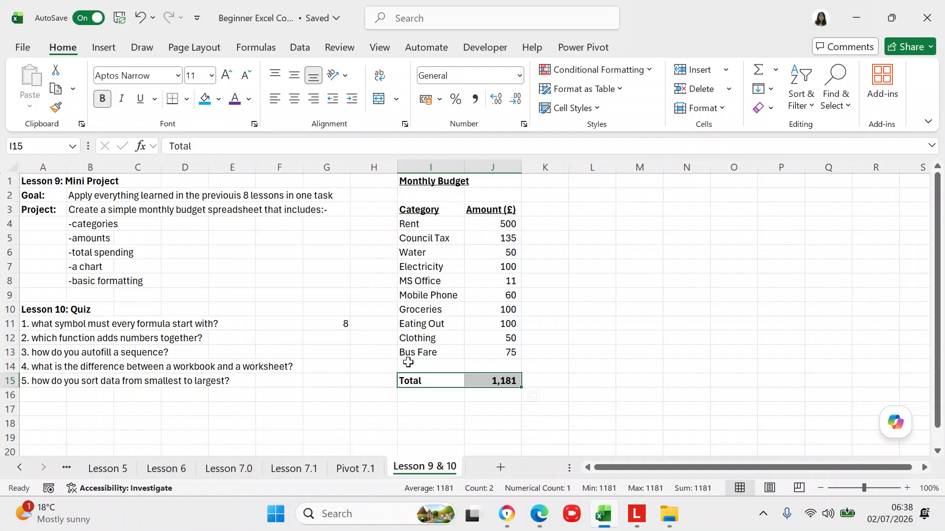
- Add an Emergency category with an amount of 100 in row 14 of the budget, and check the total's formula range
left_click(408, 363)
type("Em")
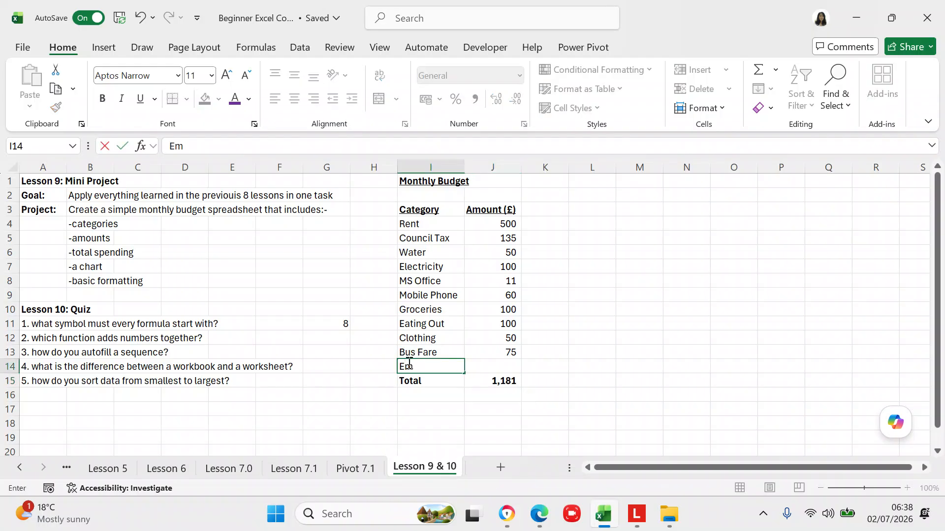
type("ergency")
left_click(507, 367)
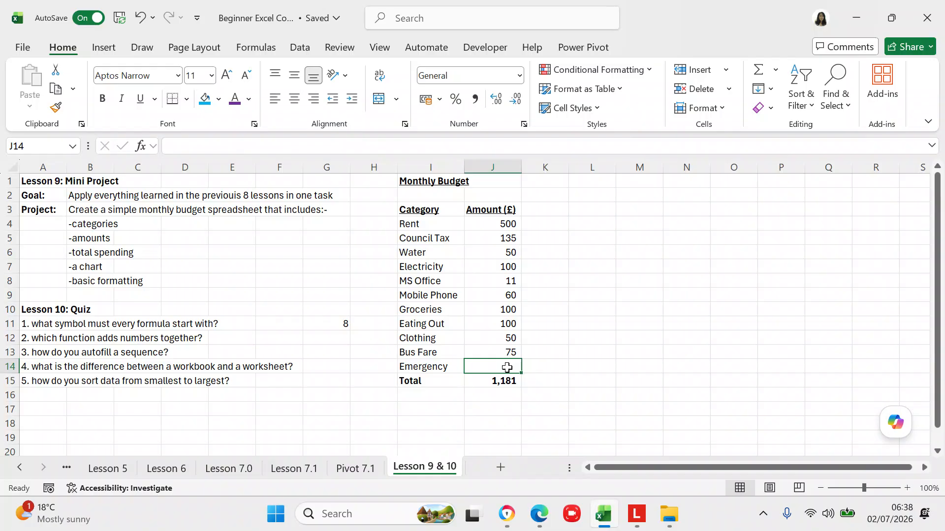
type("100")
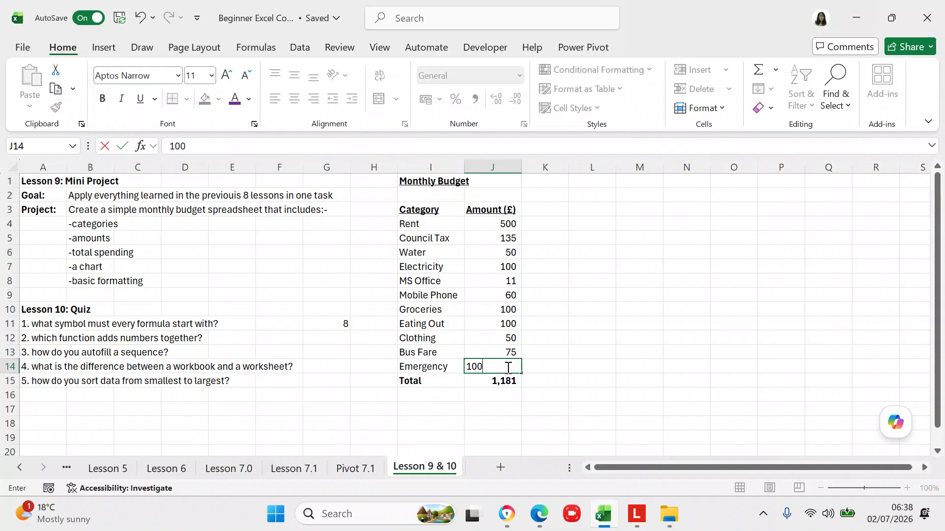
left_click(582, 391)
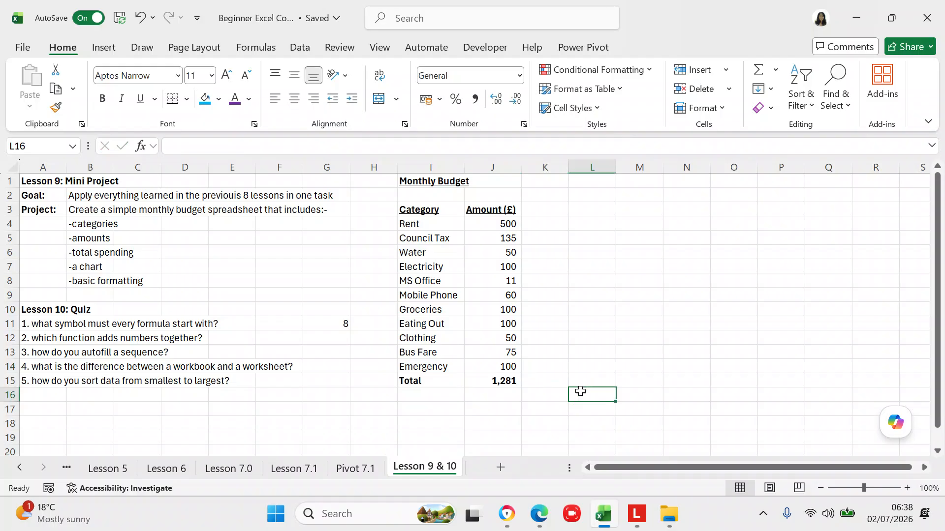
left_click(511, 381)
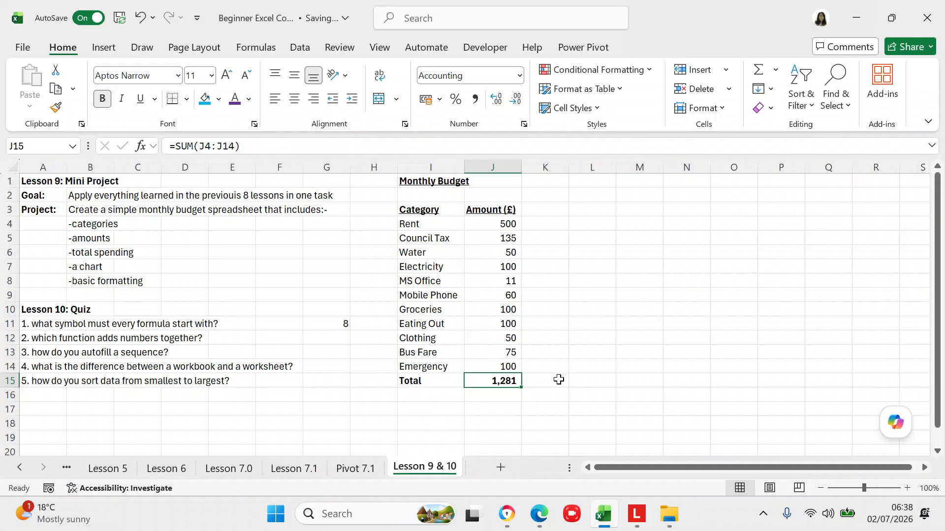
left_click(553, 395)
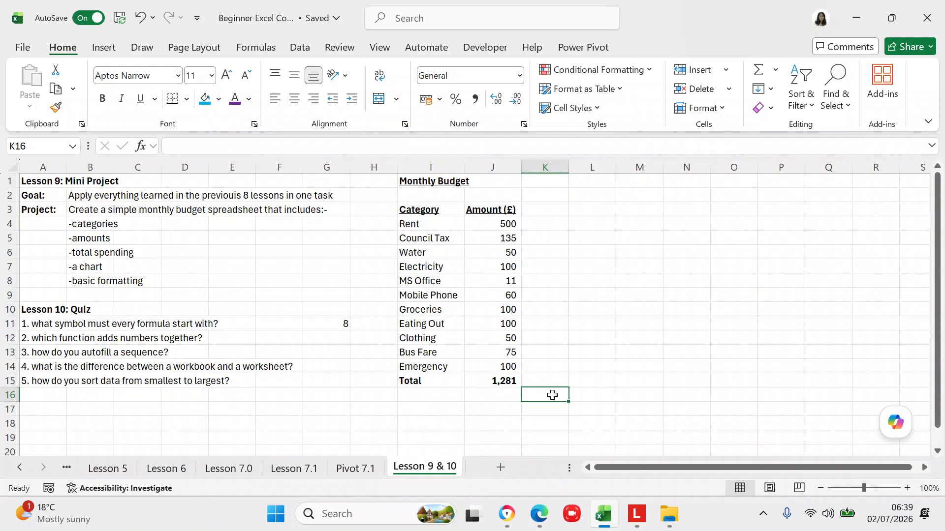
- Give the total in cell J15 a thin single top border and a double bottom border
left_click(512, 380)
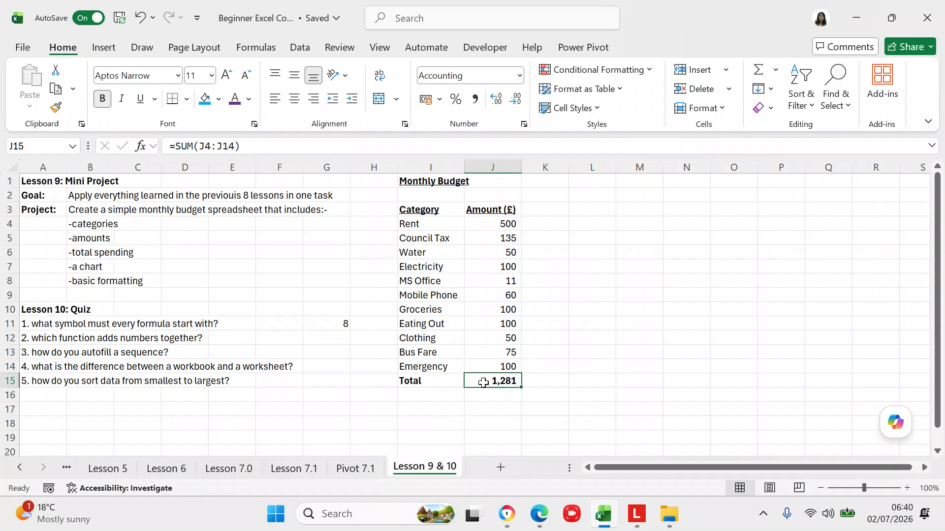
right_click(483, 383)
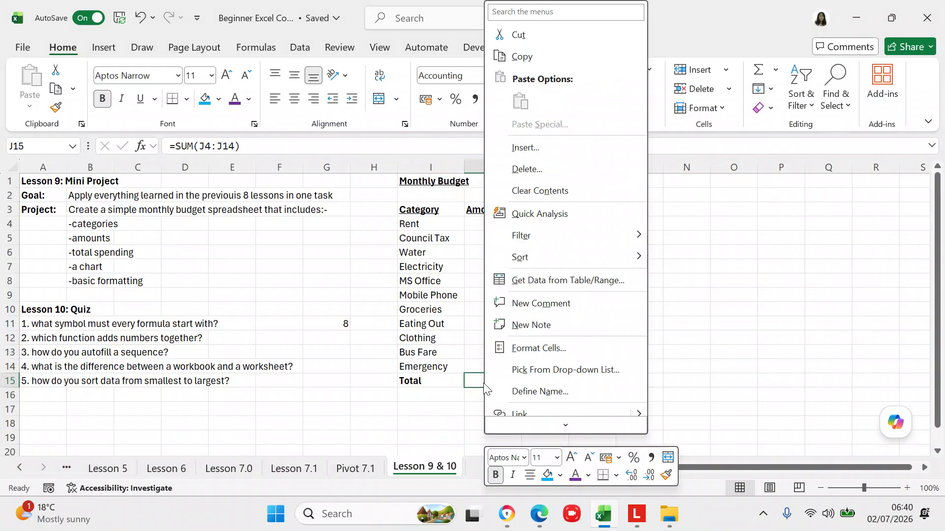
left_click(527, 348)
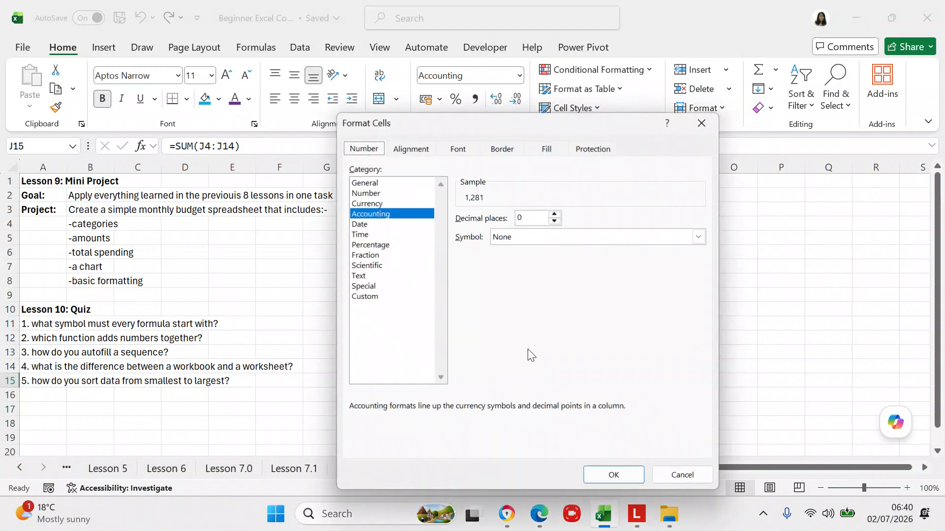
left_click(502, 149)
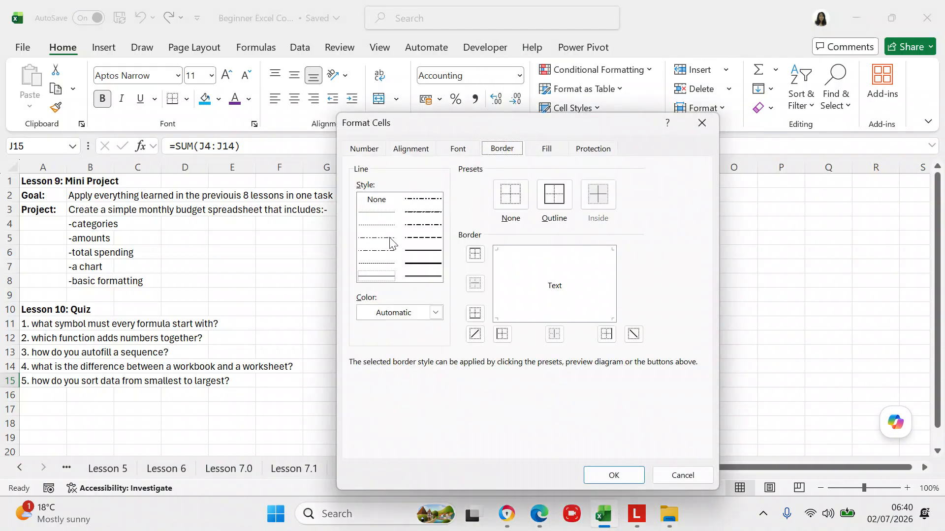
left_click(377, 276)
left_click(532, 251)
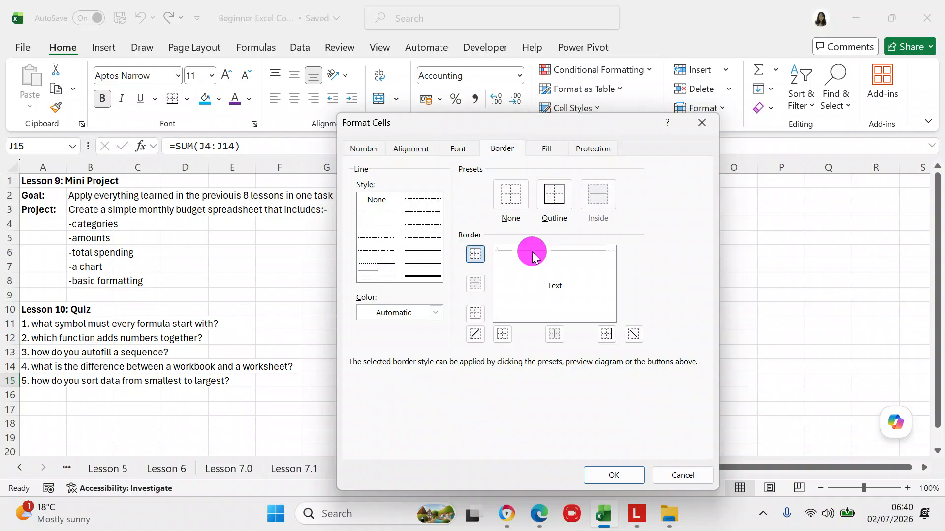
left_click(432, 277)
left_click(557, 319)
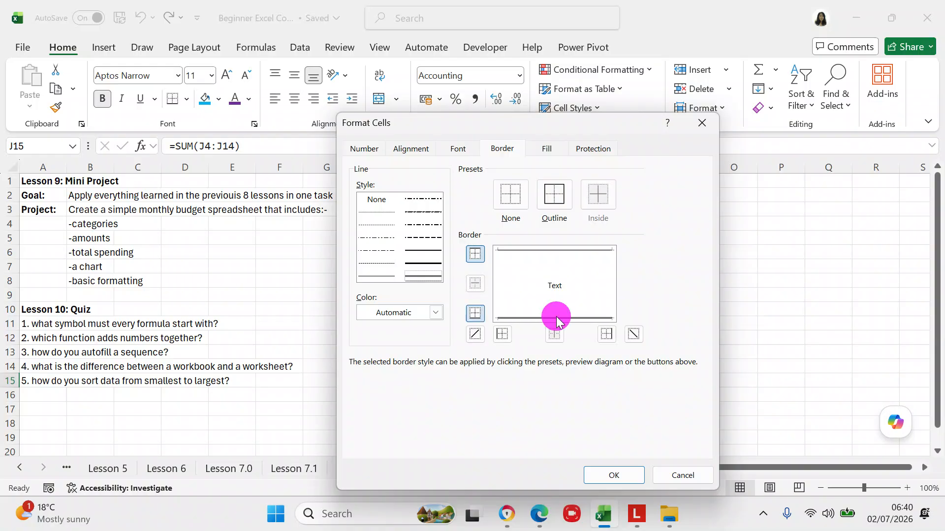
left_click(616, 476)
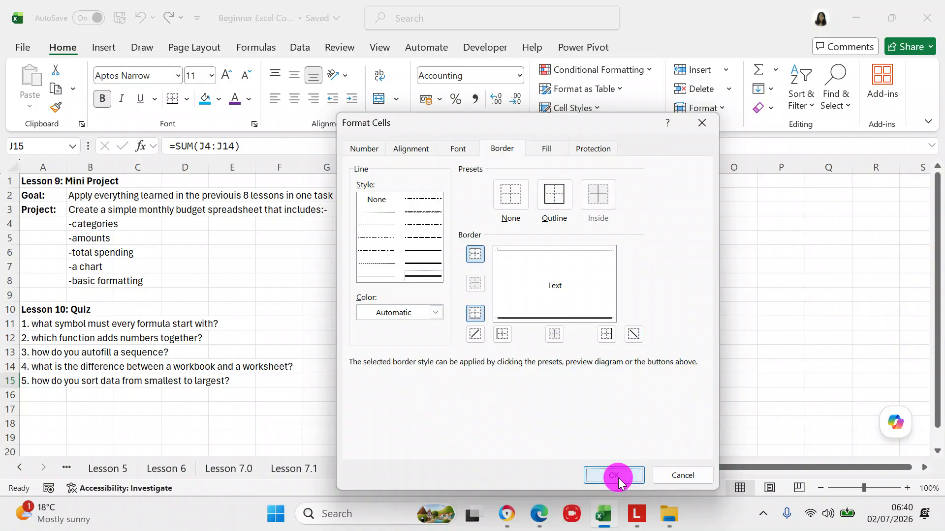
left_click(692, 383)
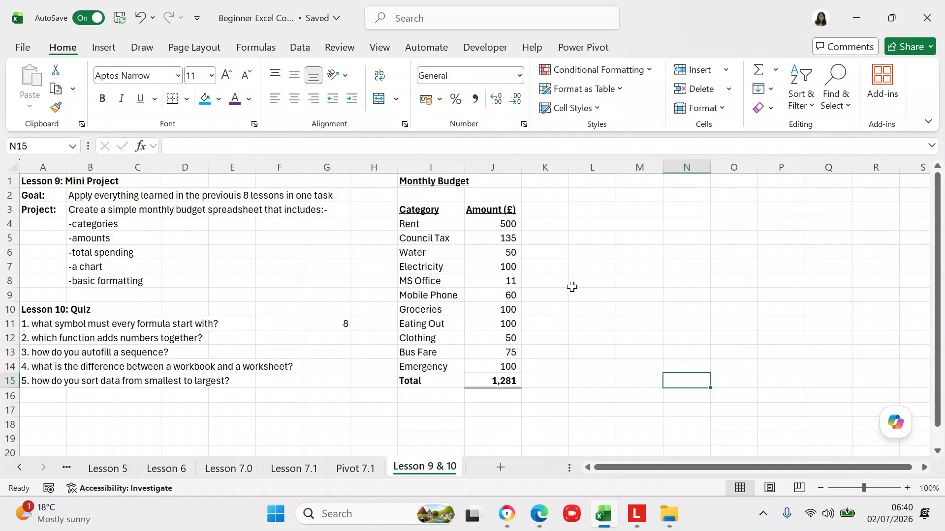
- Insert a pie chart of the category amounts in I3:J14, excluding the Total row, and place it beside the budget table
left_click(455, 180)
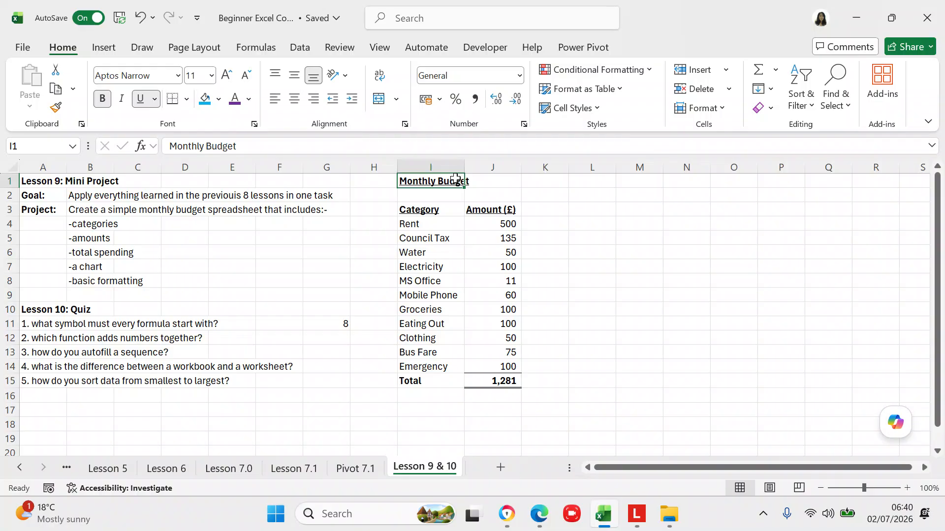
left_click(412, 208)
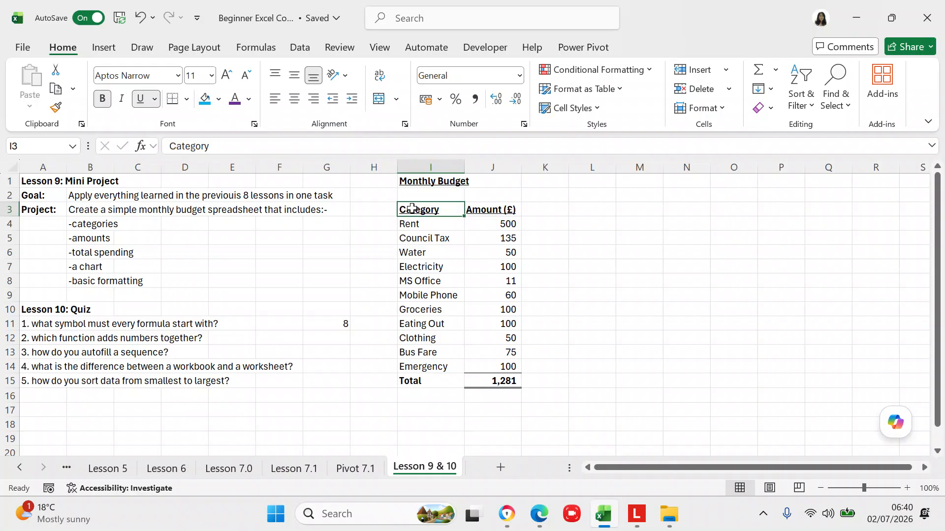
key("shift+Right")
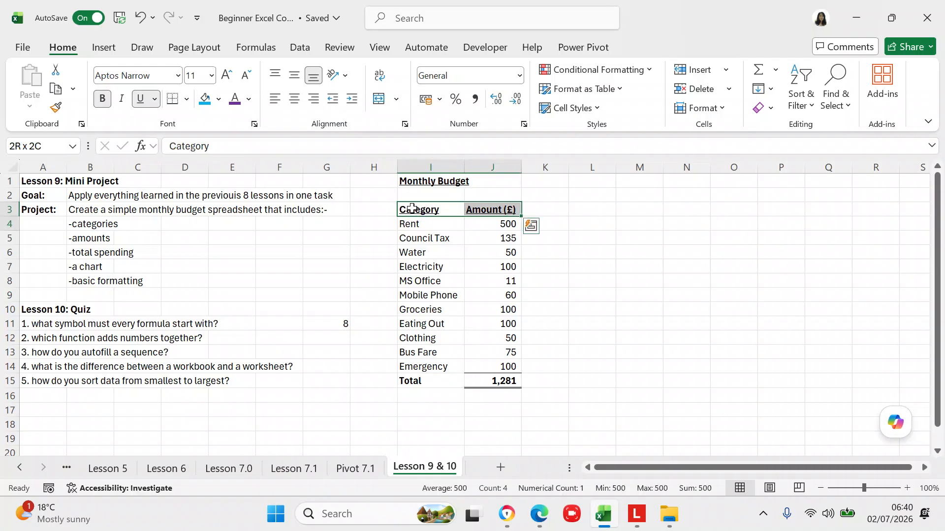
key("shift+Down")
key("shift+Down")
key("shift+Down")
key("shift+Down")
key("shift+Down")
key("shift+Down")
key("shift+Down")
key("shift+Down")
key("shift+Down")
key("shift+Down")
key("shift+Down")
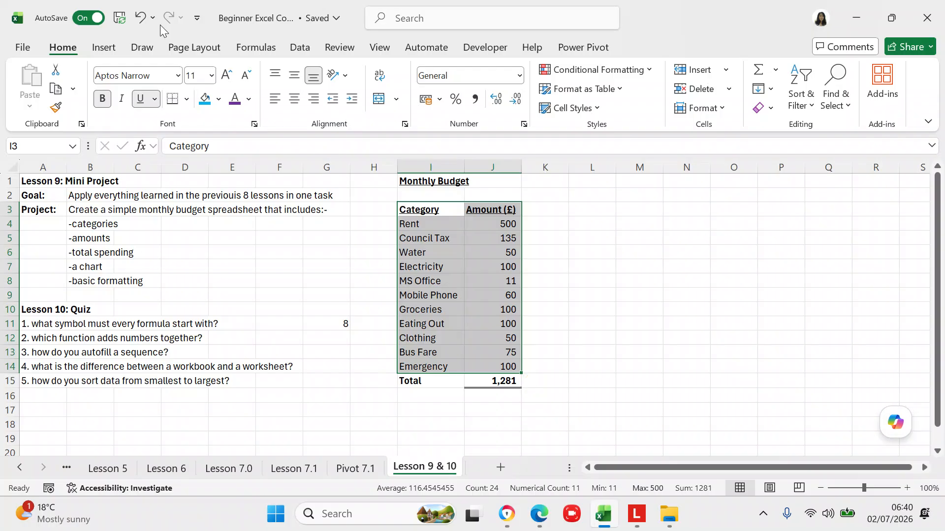
left_click(104, 48)
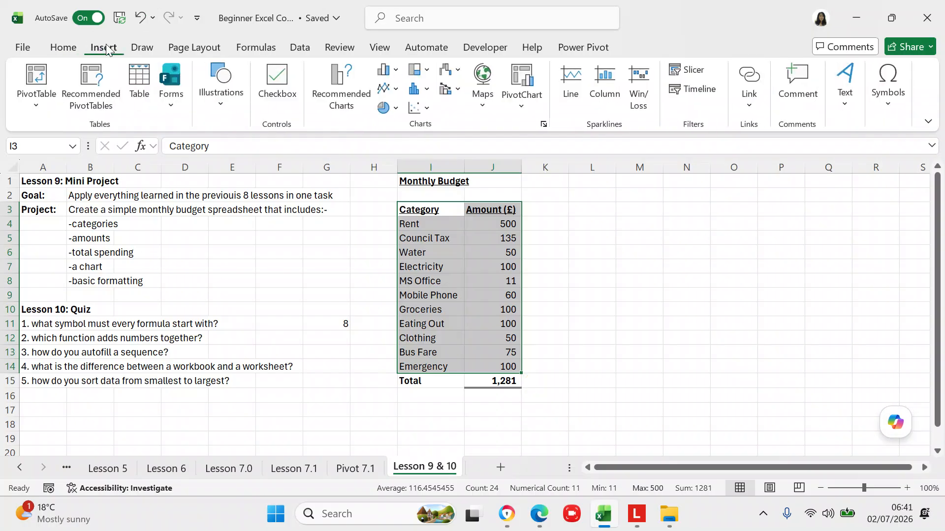
left_click(333, 75)
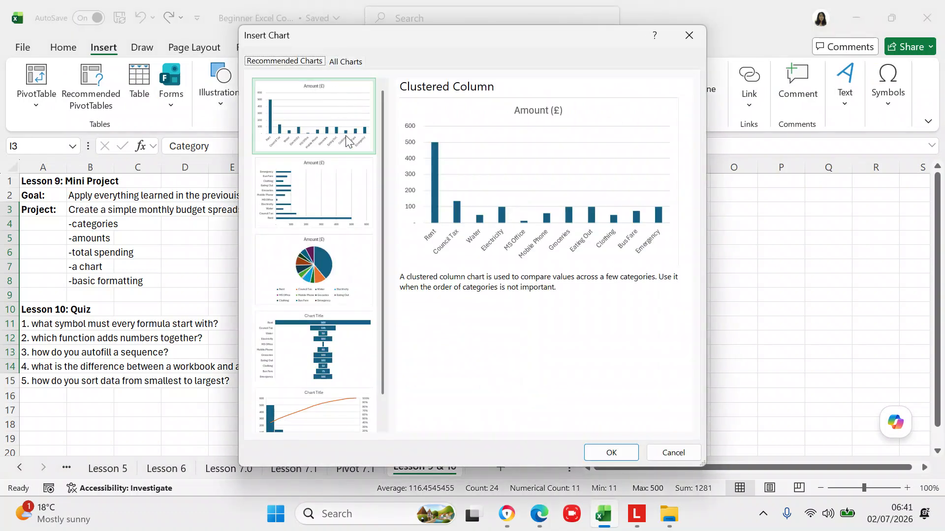
left_click(356, 265)
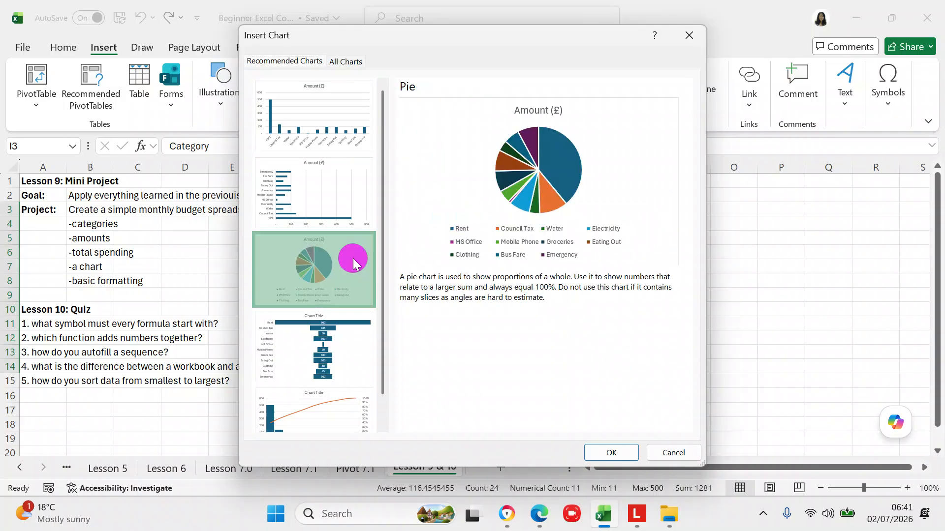
left_click(615, 451)
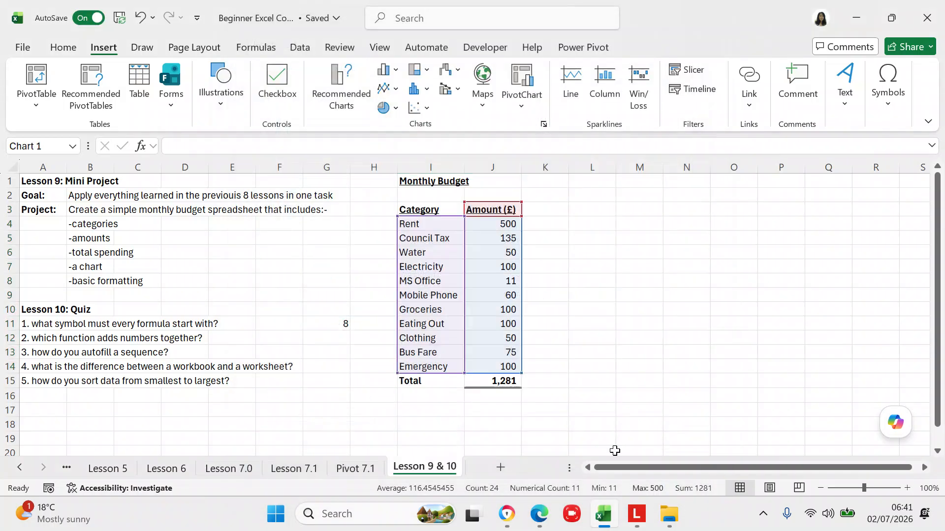
left_click_drag(563, 237, 802, 206)
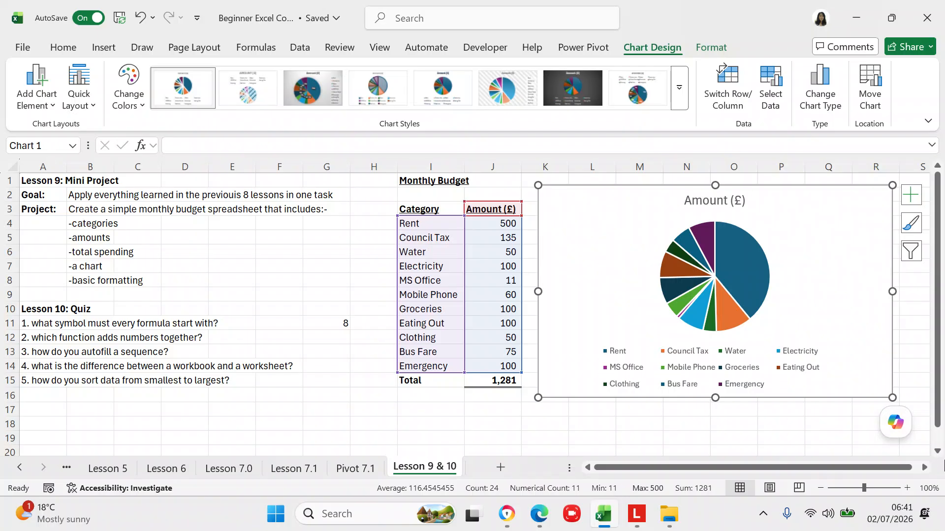
- Apply the pie chart style with a hatched grey background, white percentages inside the slices and a legend below
left_click(924, 468)
left_click_drag(924, 468, 923, 468)
left_click(674, 224)
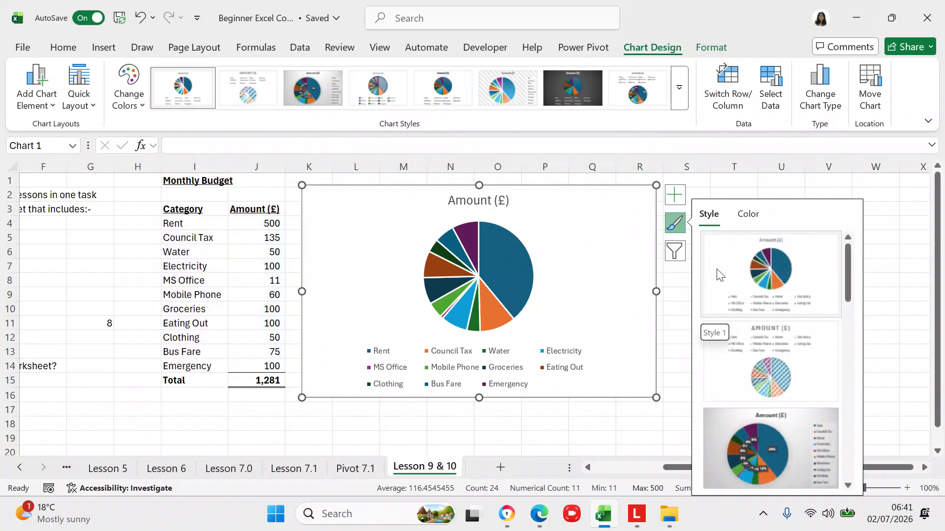
left_click_drag(844, 270, 855, 463)
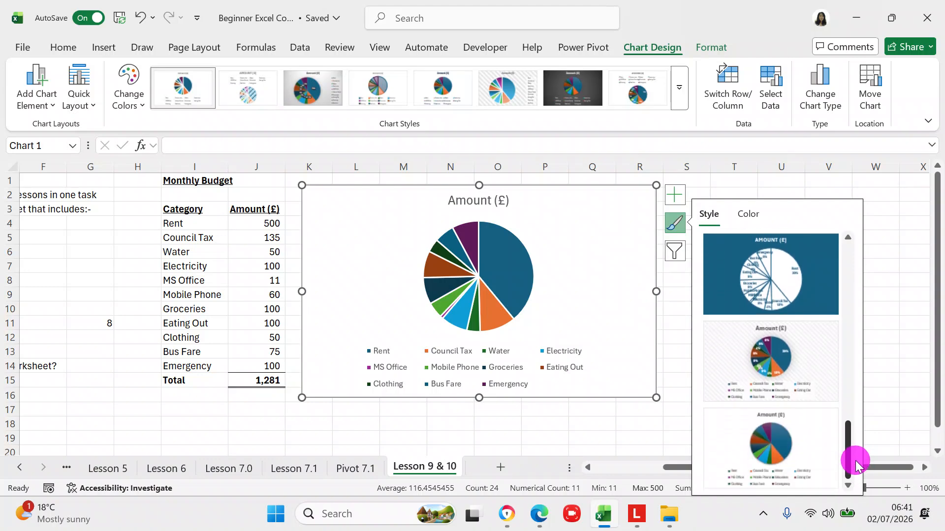
left_click(797, 391)
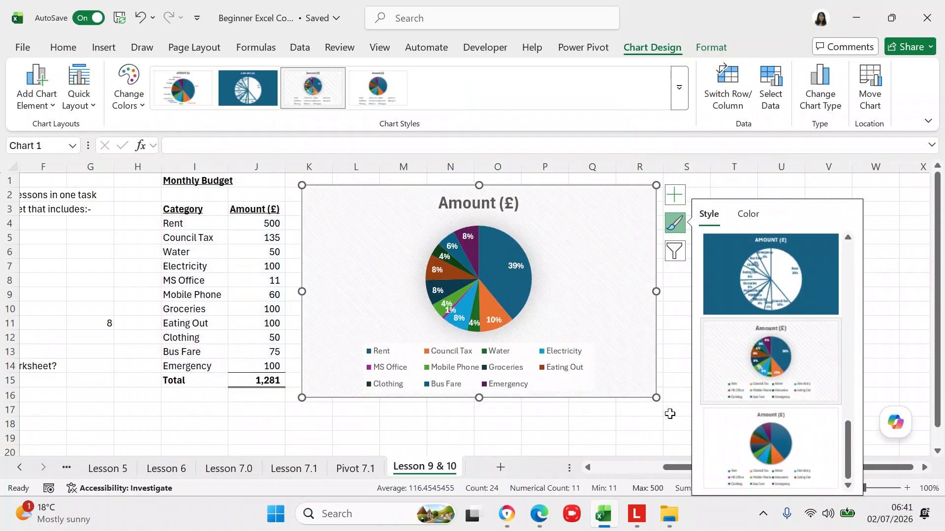
left_click(628, 427)
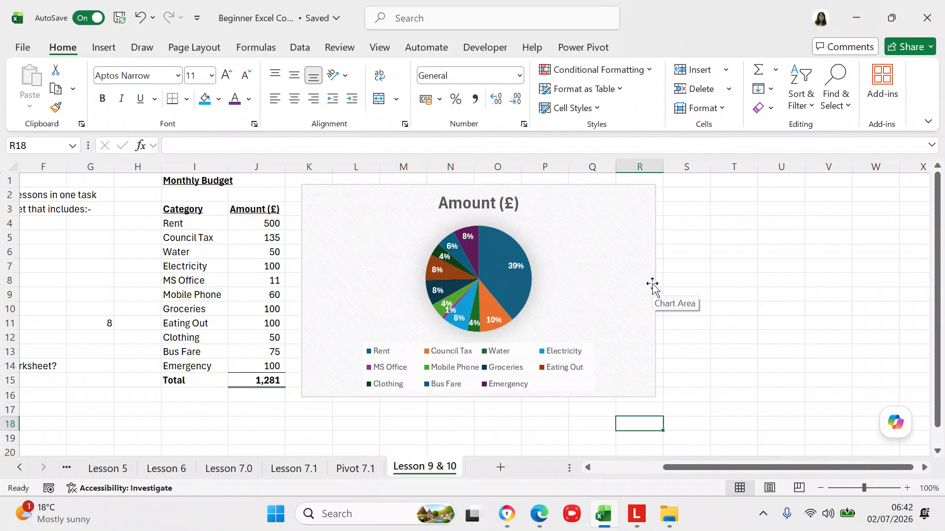
- Apply the pie chart style with a white background, coloured category names and percentages around the slices, and no legend
left_click(634, 259)
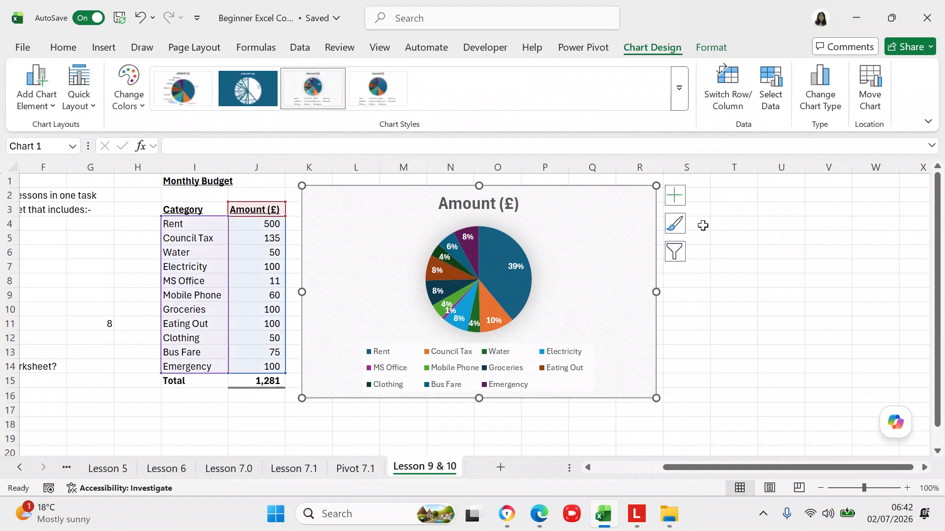
left_click(675, 225)
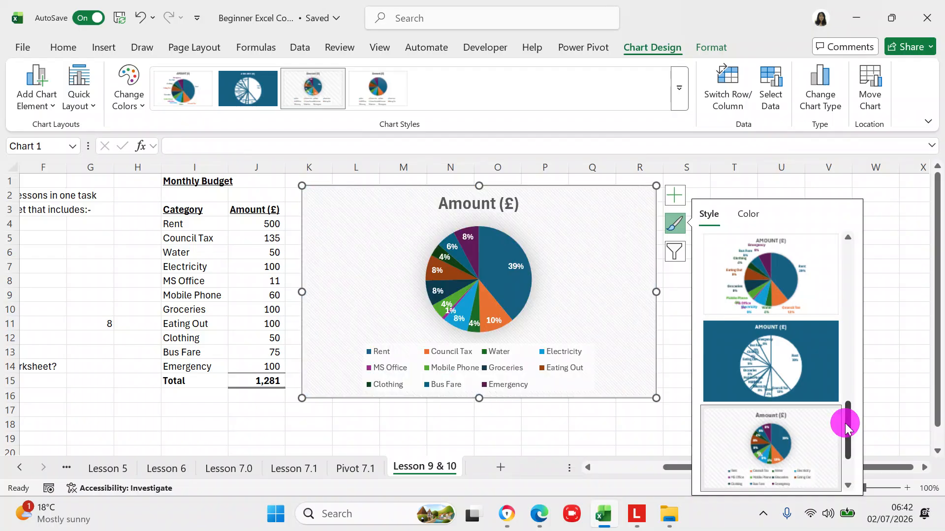
left_click_drag(846, 407, 847, 382)
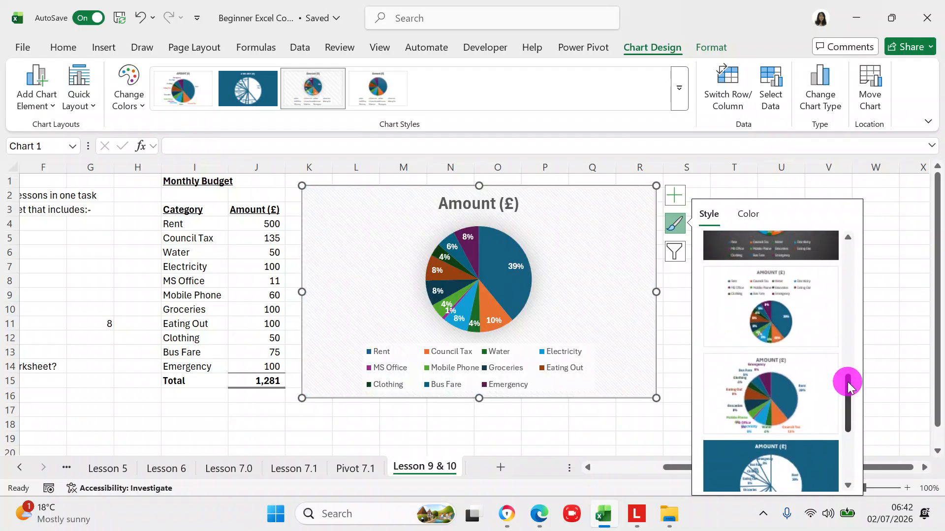
left_click(793, 376)
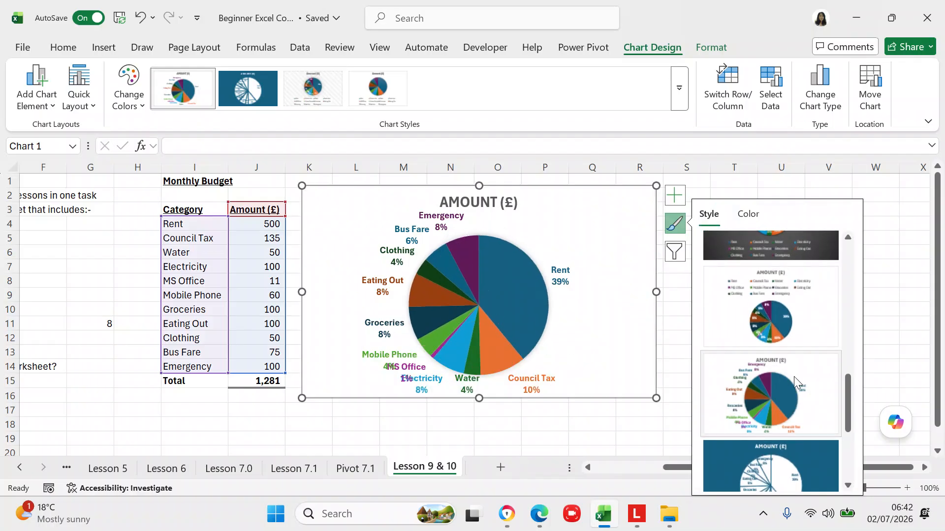
left_click(658, 423)
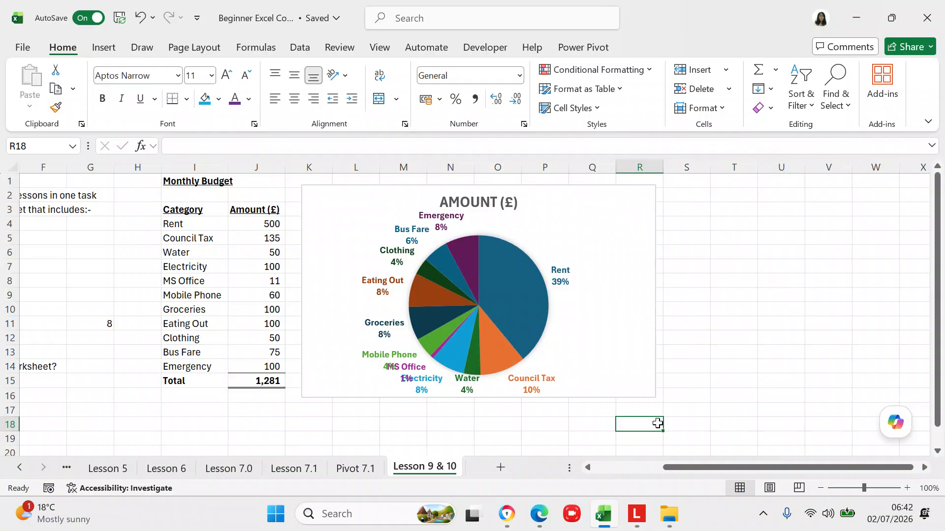
- Clear the leftover 8 from cell G11 beside the first quiz question
left_click_drag(682, 468, 609, 467)
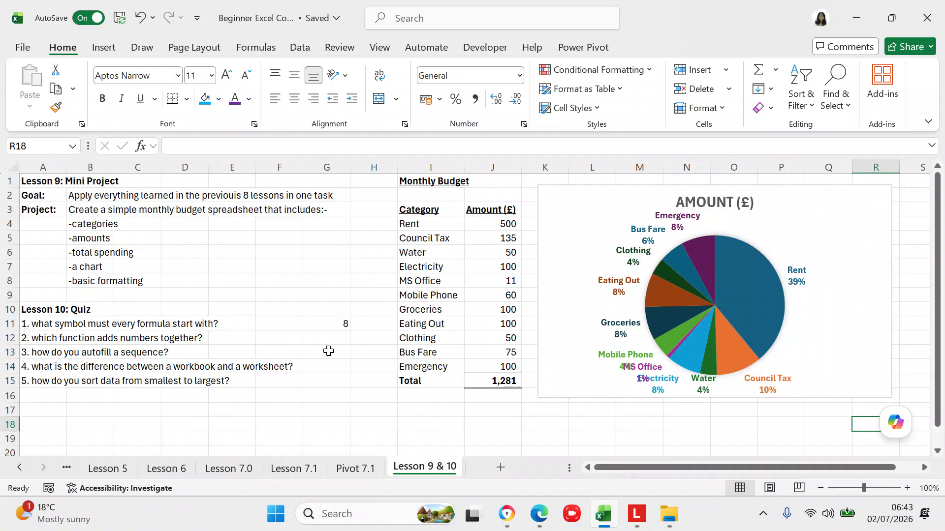
left_click(322, 325)
key("BackSpace")
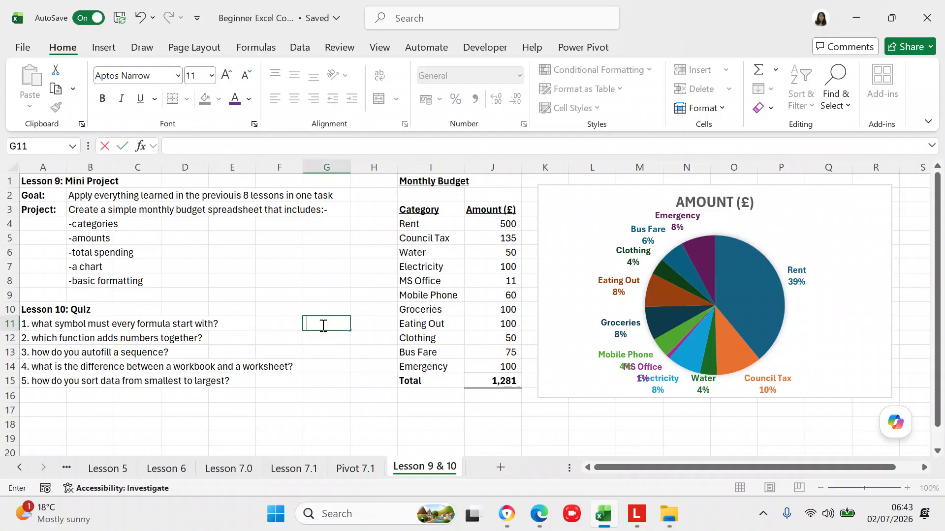
left_click(324, 342)
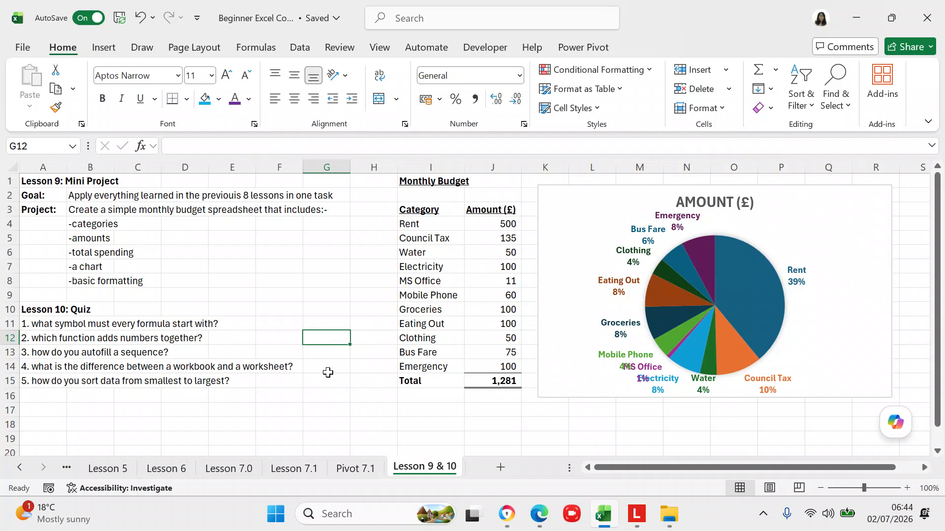
left_click(329, 409)
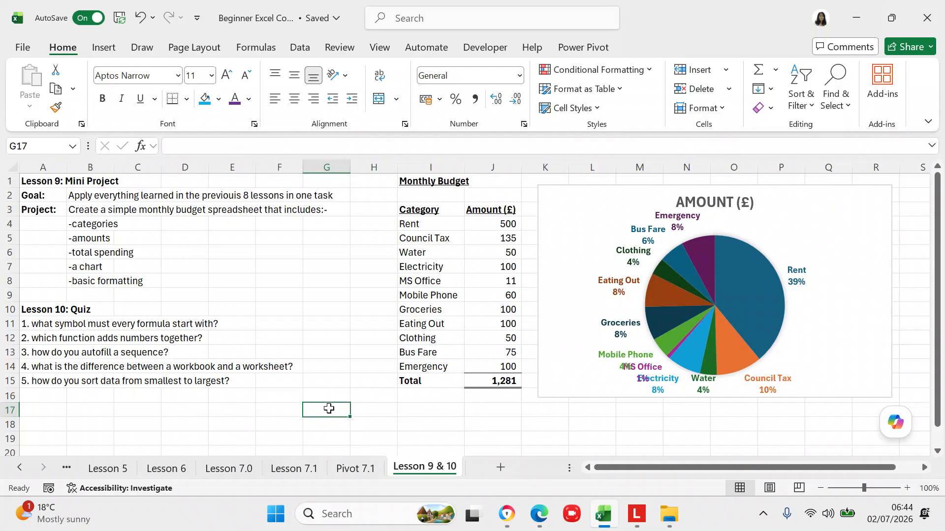